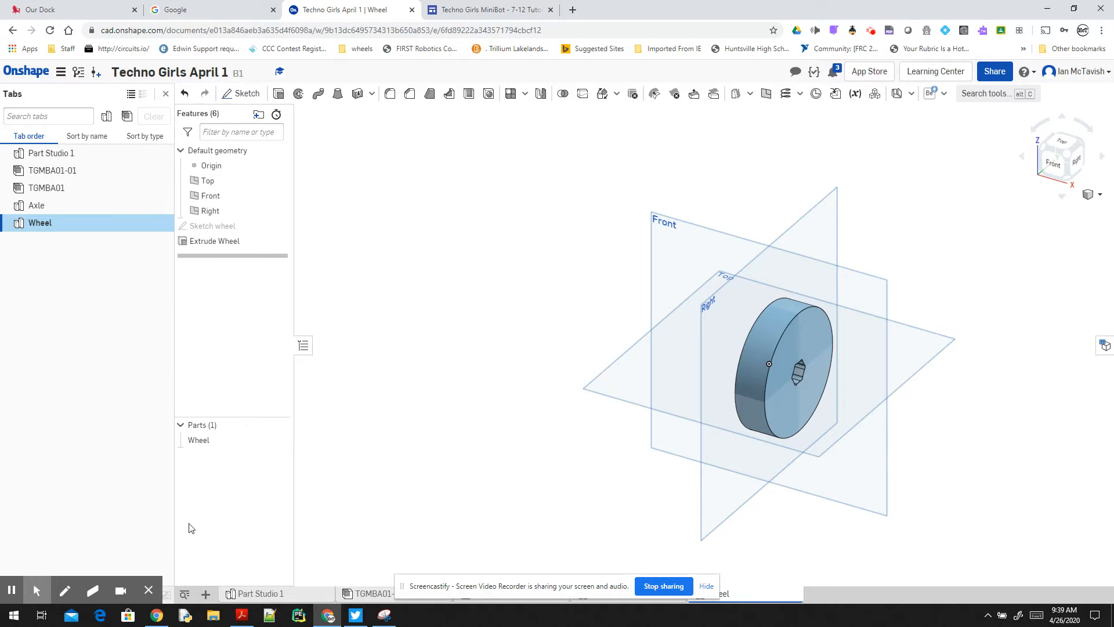
Create a new Part Studio and rename it "Gearbox Plate".
{"action": "left_click", "coordinate": [206, 594]}
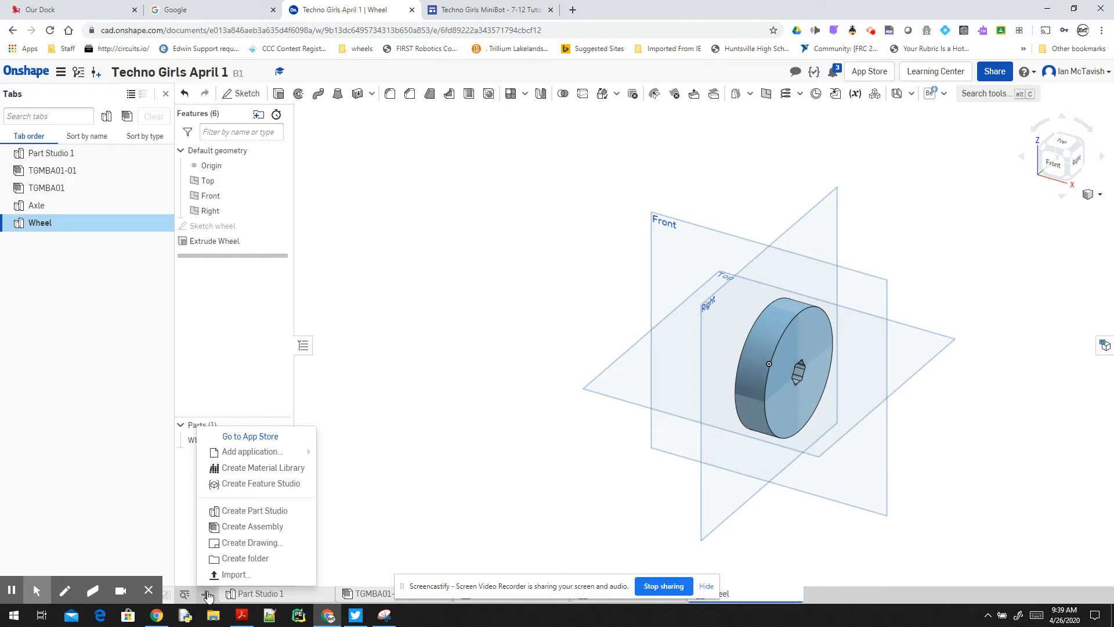
{"action": "left_click", "coordinate": [251, 512]}
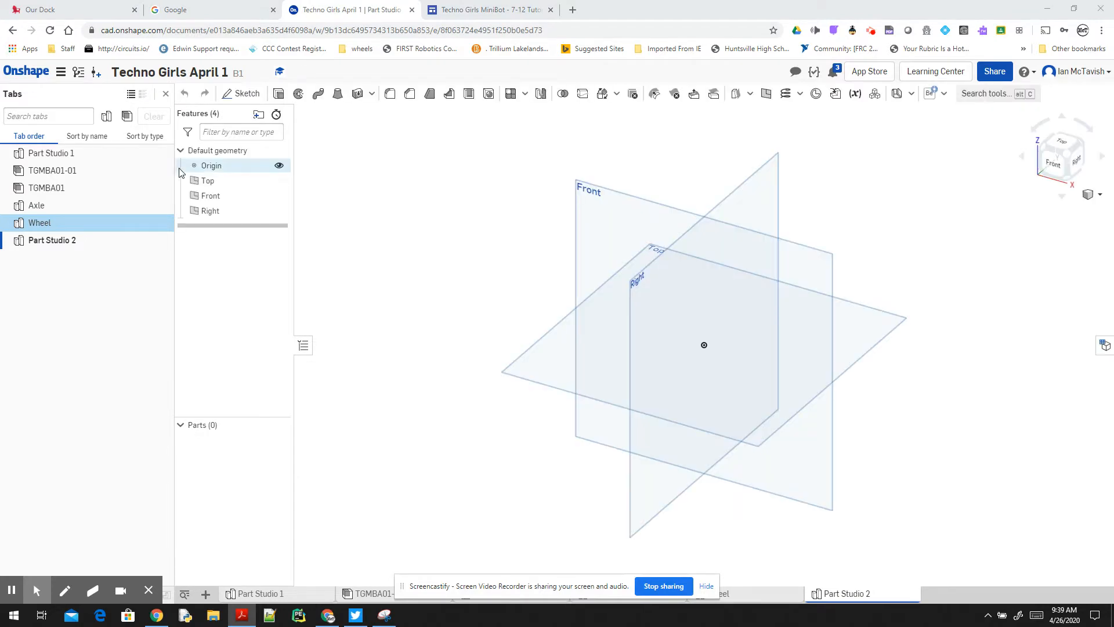
{"action": "right_click", "coordinate": [50, 241]}
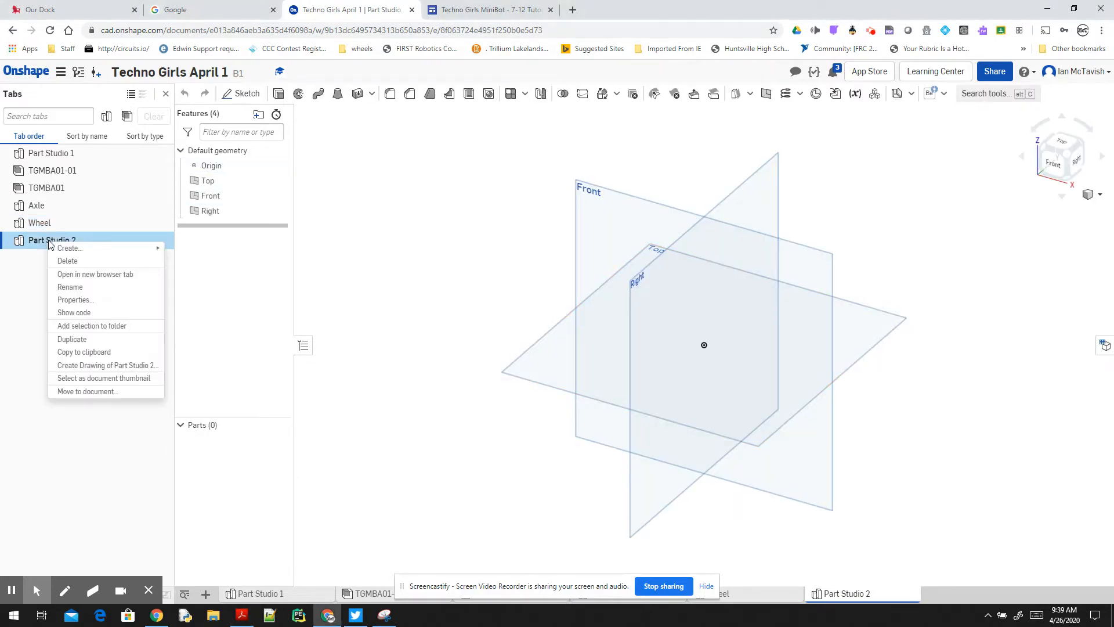
{"action": "left_click", "coordinate": [91, 287]}
{"action": "type", "text": "G"}
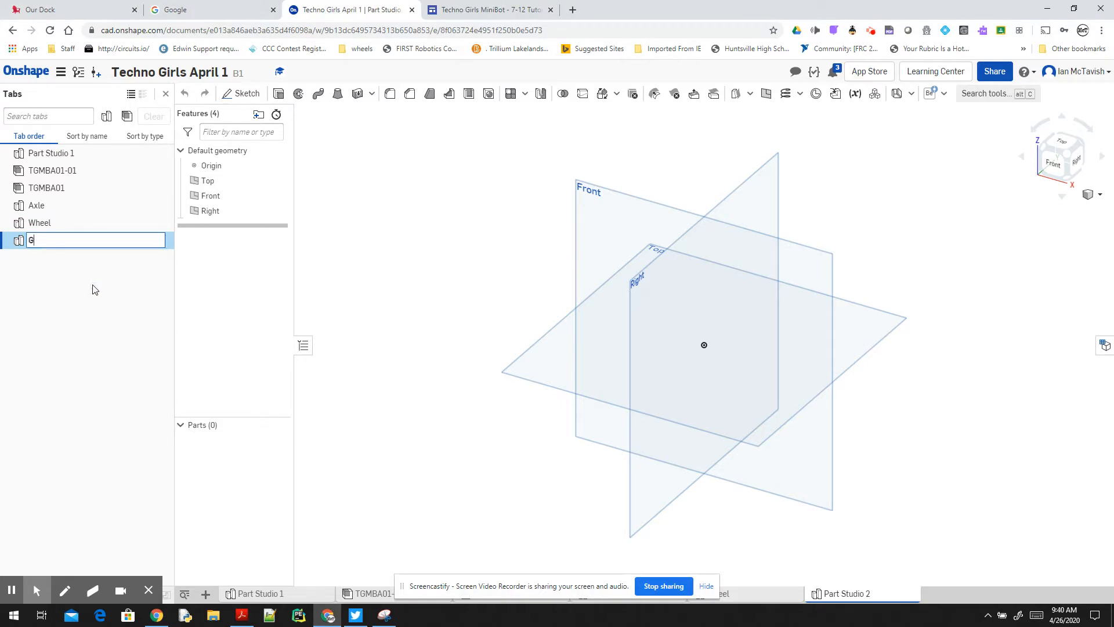
{"action": "type", "text": "earbox Plate"}
{"action": "key", "text": "Return"}
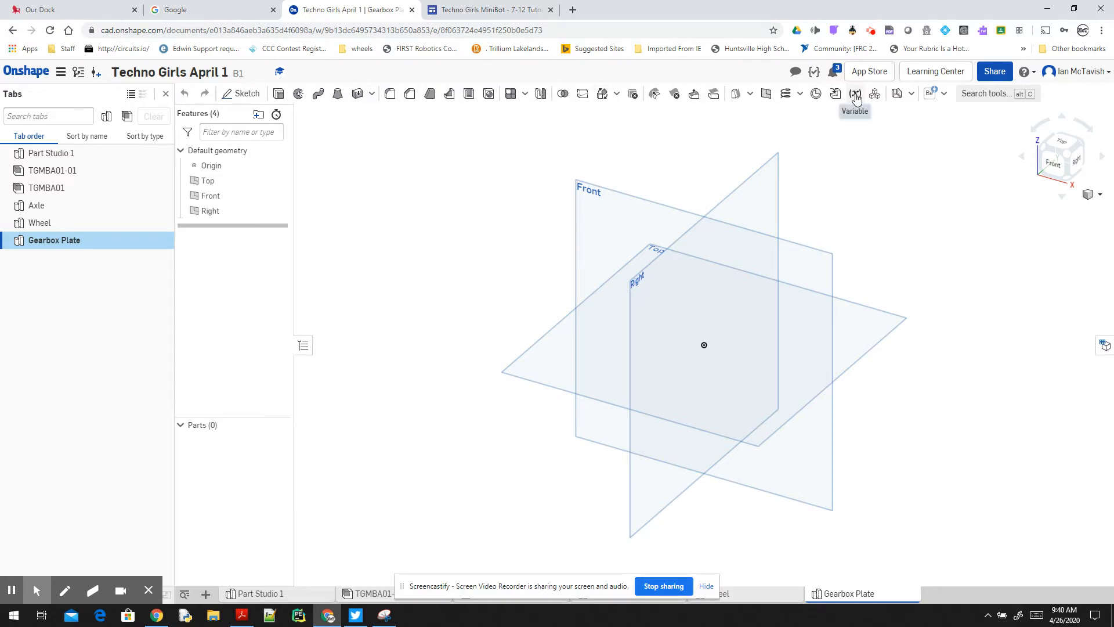
Find the Variable tool through the tool search and add a Number variable named DP with value 20.
{"action": "mouse_move", "coordinate": [856, 98]}
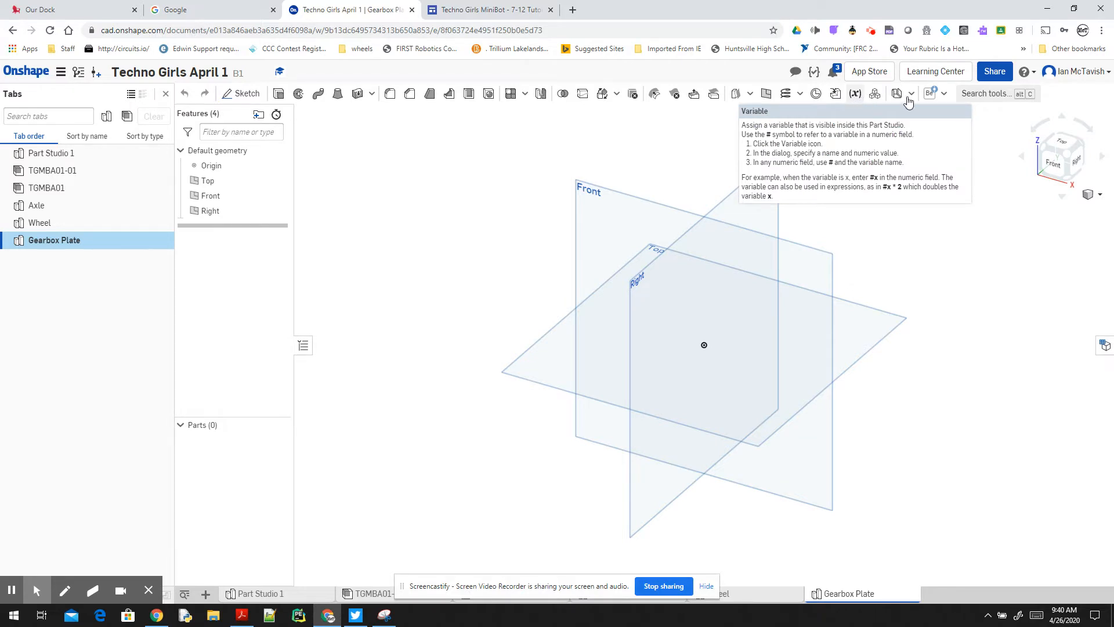
{"action": "left_click", "coordinate": [986, 96]}
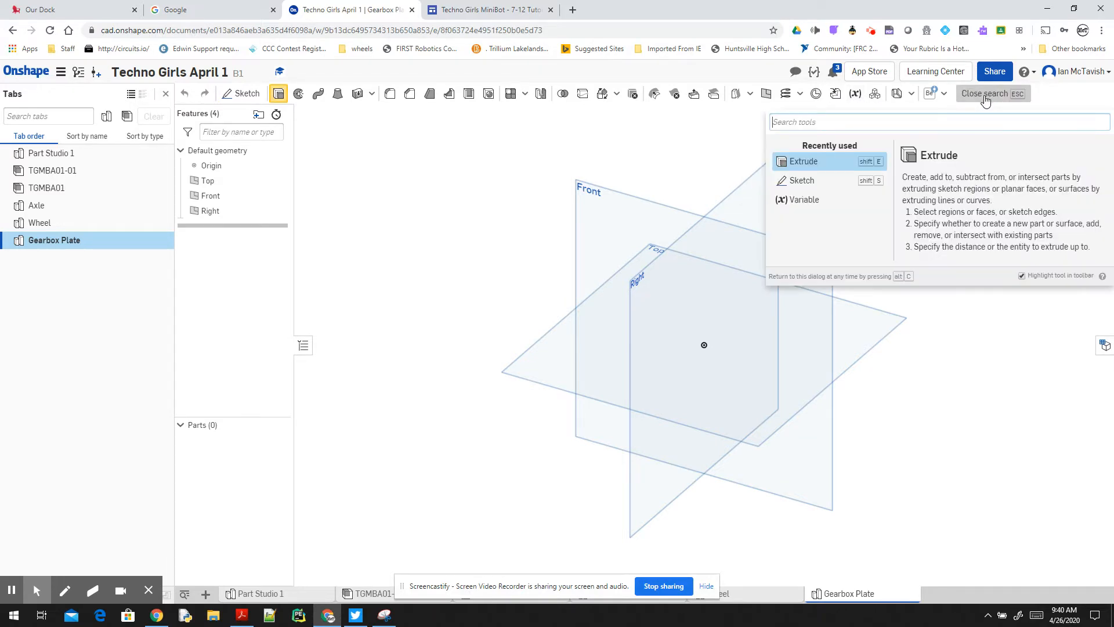
{"action": "type", "text": "var"}
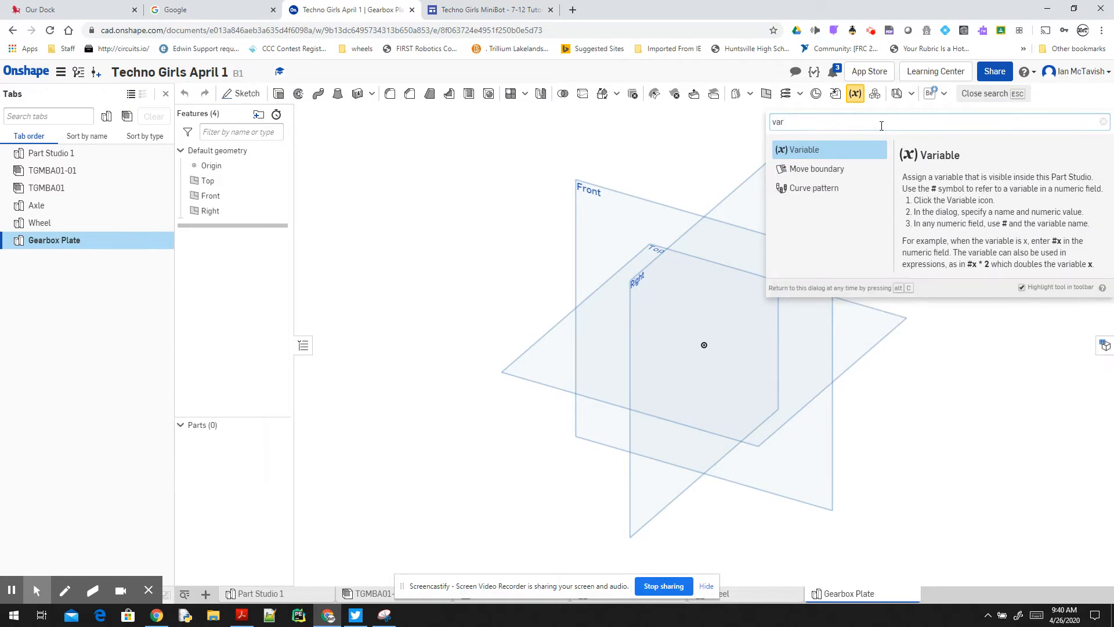
{"action": "left_click", "coordinate": [801, 151]}
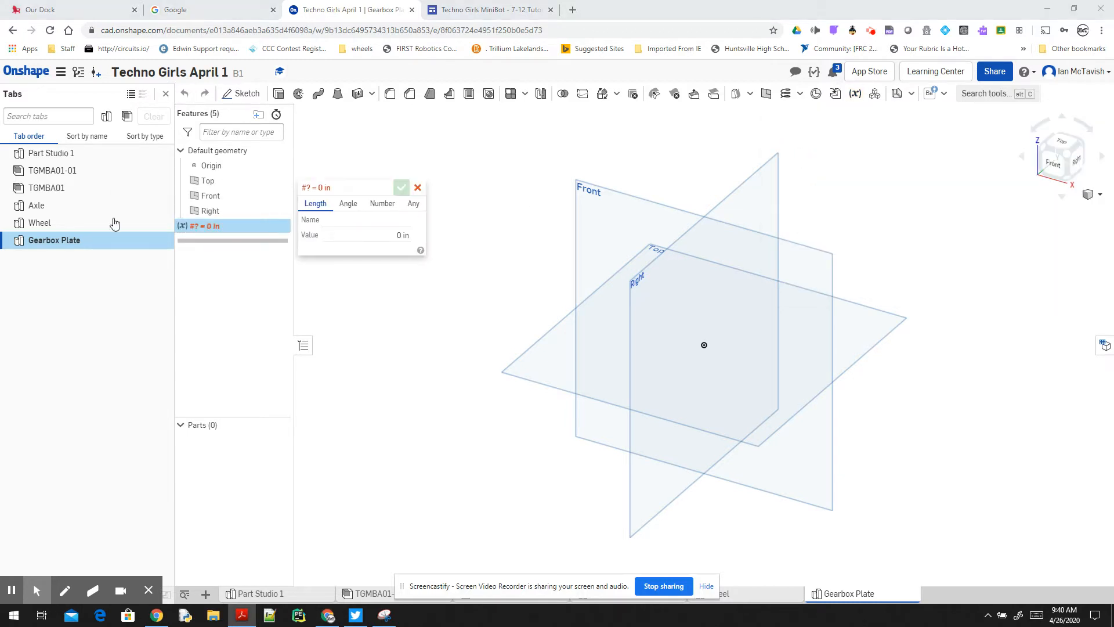
{"action": "left_click", "coordinate": [380, 205]}
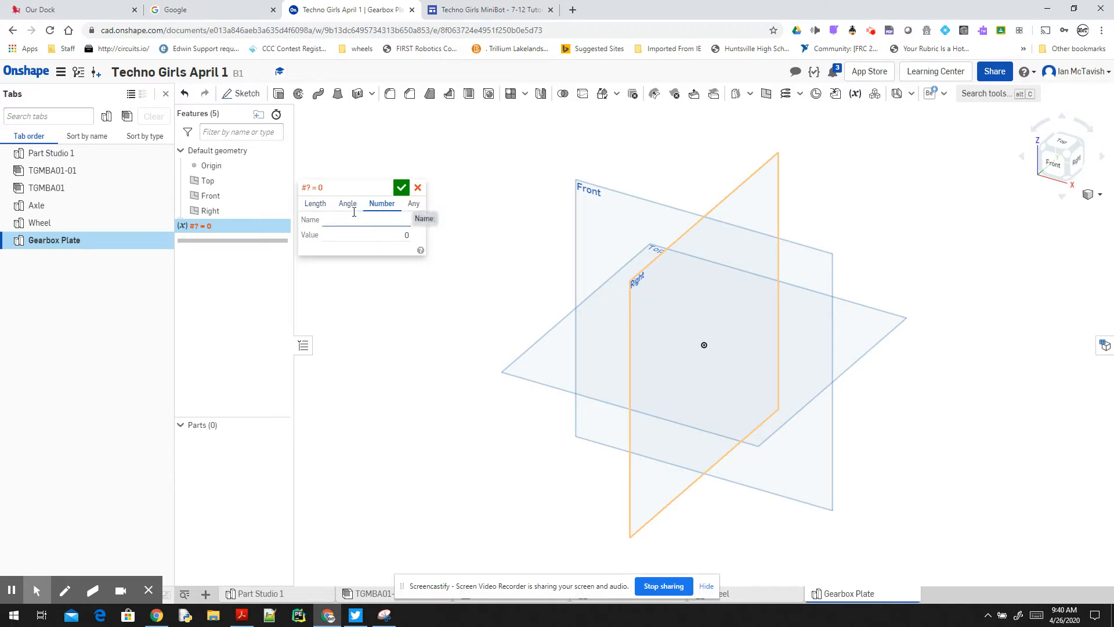
{"action": "left_click", "coordinate": [394, 225]}
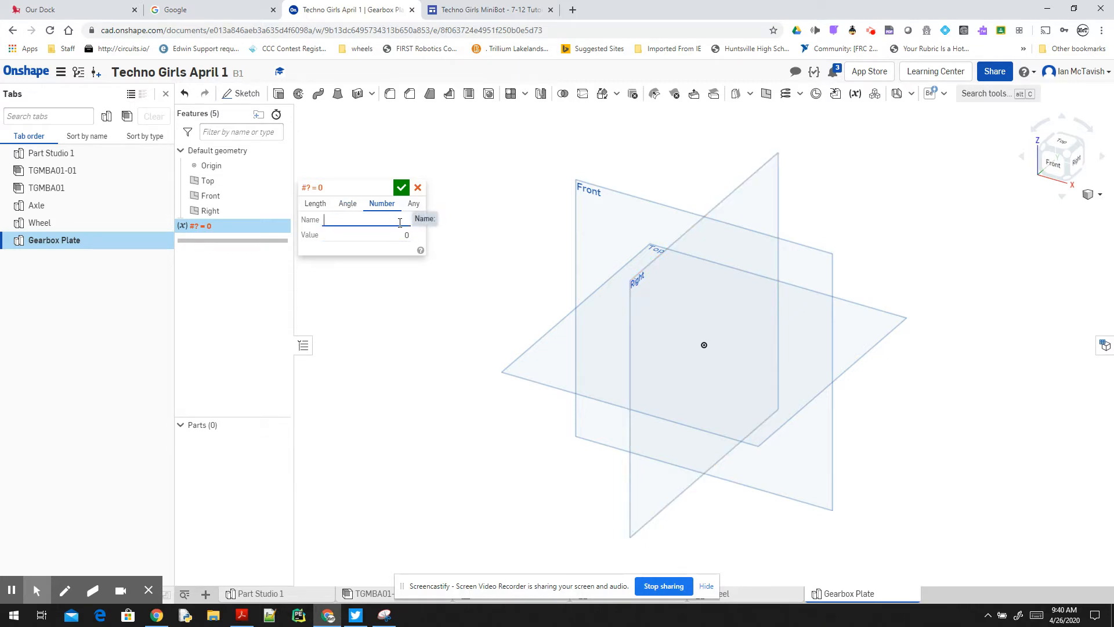
{"action": "type", "text": "DP"}
{"action": "left_click", "coordinate": [400, 235]}
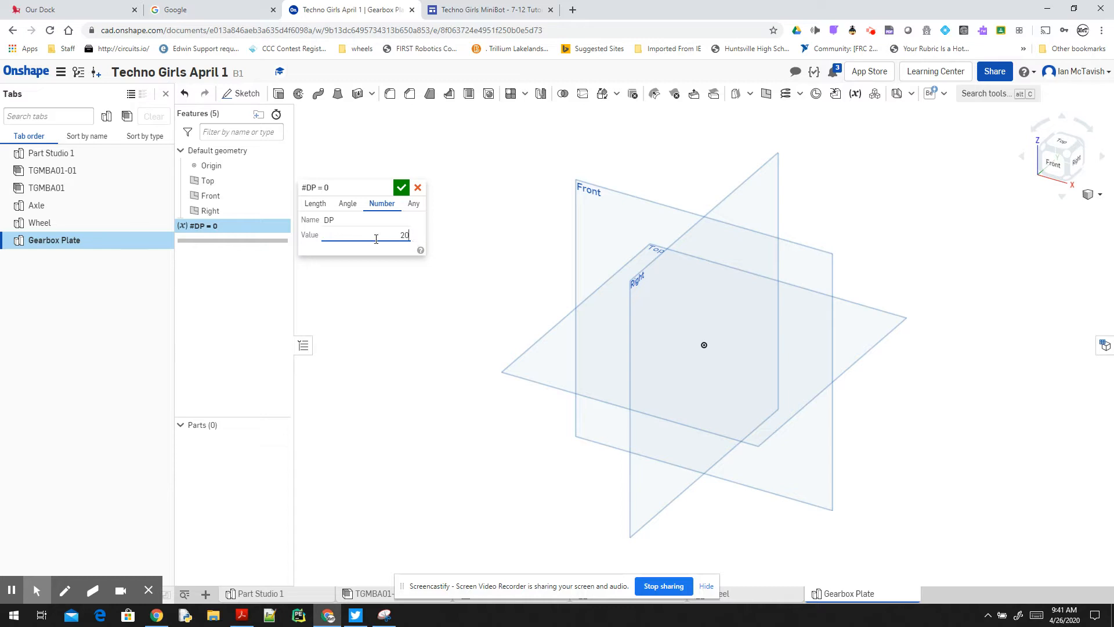
{"action": "left_click", "coordinate": [401, 187]}
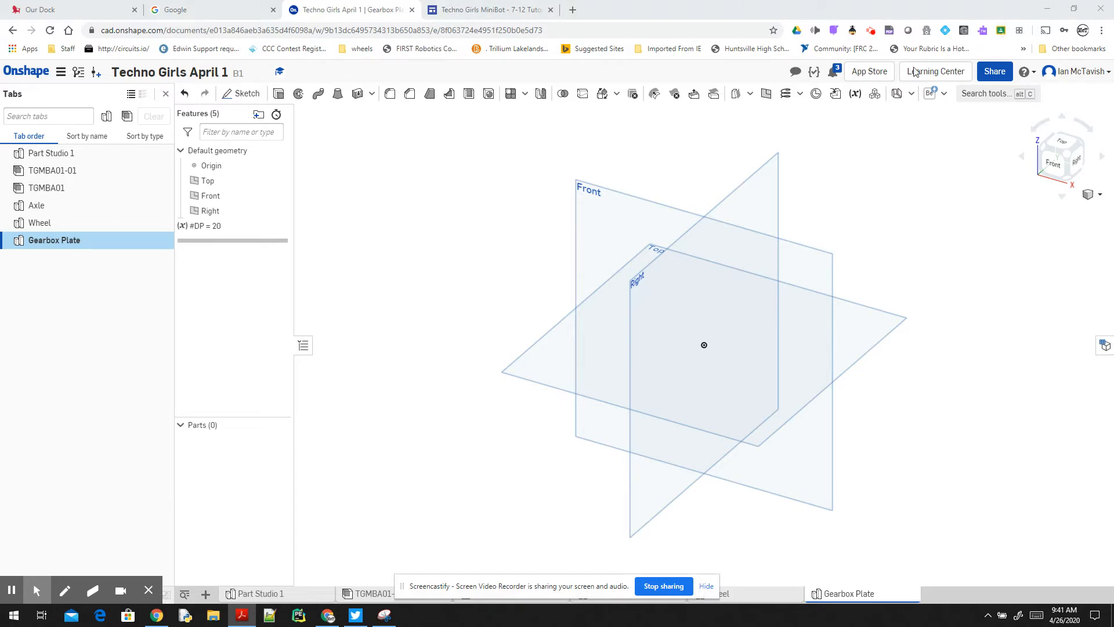
Add a Number variable named G1 with value 14.
{"action": "left_click", "coordinate": [857, 94]}
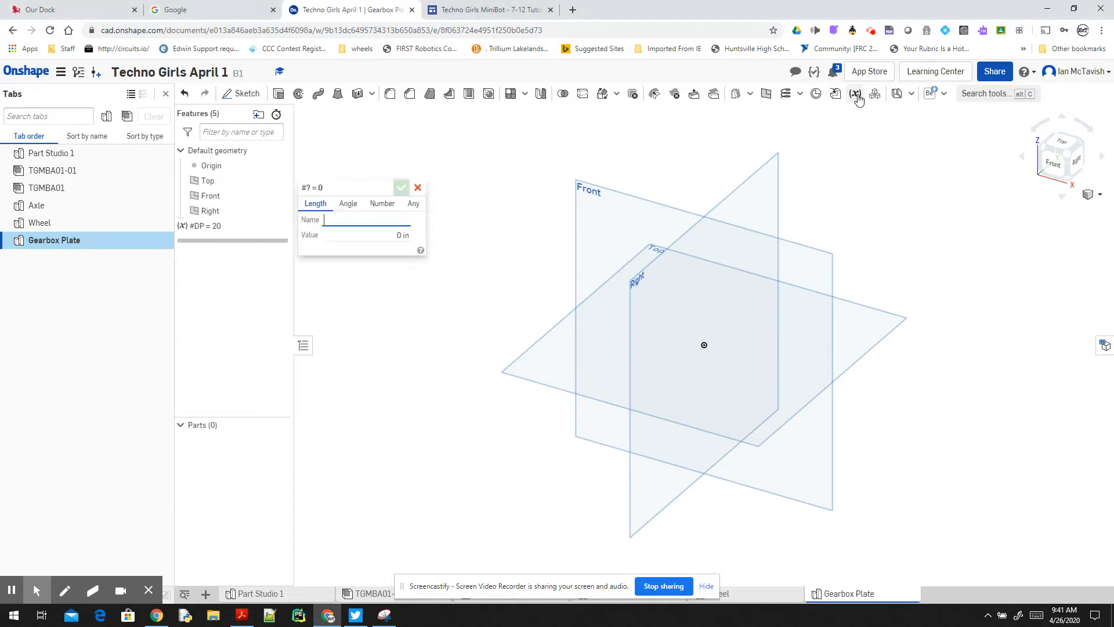
{"action": "left_click", "coordinate": [386, 203]}
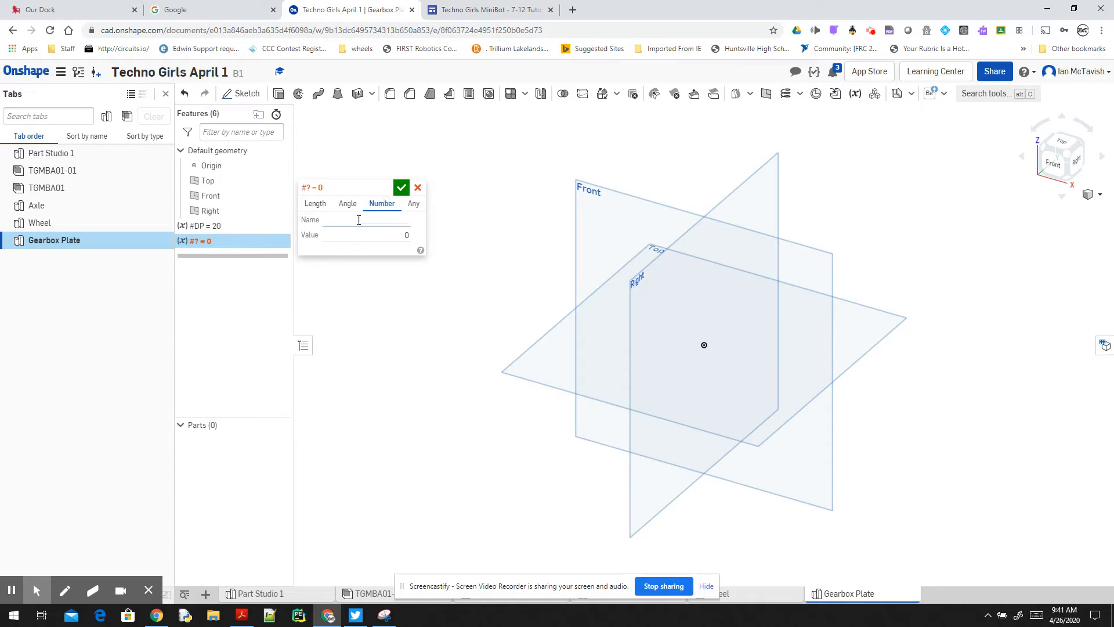
{"action": "left_click", "coordinate": [356, 220]}
{"action": "type", "text": "G1"}
{"action": "left_click", "coordinate": [356, 234]}
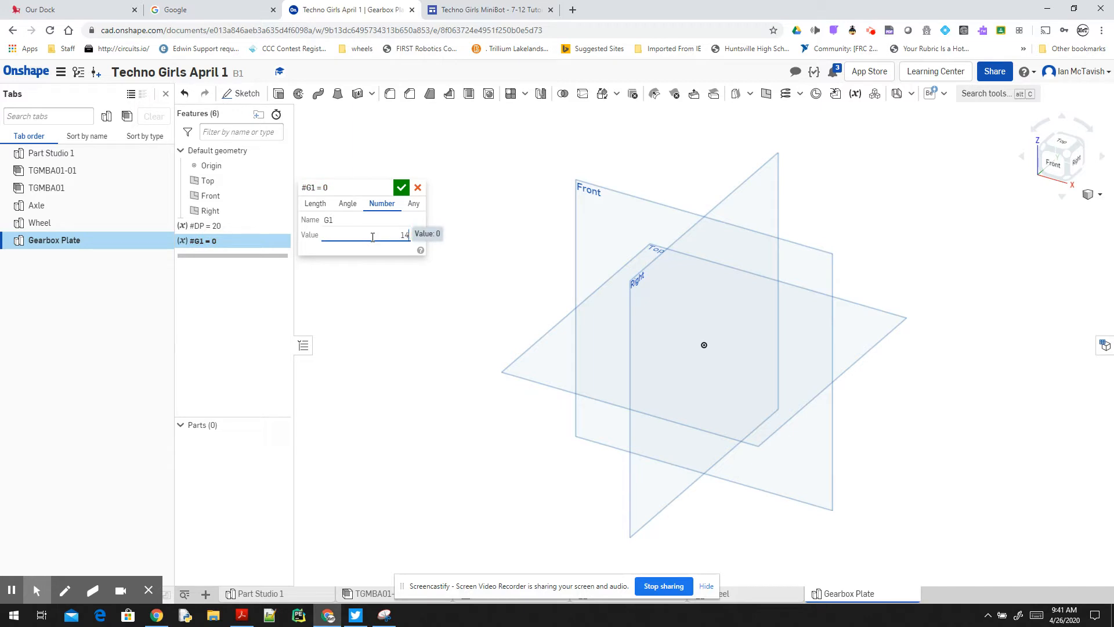
{"action": "left_click", "coordinate": [402, 189]}
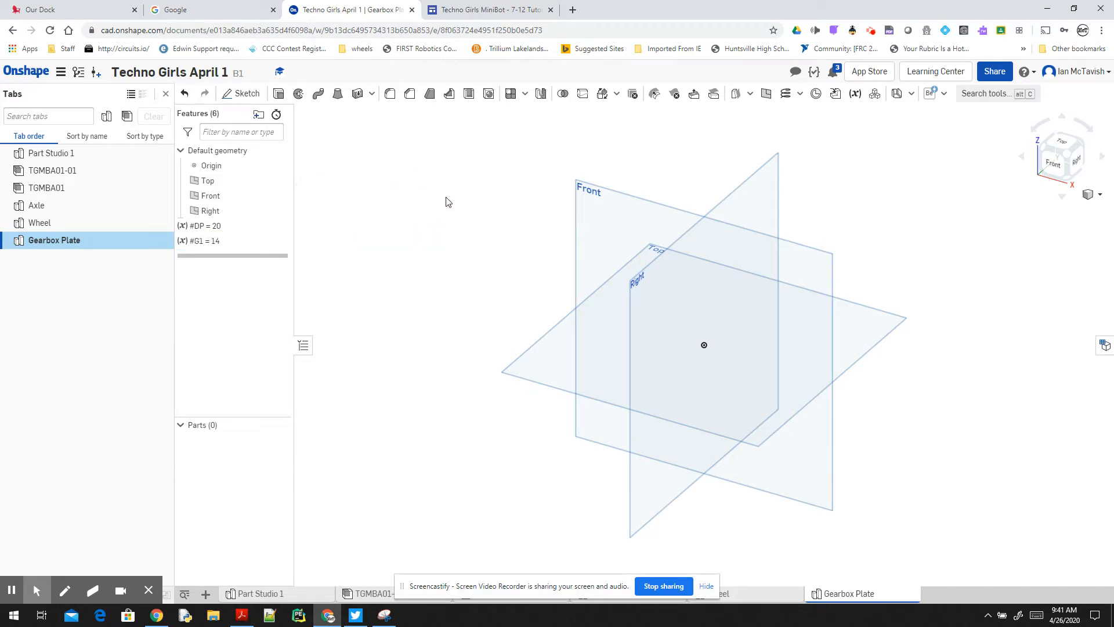
Add a Number variable named G2 with value 50.
{"action": "left_click", "coordinate": [852, 97]}
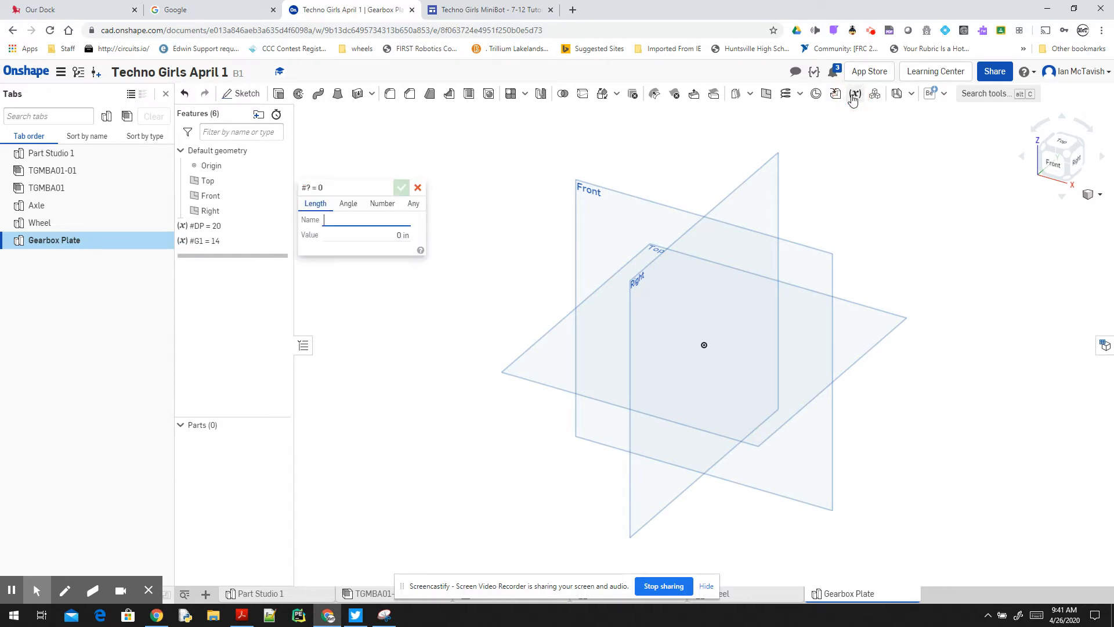
{"action": "left_click", "coordinate": [381, 205]}
{"action": "left_click", "coordinate": [367, 218]}
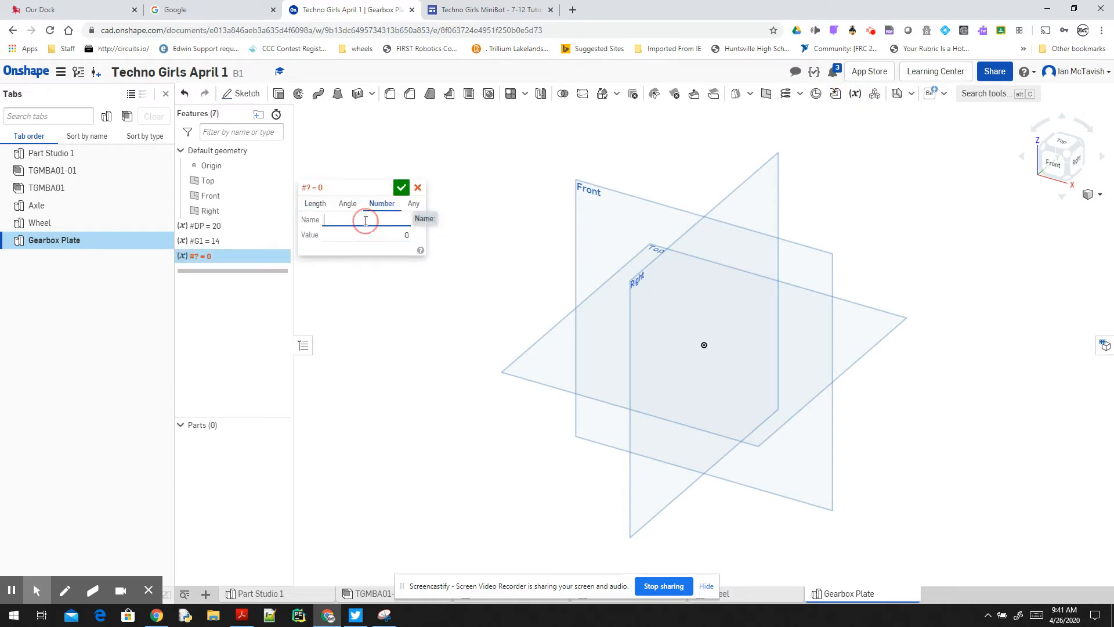
{"action": "type", "text": "G2"}
{"action": "left_click", "coordinate": [368, 234]}
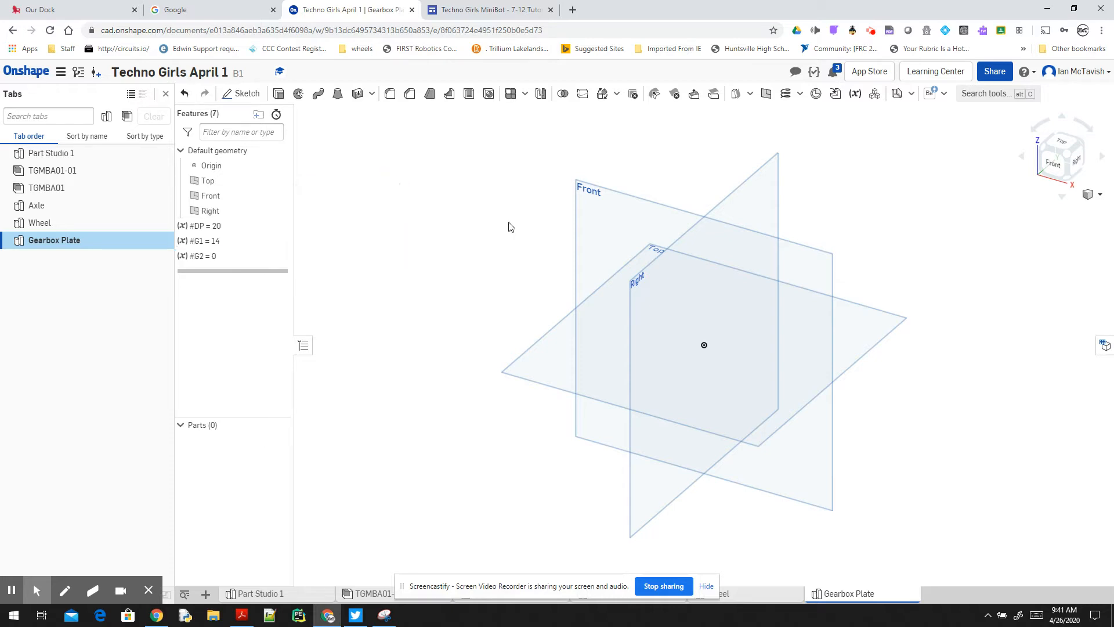
{"action": "left_click", "coordinate": [401, 187]}
Add a Number variable named G3 with value 16.
{"action": "left_click", "coordinate": [856, 95]}
{"action": "left_click", "coordinate": [380, 204]}
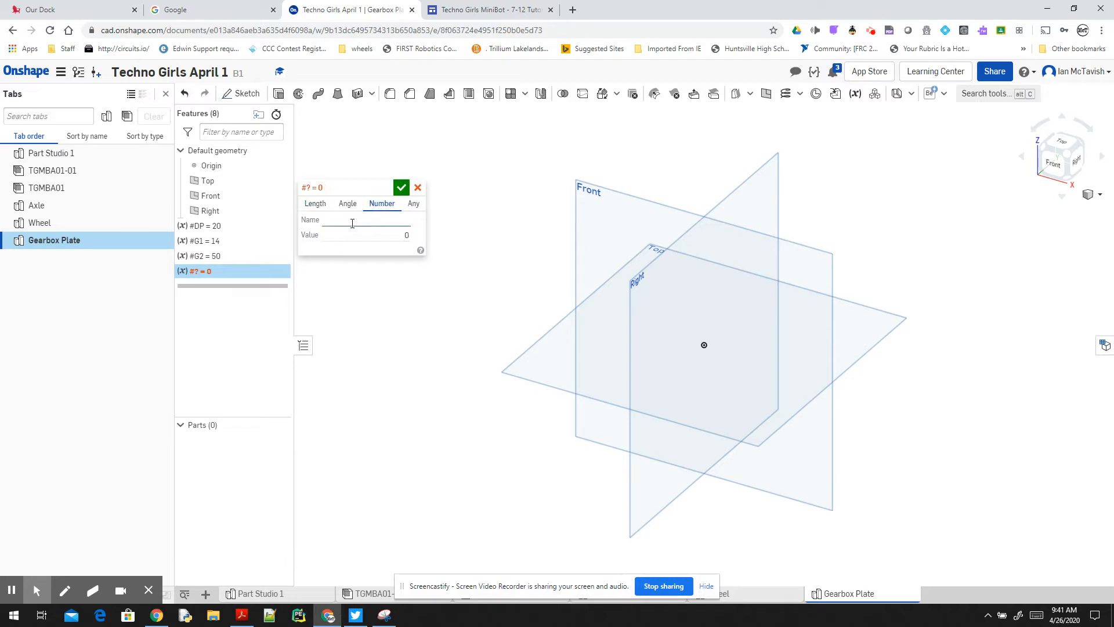
{"action": "left_click", "coordinate": [353, 221]}
{"action": "type", "text": "G3"}
{"action": "left_click", "coordinate": [390, 234]}
{"action": "left_click", "coordinate": [401, 187]}
Add a Length variable named G4 with value 48.
{"action": "left_click", "coordinate": [856, 94]}
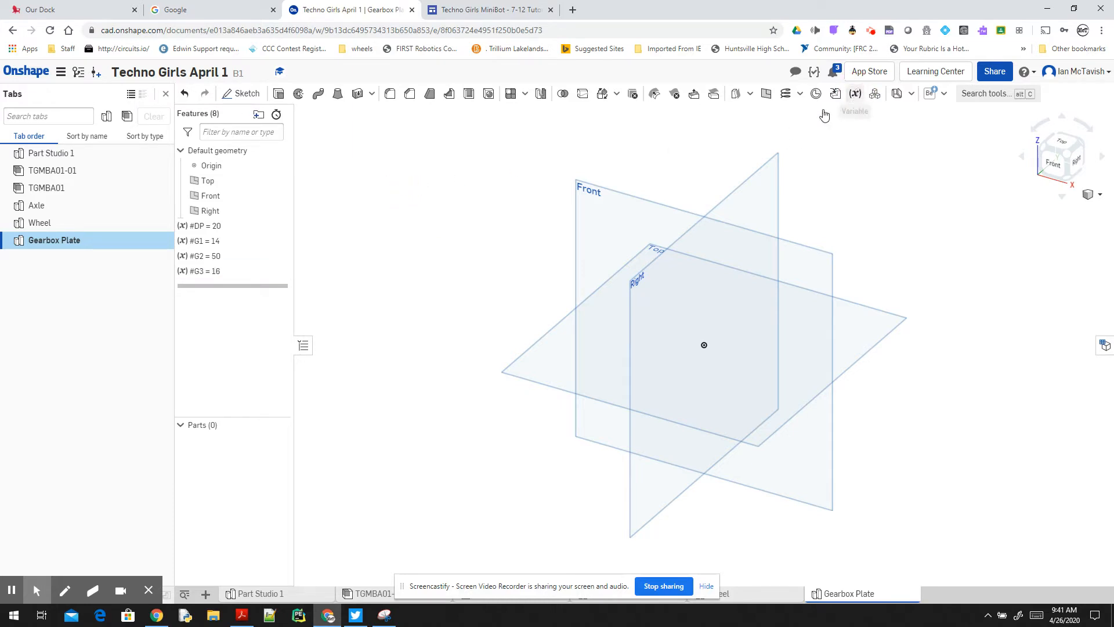
{"action": "type", "text": "G4"}
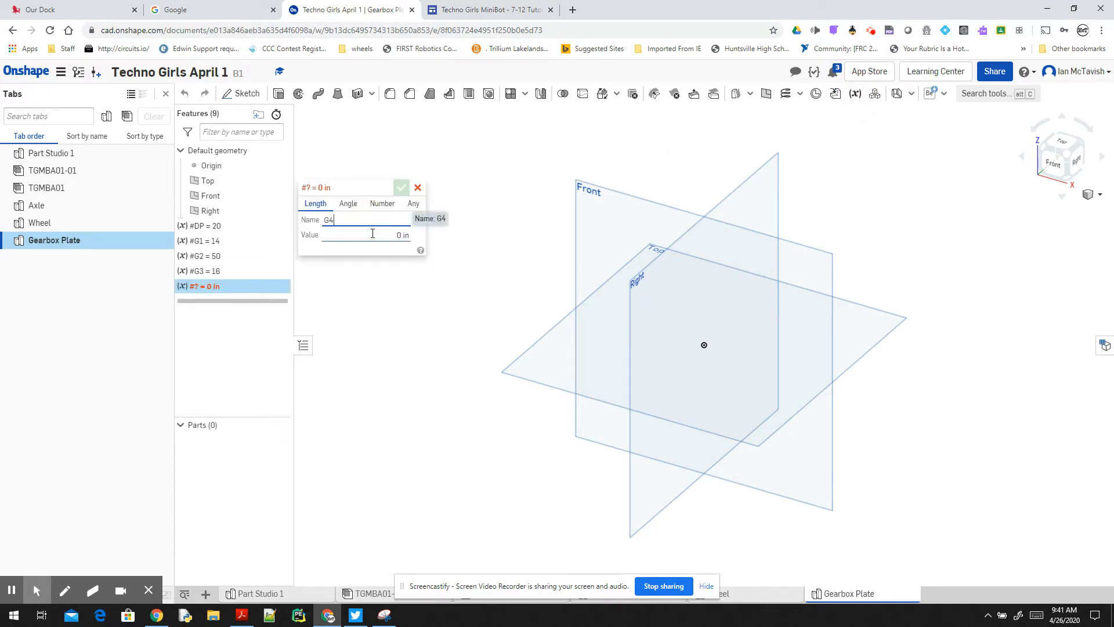
{"action": "left_click", "coordinate": [380, 238]}
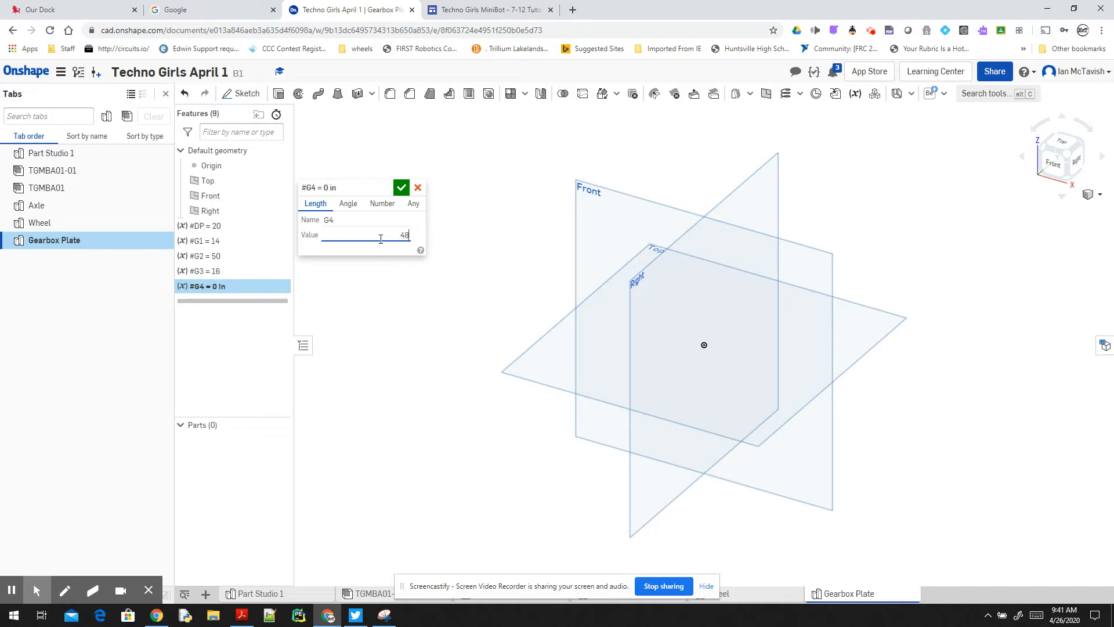
{"action": "left_click", "coordinate": [401, 189]}
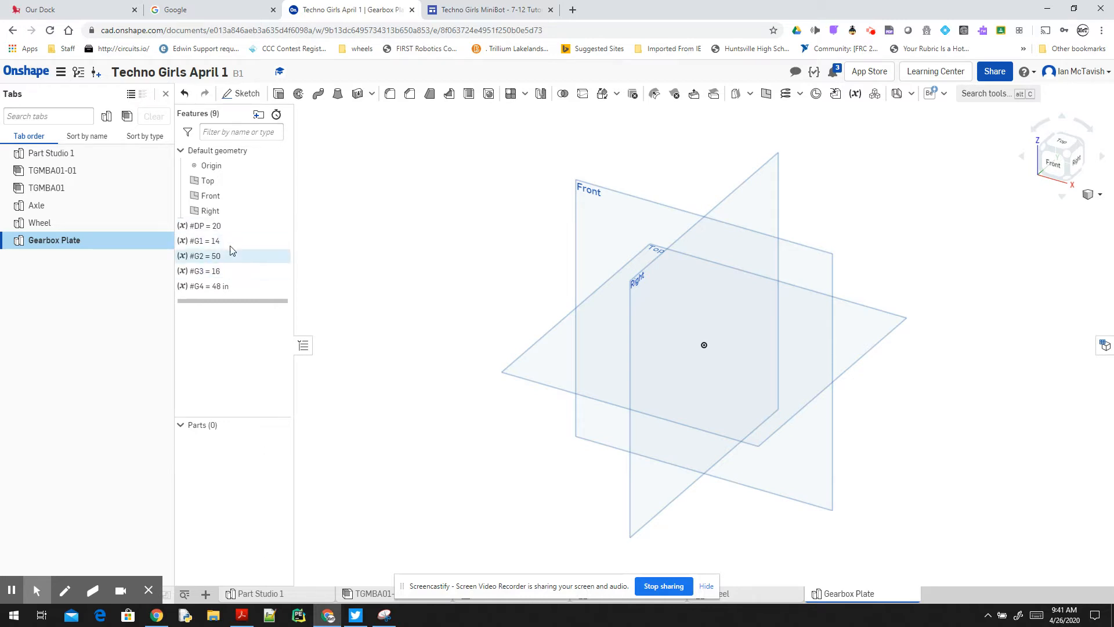
Change variable G4 to the Number type and set its value to 48.
{"action": "double_click", "coordinate": [220, 290]}
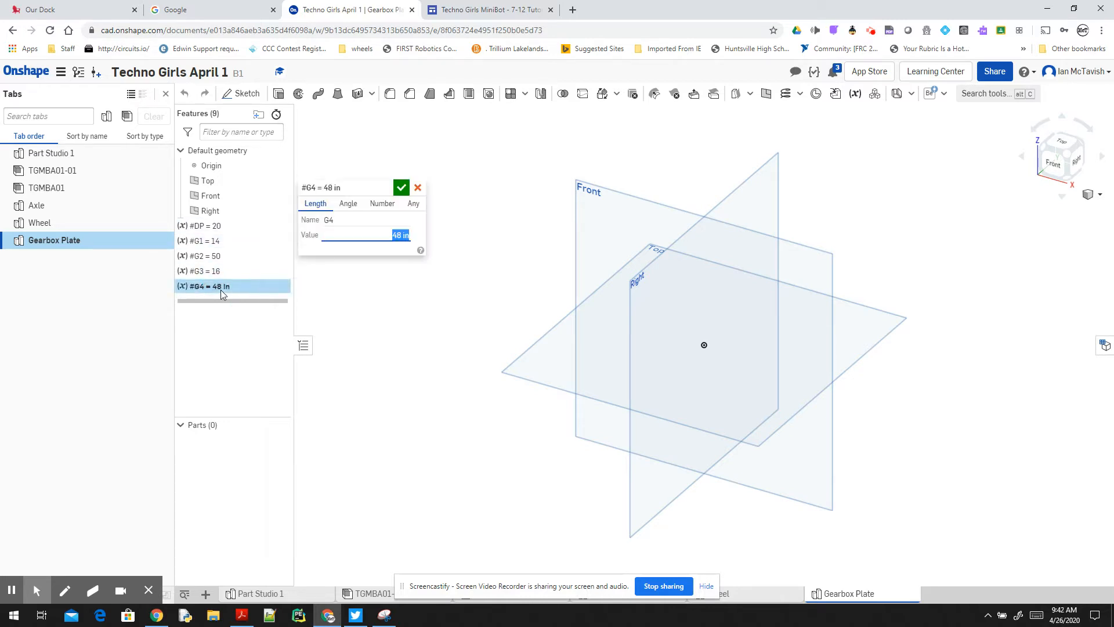
{"action": "left_click", "coordinate": [381, 204]}
{"action": "left_click", "coordinate": [402, 235]}
{"action": "type", "text": "48"}
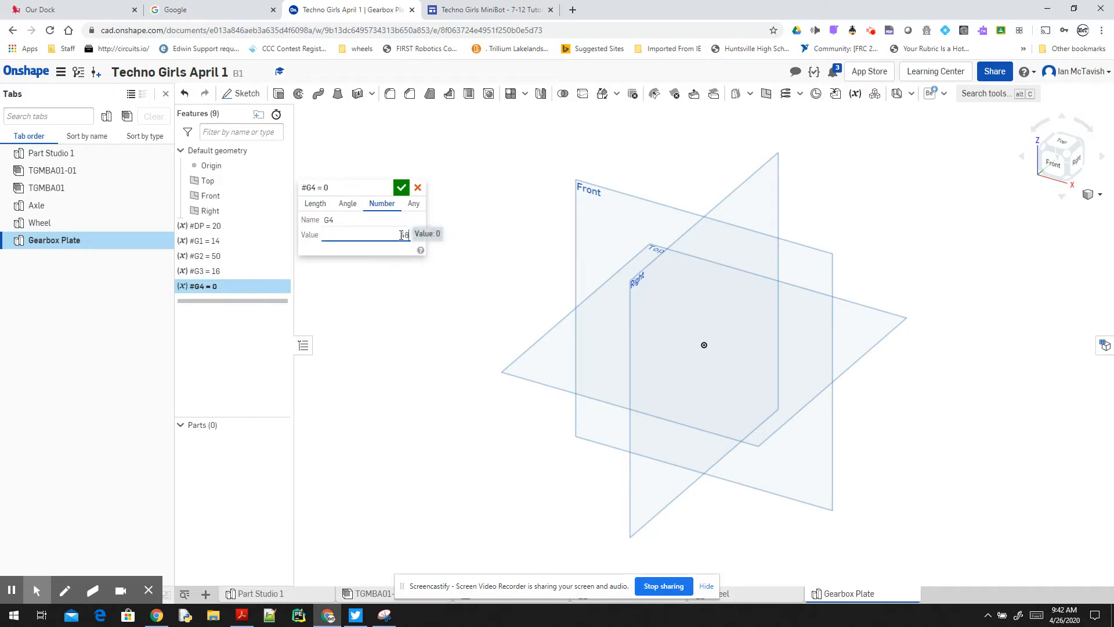
{"action": "left_click", "coordinate": [403, 188]}
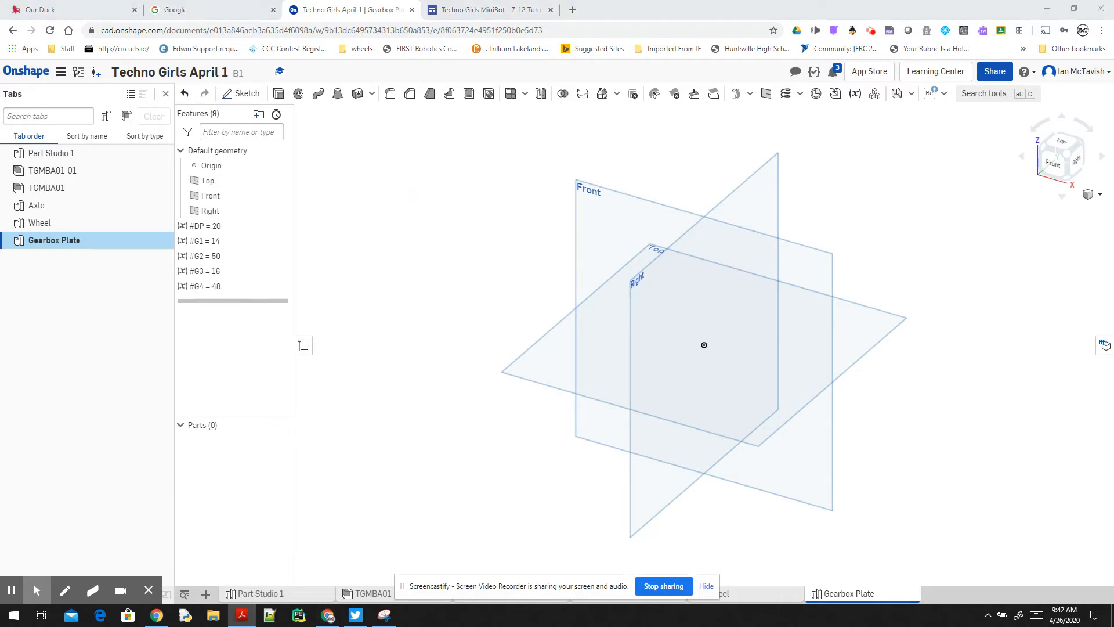
Start a sketch on the Right plane and orient the view normal to it.
{"action": "left_click", "coordinate": [223, 214]}
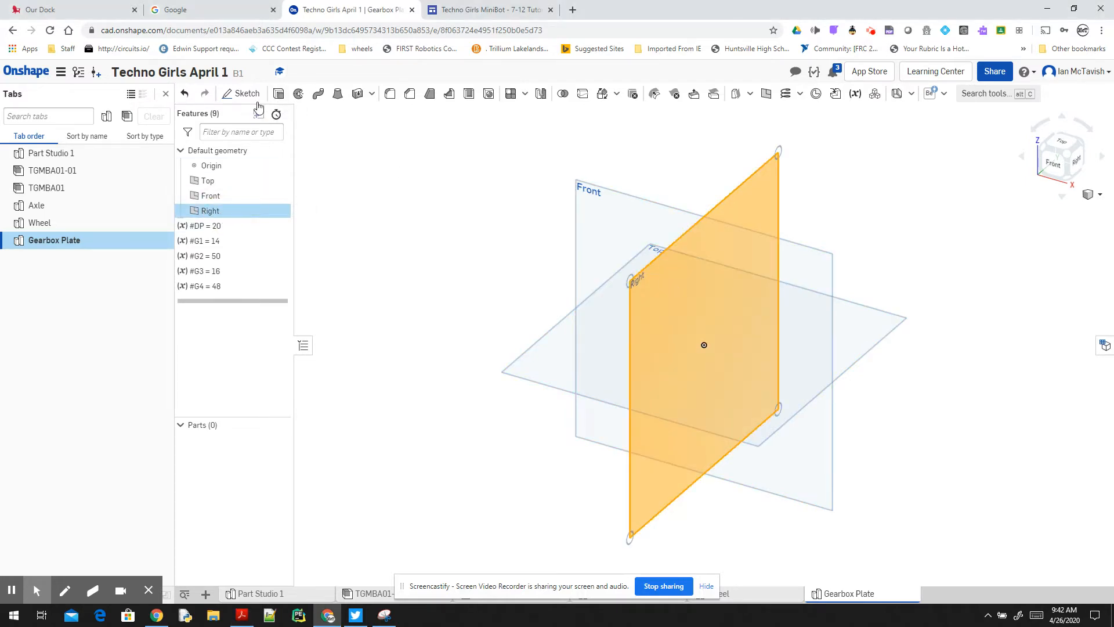
{"action": "left_click", "coordinate": [243, 94]}
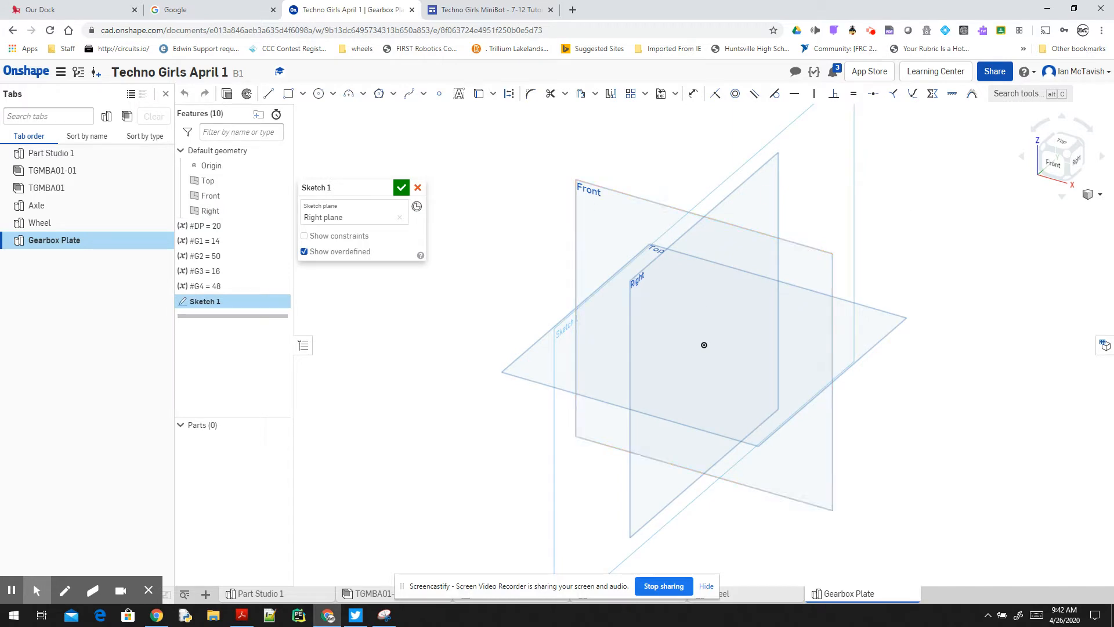
{"action": "key", "text": "alt+Tab"}
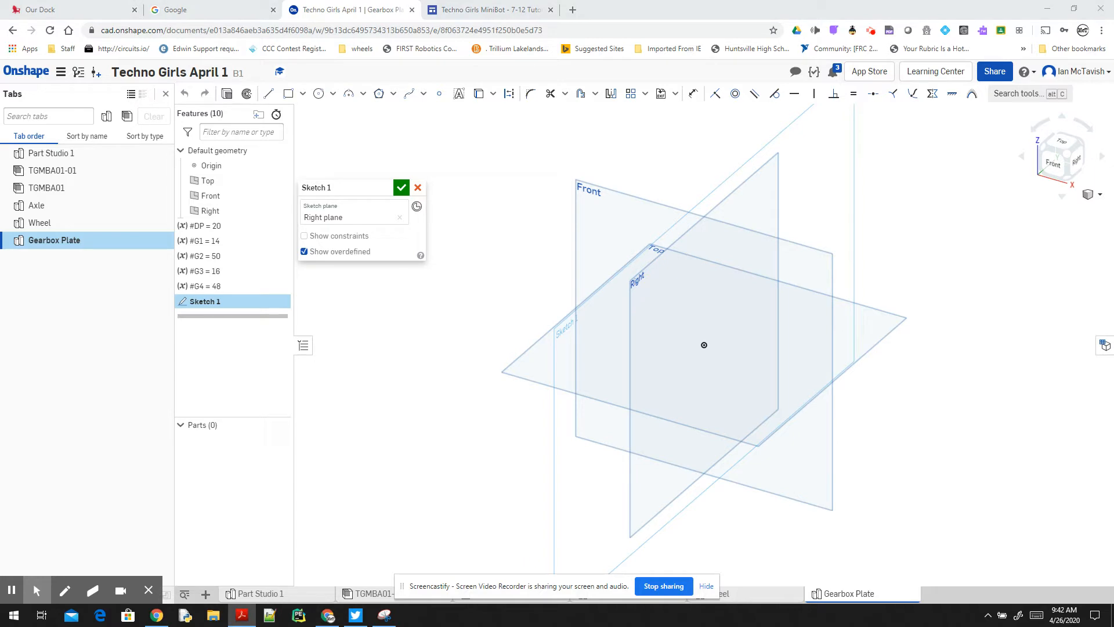
{"action": "left_click", "coordinate": [486, 176]}
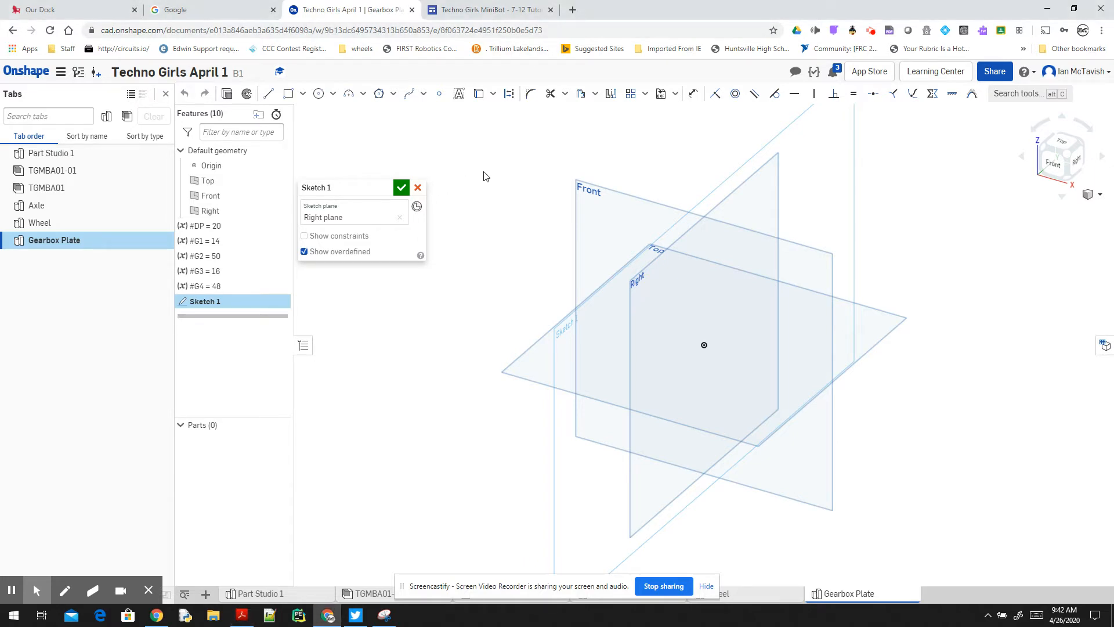
{"action": "key", "text": "n"}
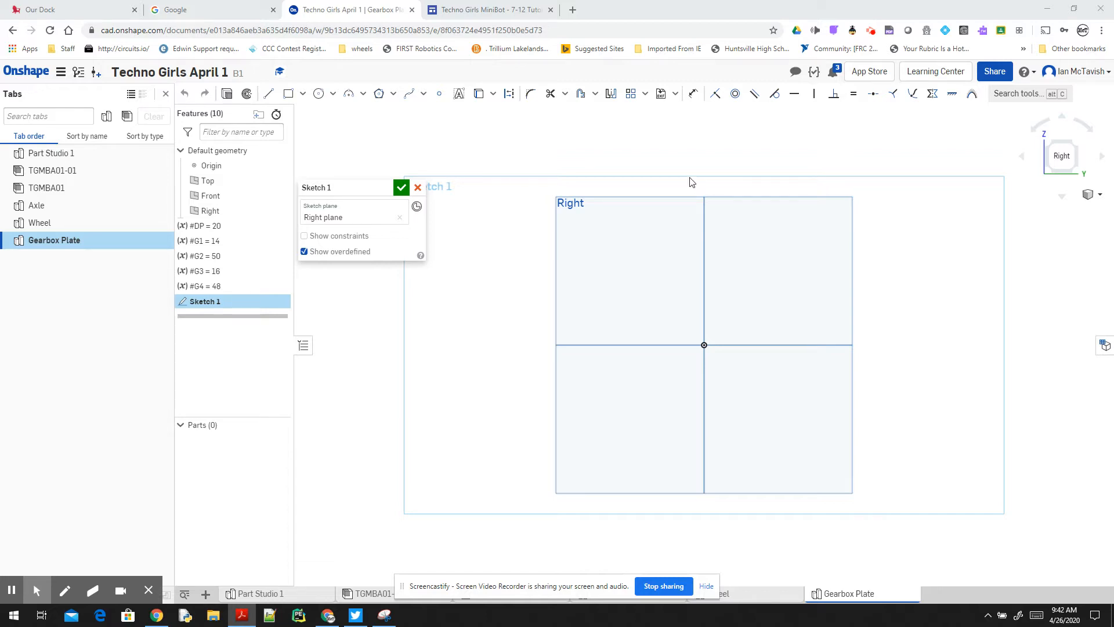
Sketch a construction circle about 2.72 in in diameter, centred on the origin.
{"action": "left_click", "coordinate": [319, 94]}
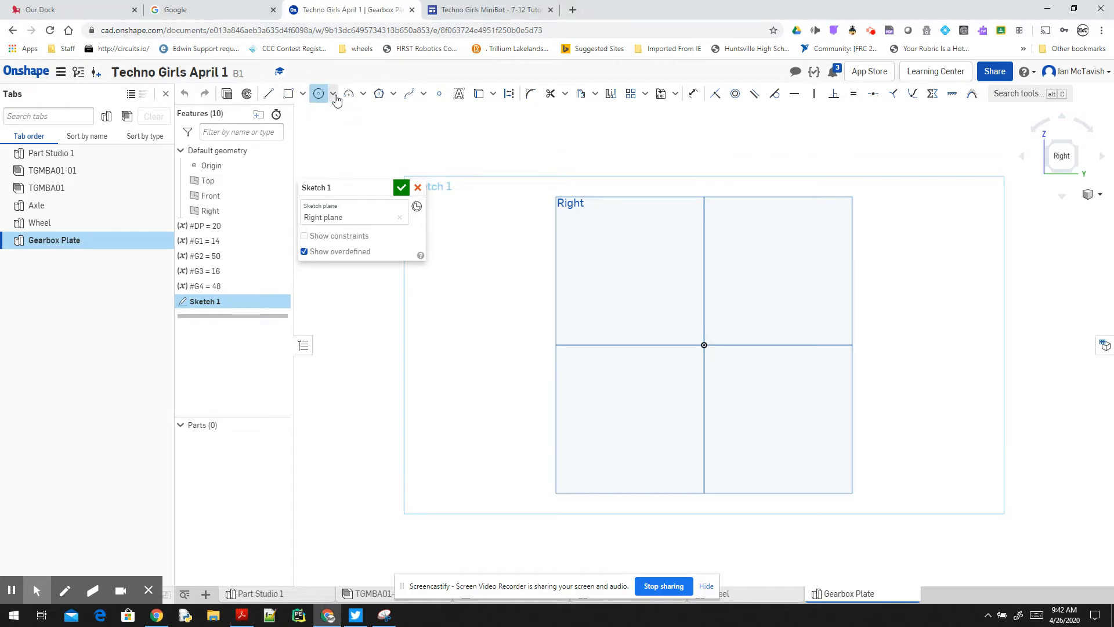
{"action": "left_click", "coordinate": [510, 96]}
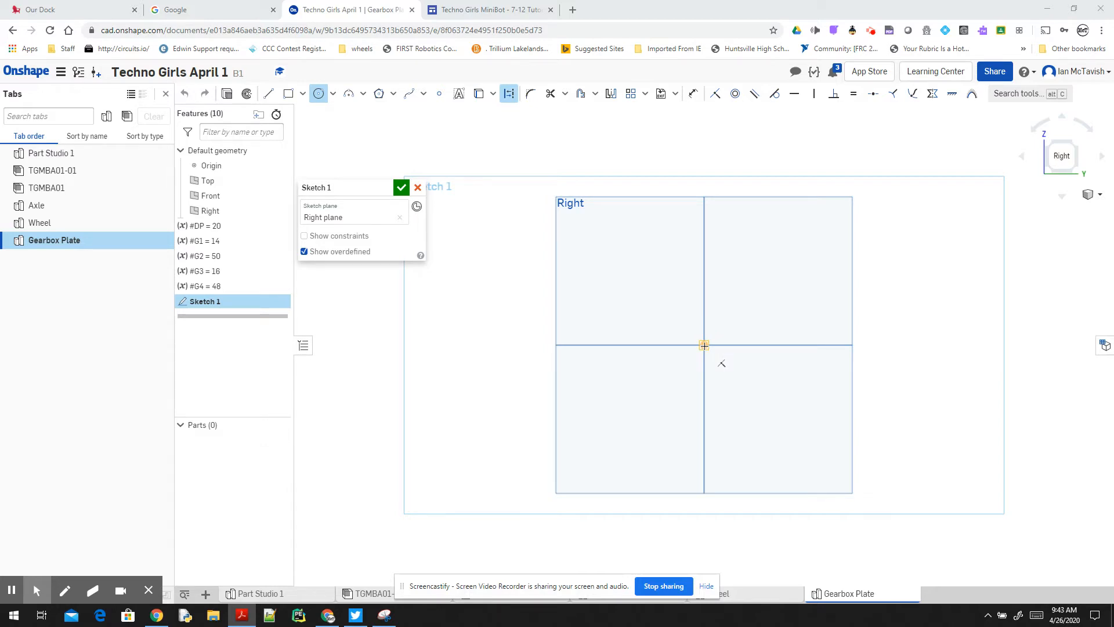
{"action": "left_click", "coordinate": [704, 344]}
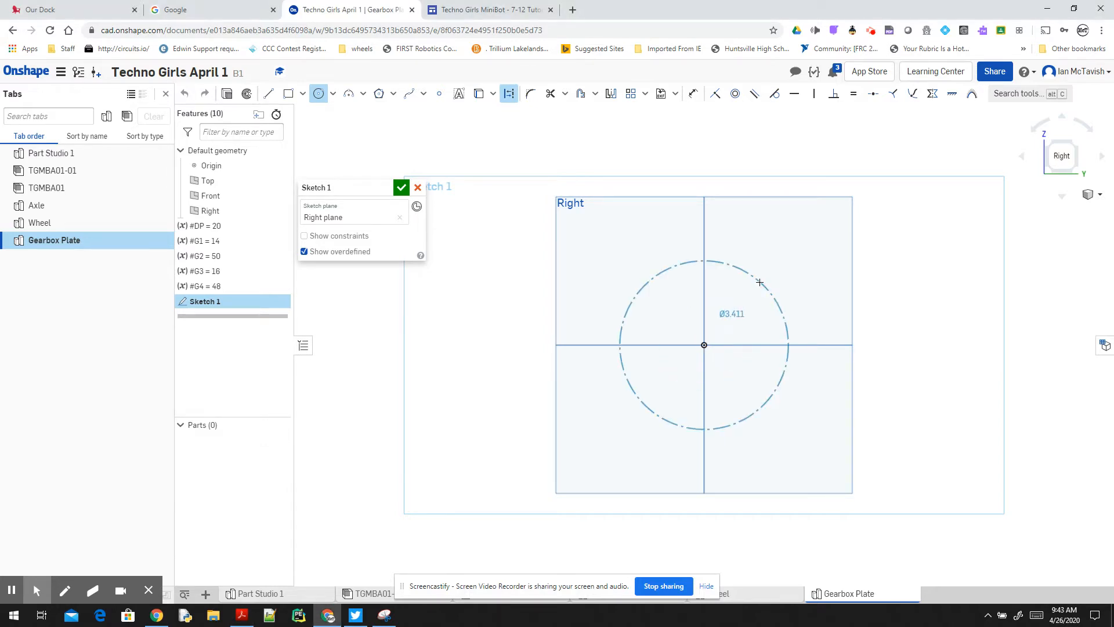
{"action": "left_click", "coordinate": [751, 297]}
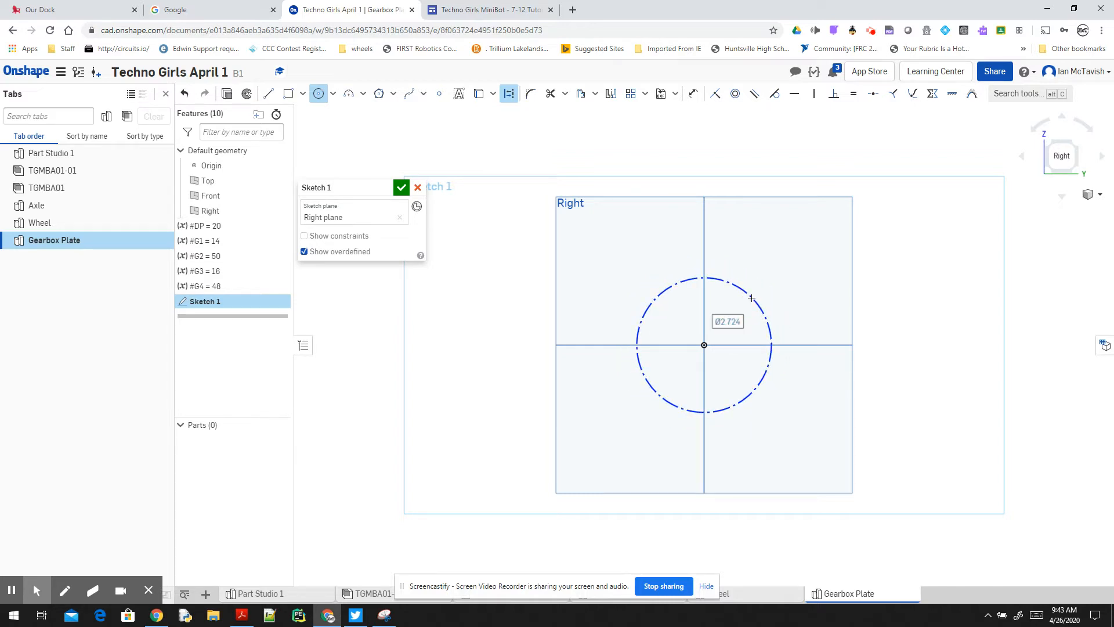
{"action": "key", "text": "Escape"}
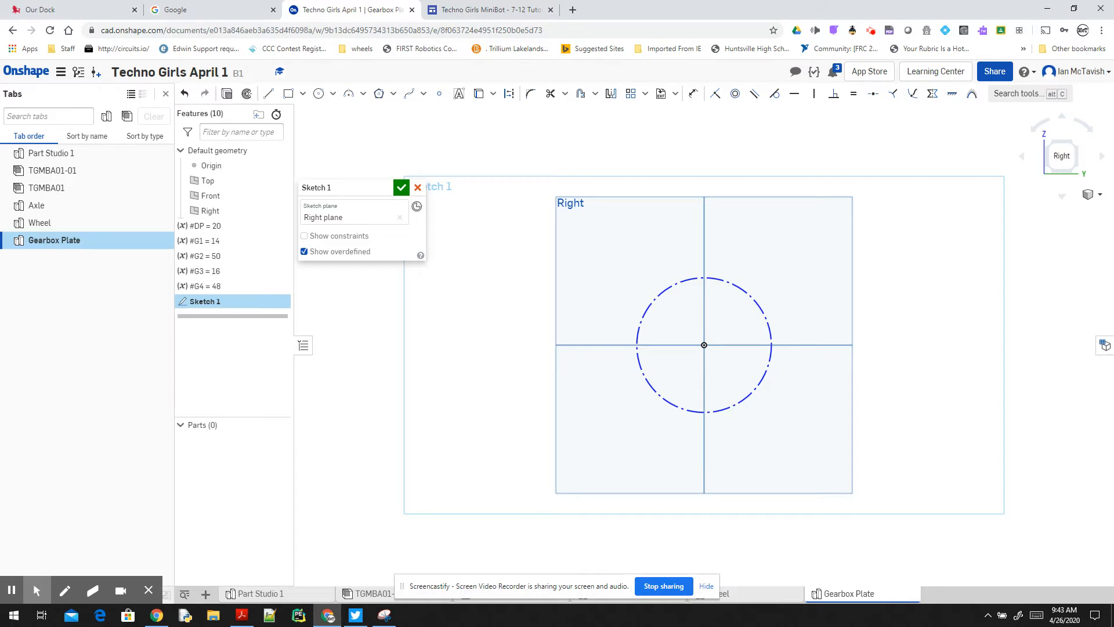
{"action": "key", "text": "alt+Tab"}
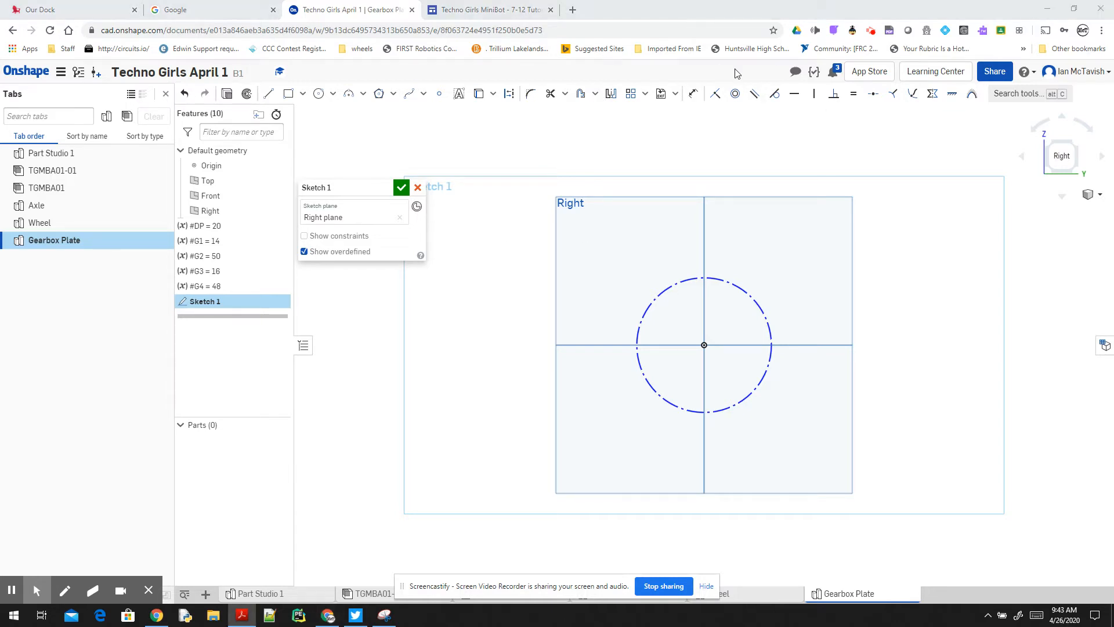
Dimension the origin circle's diameter with the expression #G1/#DP.
{"action": "left_click", "coordinate": [693, 93]}
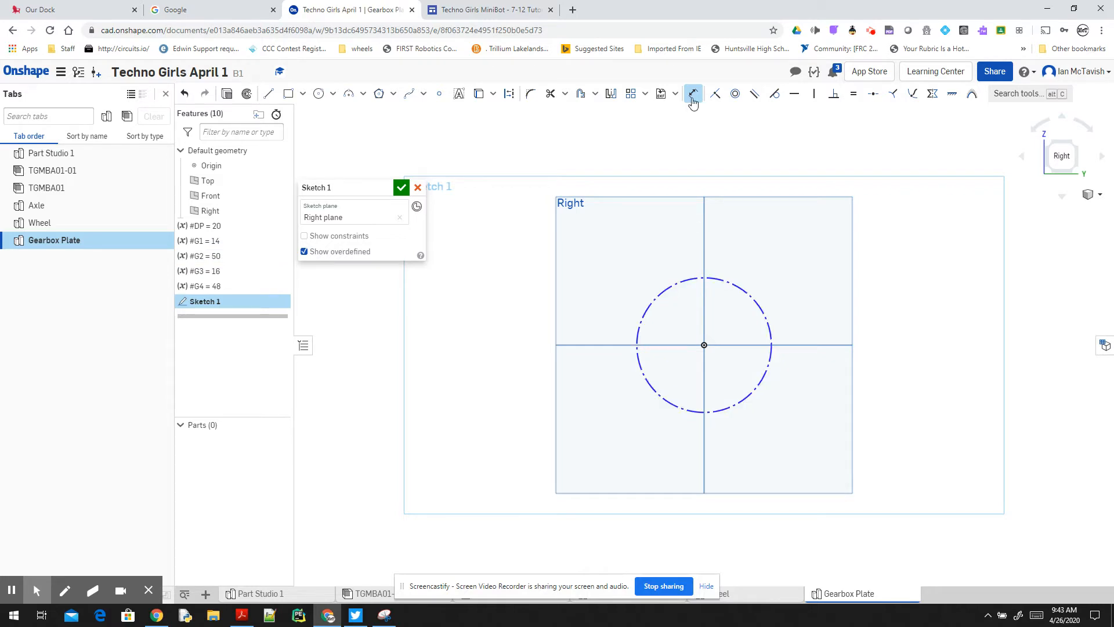
{"action": "left_click", "coordinate": [697, 277]}
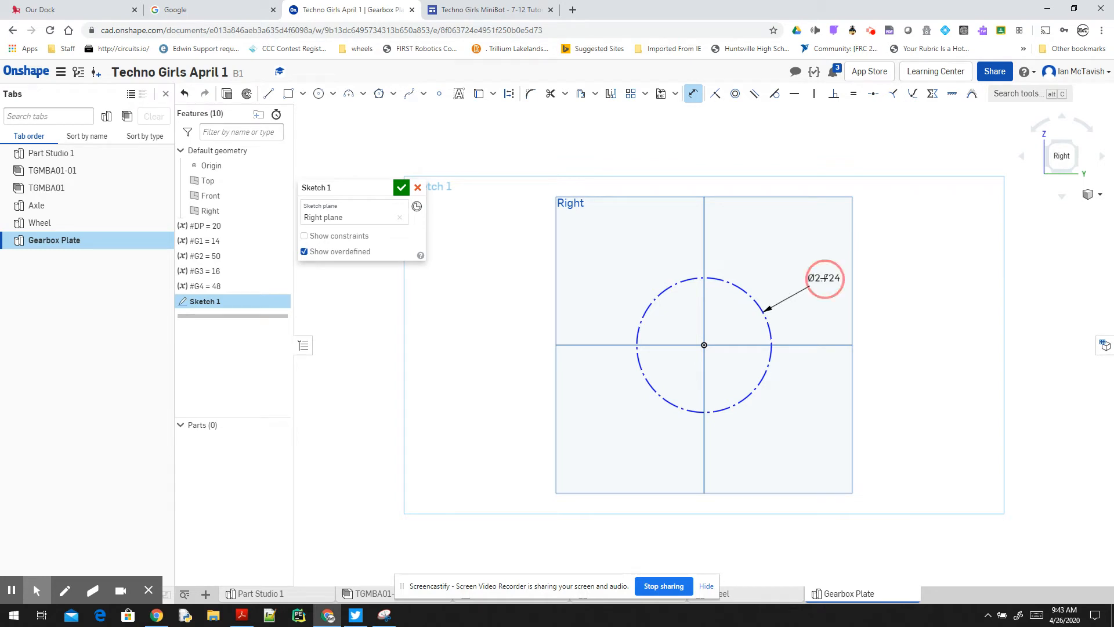
{"action": "left_click", "coordinate": [824, 278]}
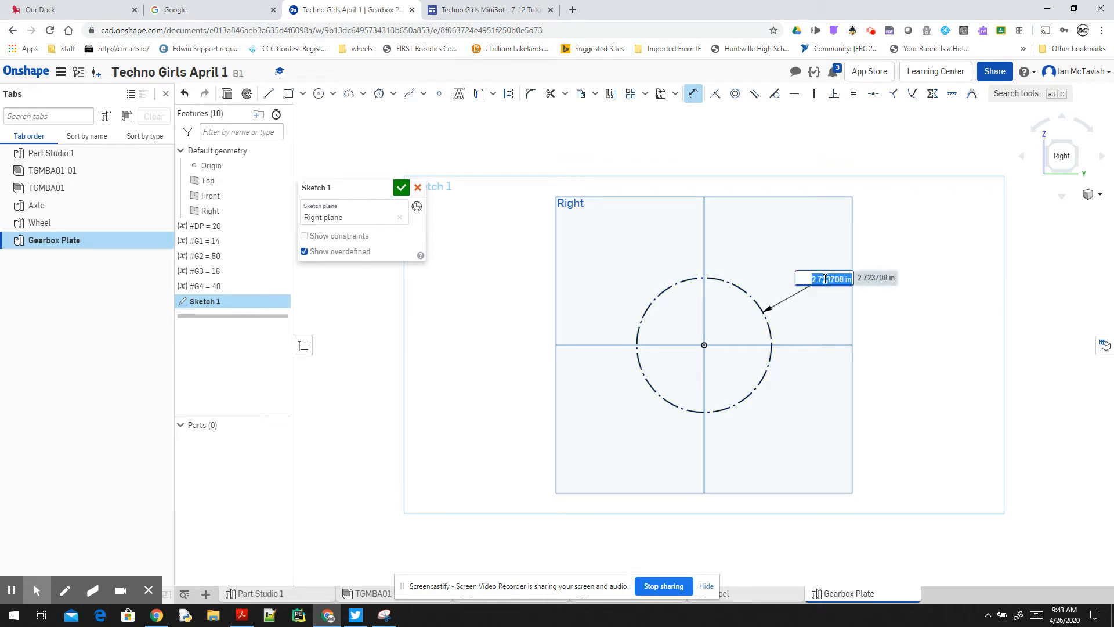
{"action": "type", "text": "#G"}
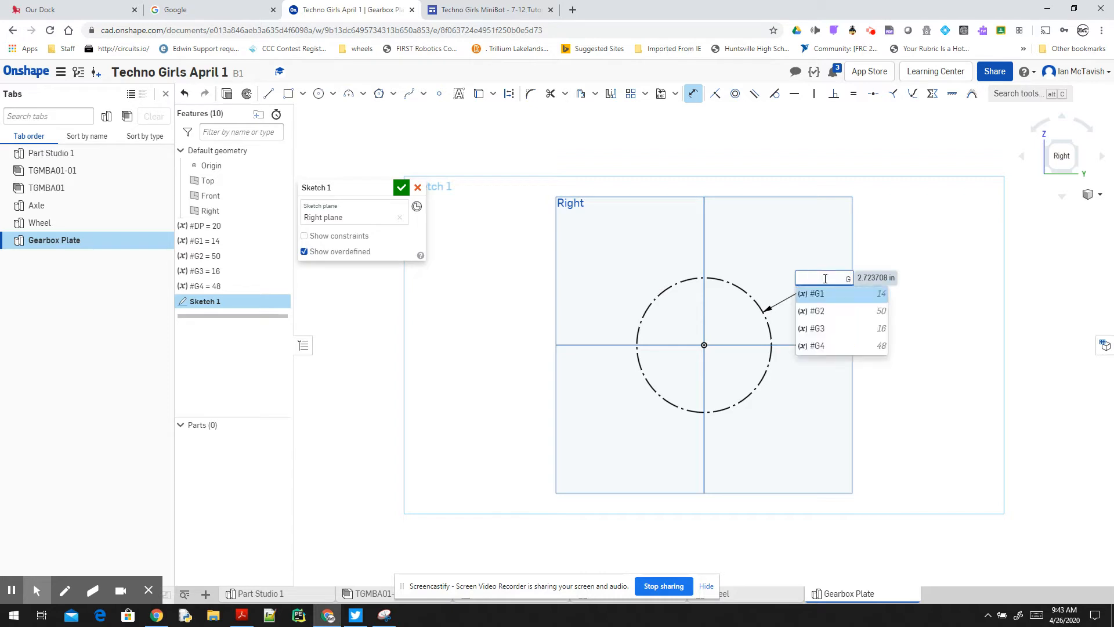
{"action": "key", "text": "Return"}
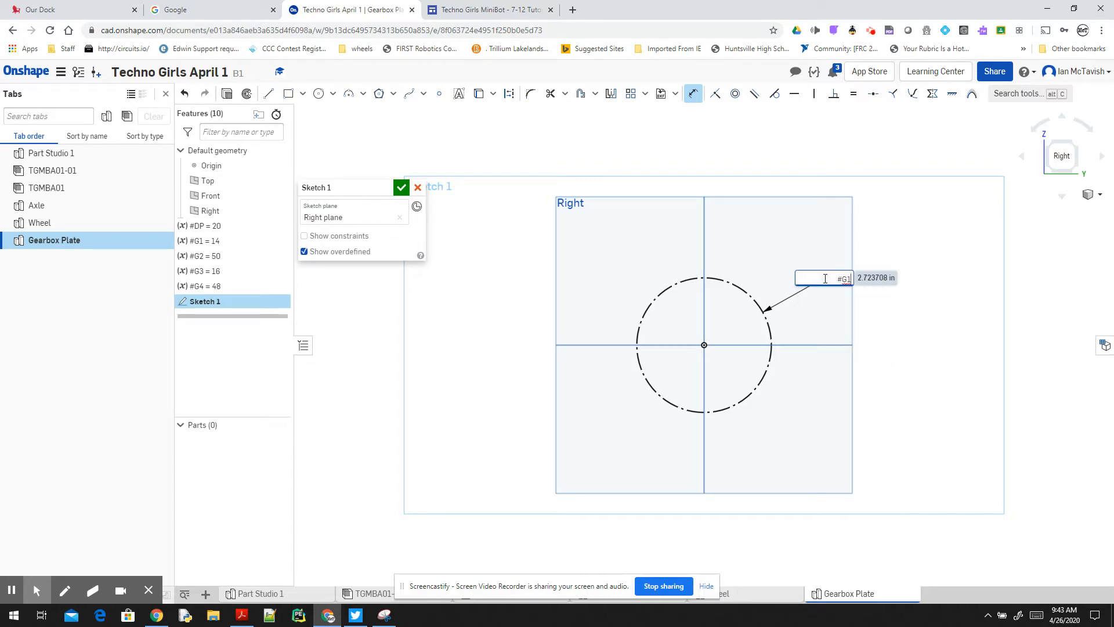
{"action": "type", "text": "/D"}
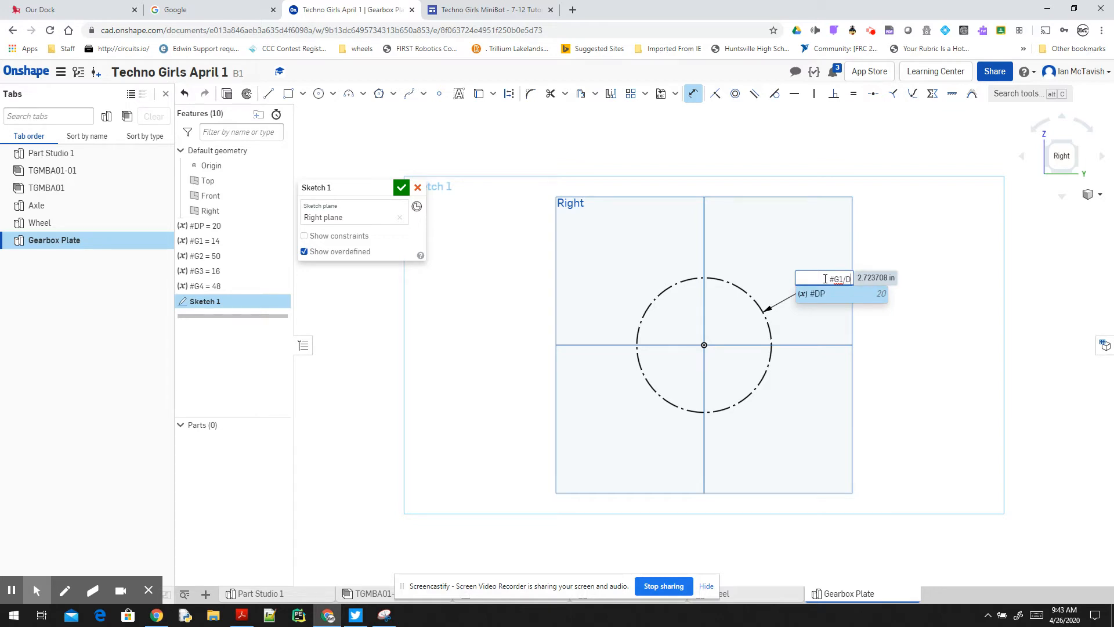
{"action": "key", "text": "Return"}
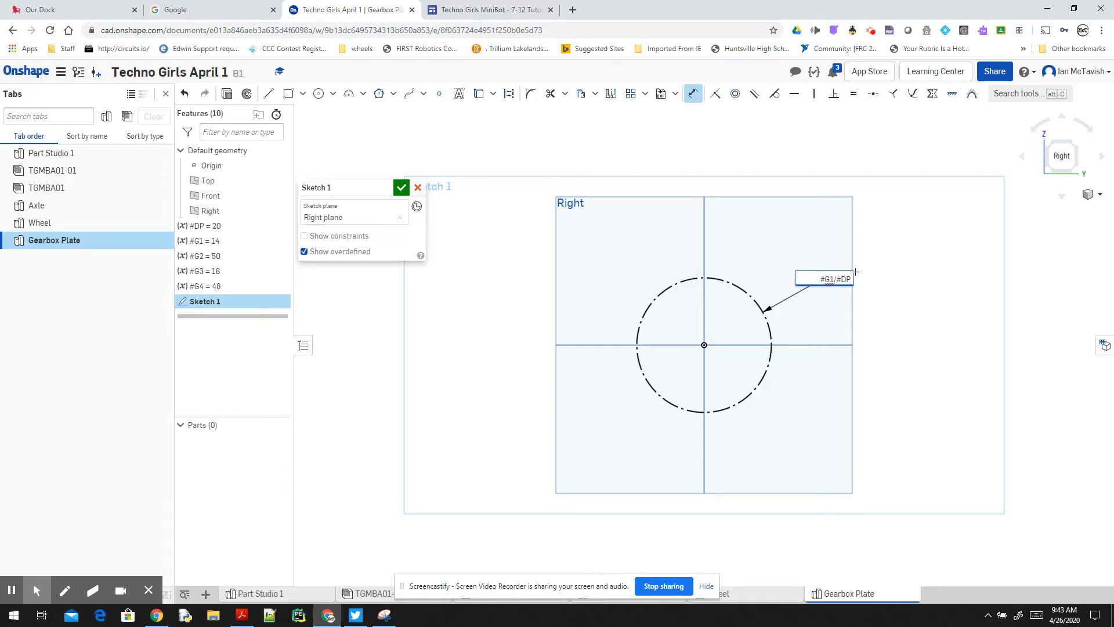
{"action": "key", "text": "Return"}
{"action": "scroll", "coordinate": [691, 339], "scroll_direction": "up", "scroll_amount": 5}
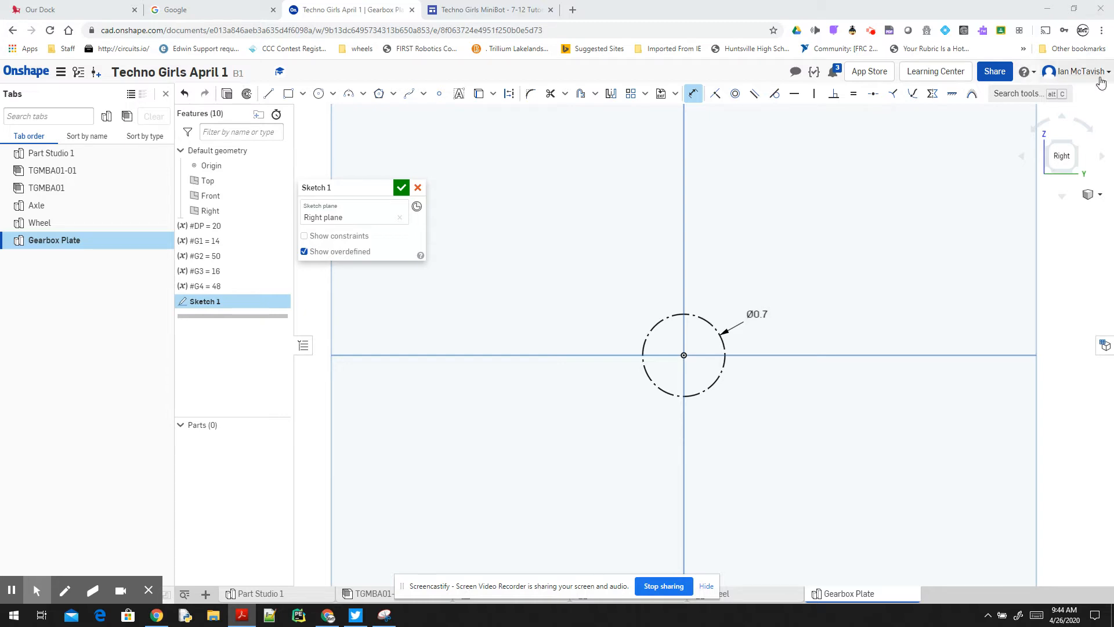
Sketch a second construction circle about 2.24 in in diameter, up and left of the origin circle and tangent to it.
{"action": "left_click", "coordinate": [320, 94]}
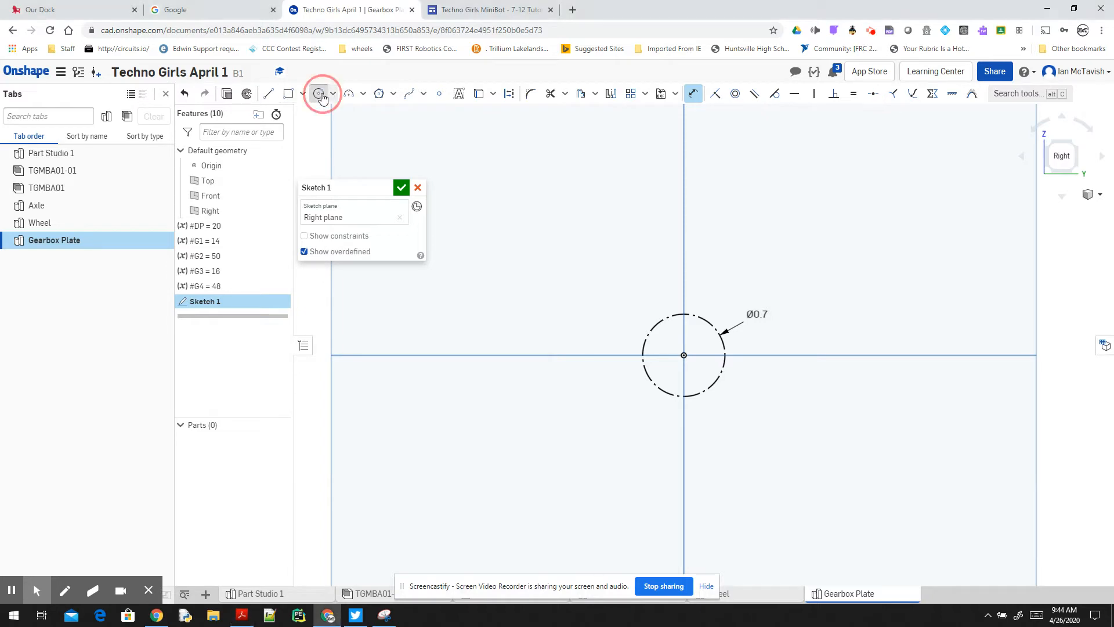
{"action": "left_click", "coordinate": [509, 93]}
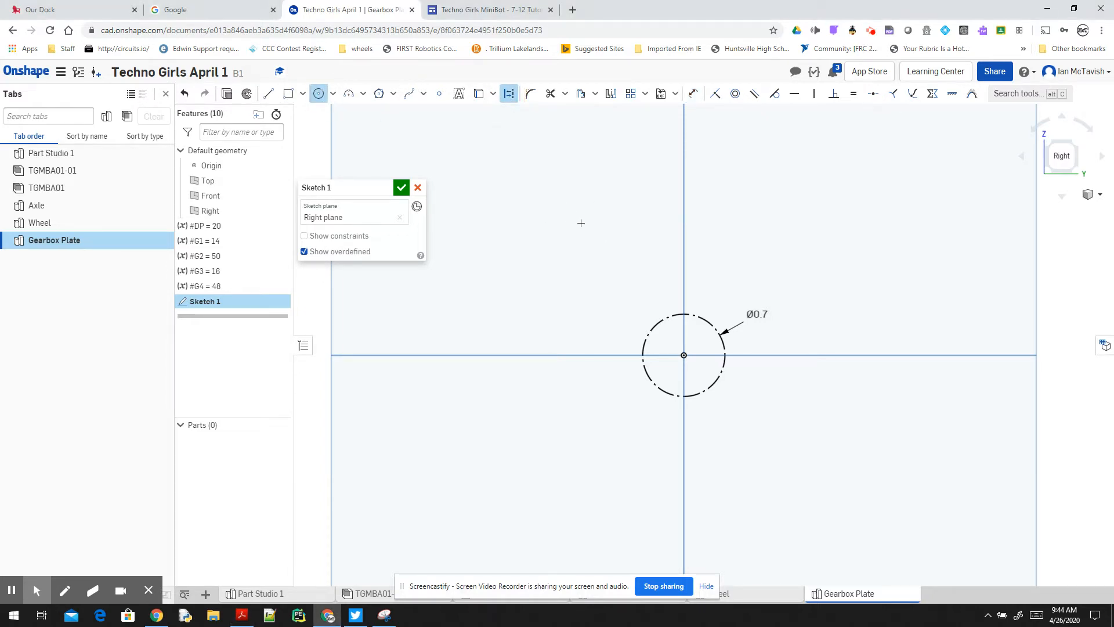
{"action": "left_click", "coordinate": [560, 235]}
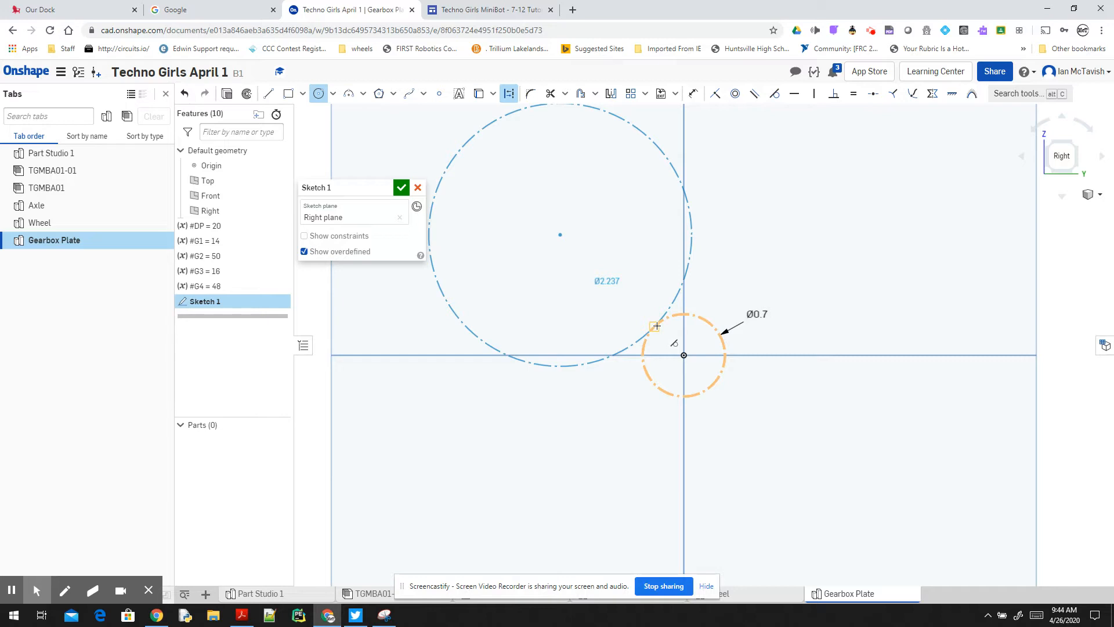
{"action": "left_click", "coordinate": [656, 326]}
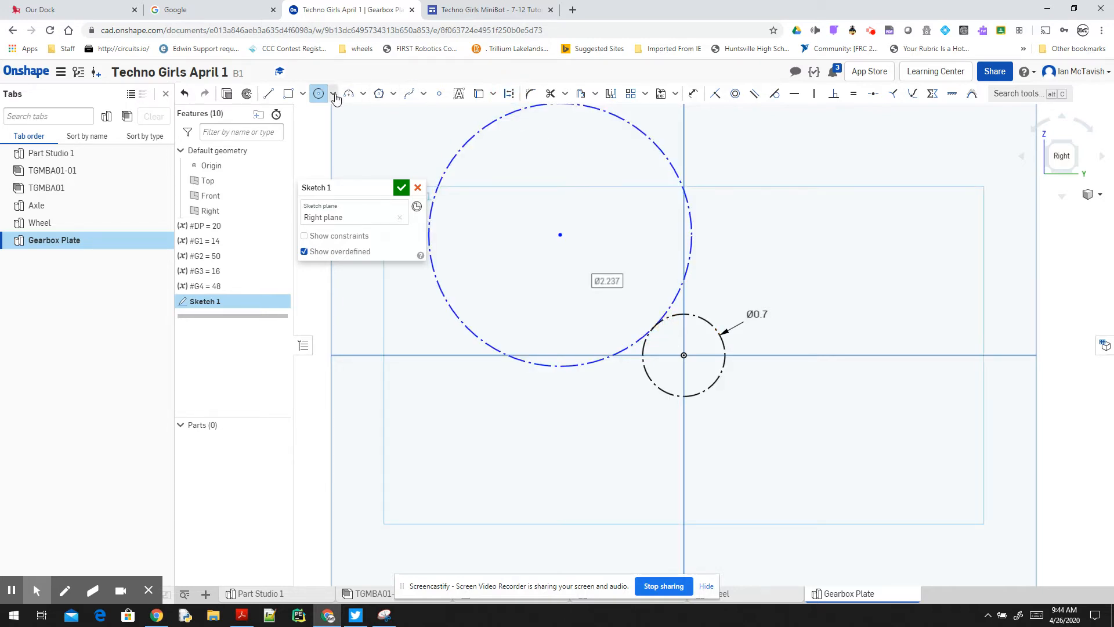
{"action": "left_click", "coordinate": [319, 93]}
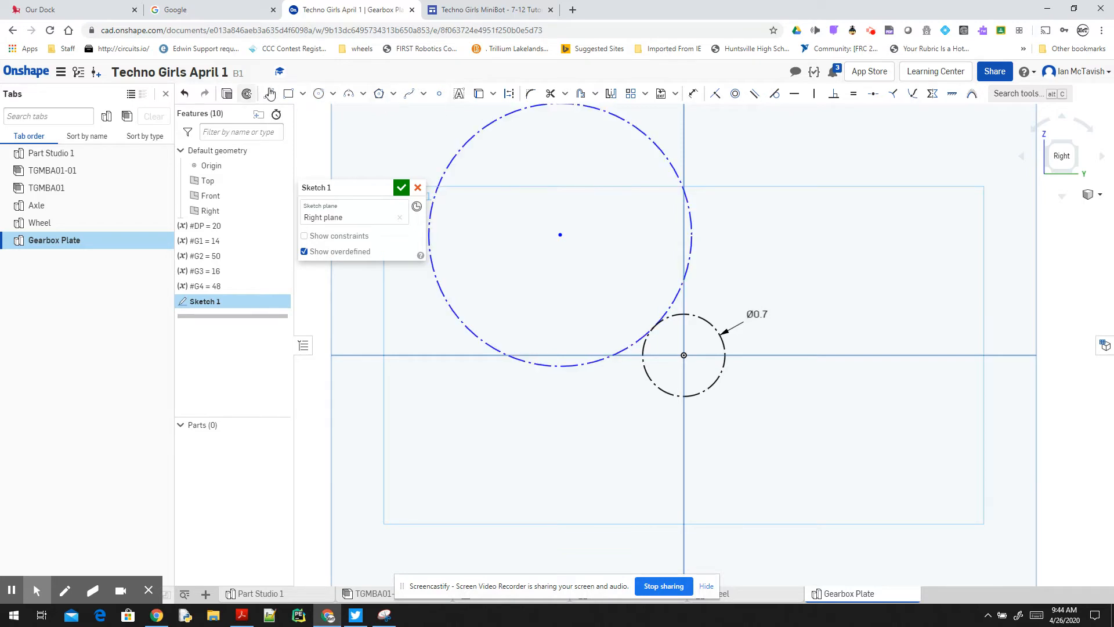
Move the larger circle around the origin circle to check that the two stay tangent.
{"action": "left_click", "coordinate": [482, 129]}
{"action": "left_click_drag", "start_coordinate": [460, 167], "coordinate": [773, 152]}
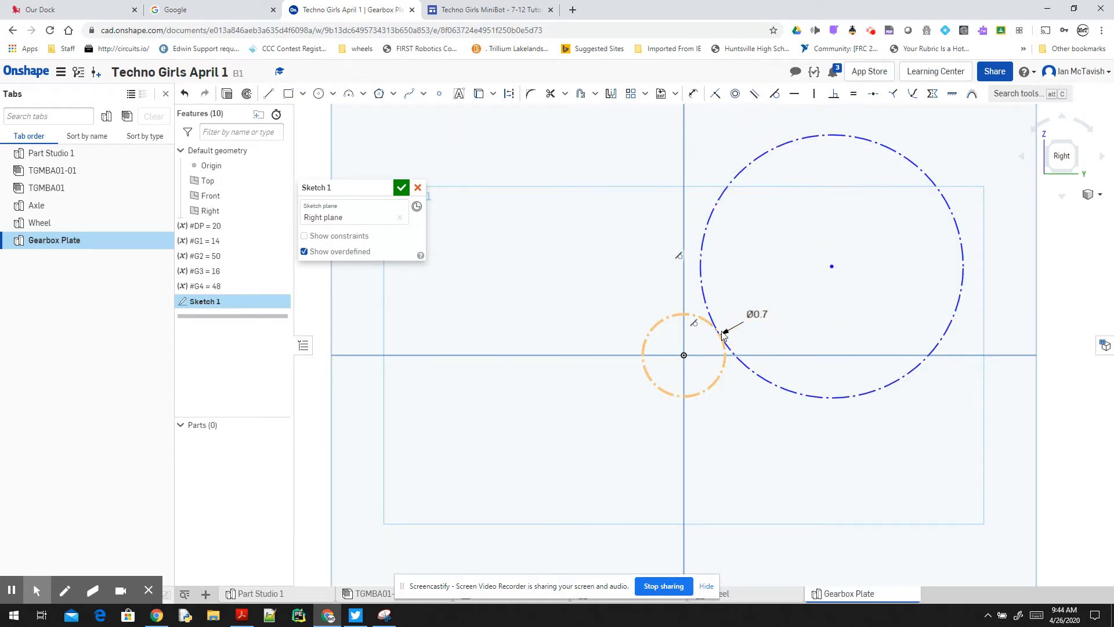
{"action": "left_click", "coordinate": [719, 198]}
{"action": "left_click_drag", "start_coordinate": [660, 208], "coordinate": [487, 269]}
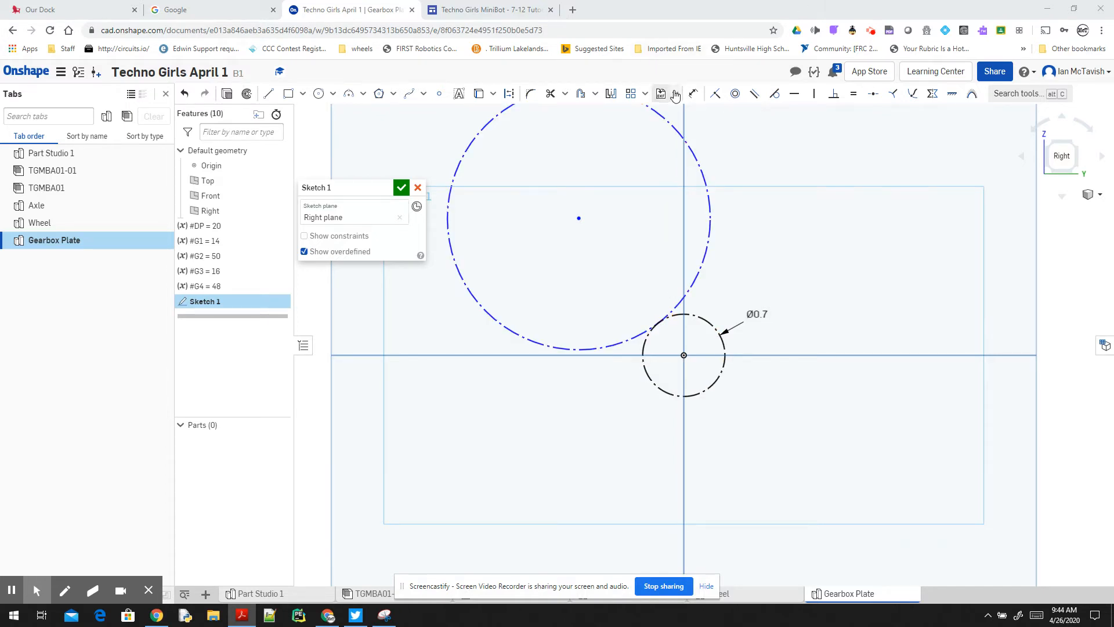
Dimension the larger circle's diameter with the expression #G2/#DP.
{"action": "left_click", "coordinate": [693, 94]}
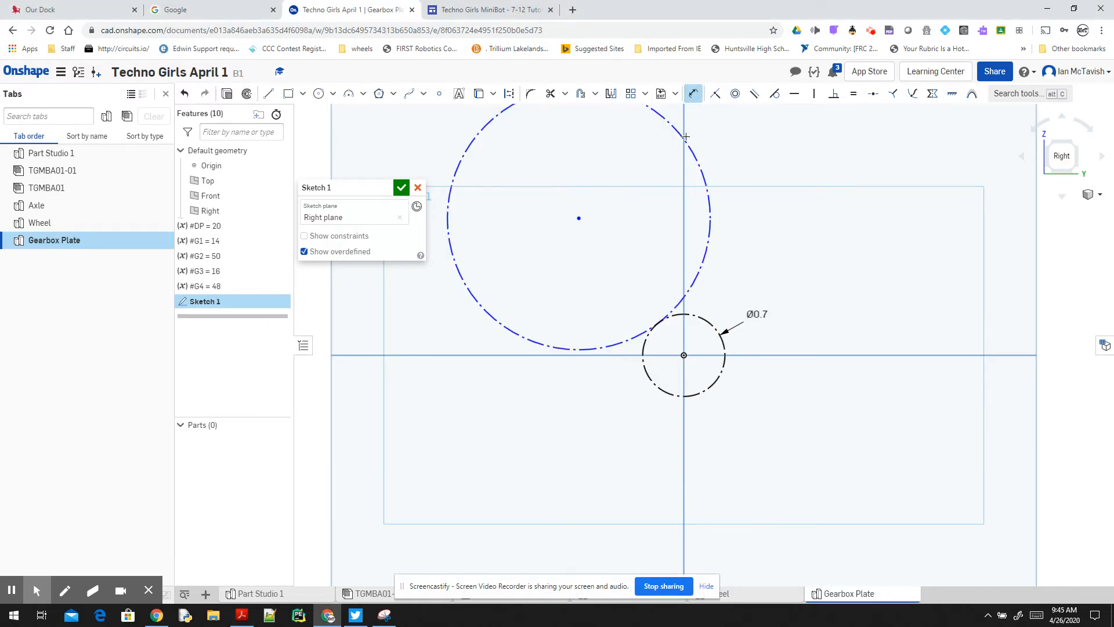
{"action": "left_click", "coordinate": [686, 136]}
{"action": "left_click", "coordinate": [741, 141]}
{"action": "double_click", "coordinate": [742, 142]}
{"action": "type", "text": "#G"}
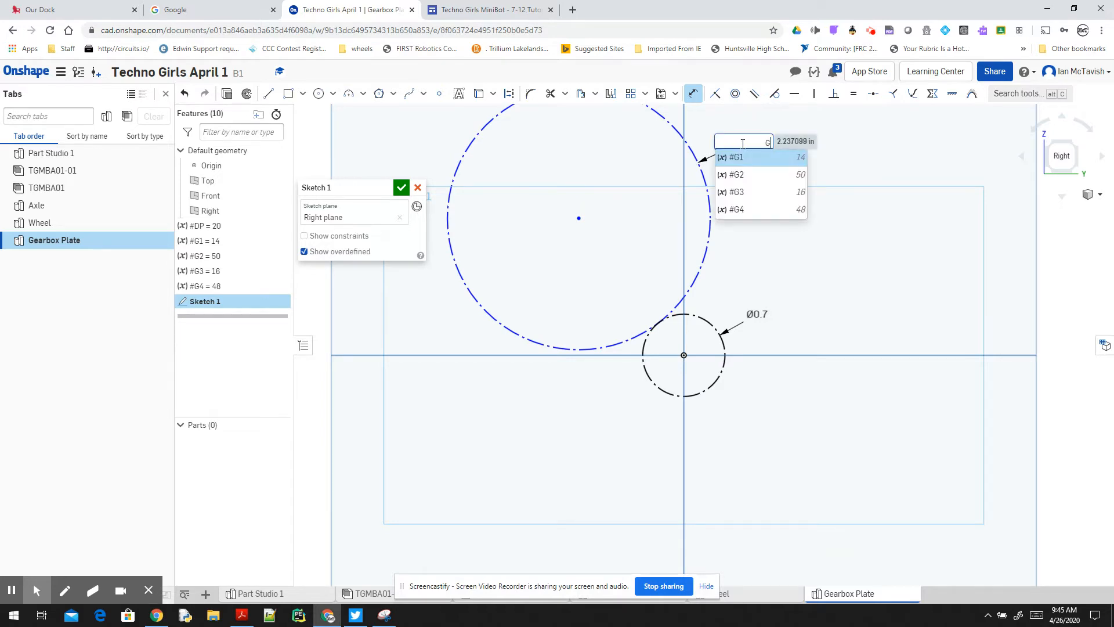
{"action": "key", "text": "Down"}
{"action": "key", "text": "Return"}
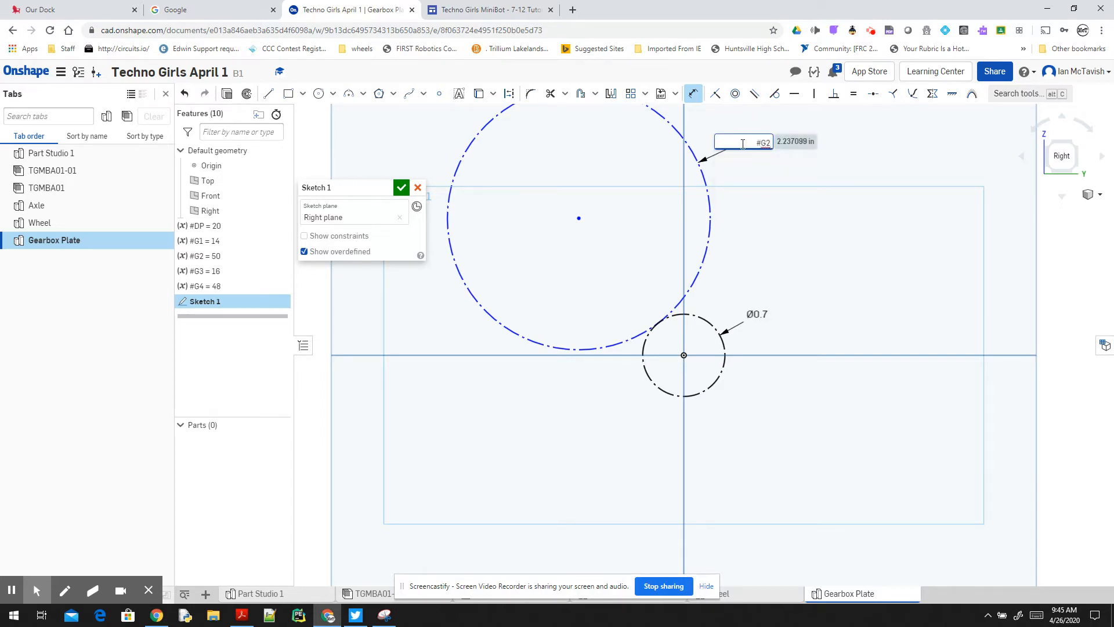
{"action": "type", "text": "/#DP"}
{"action": "key", "text": "Return"}
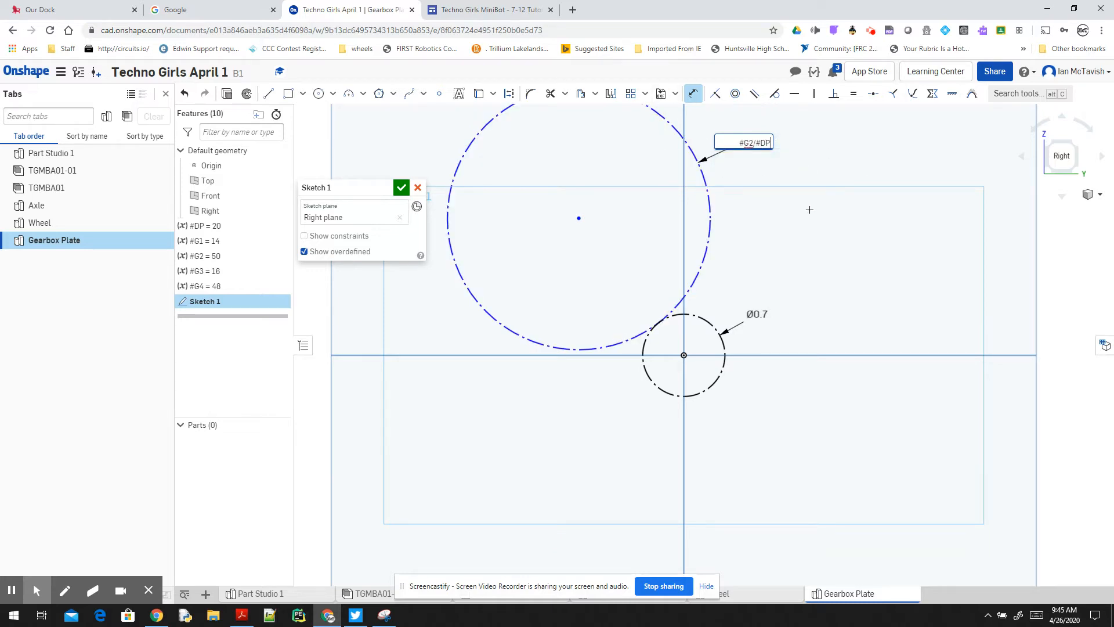
{"action": "key", "text": "Return"}
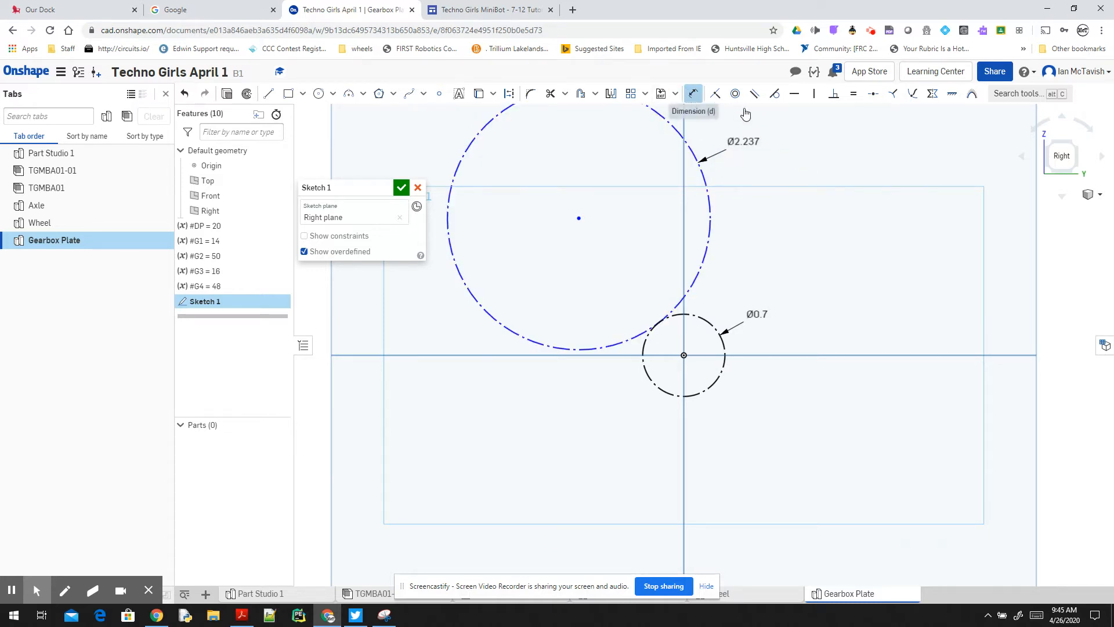
{"action": "left_click", "coordinate": [696, 93]}
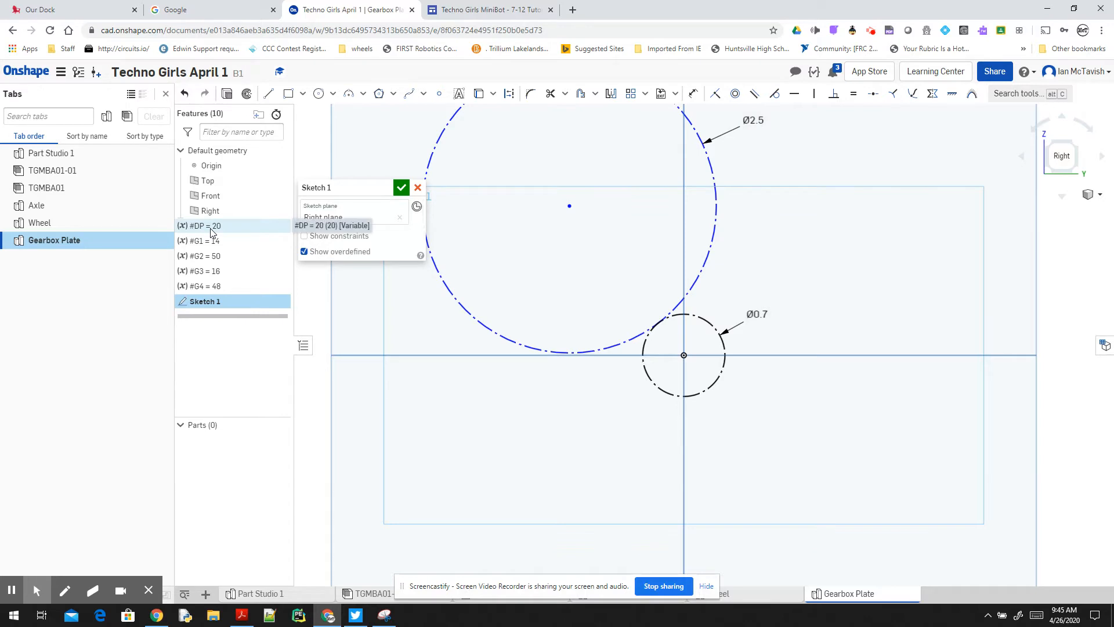
Set variable G2 to 12 and check the resized circle in Sketch 1.
{"action": "left_click", "coordinate": [219, 257]}
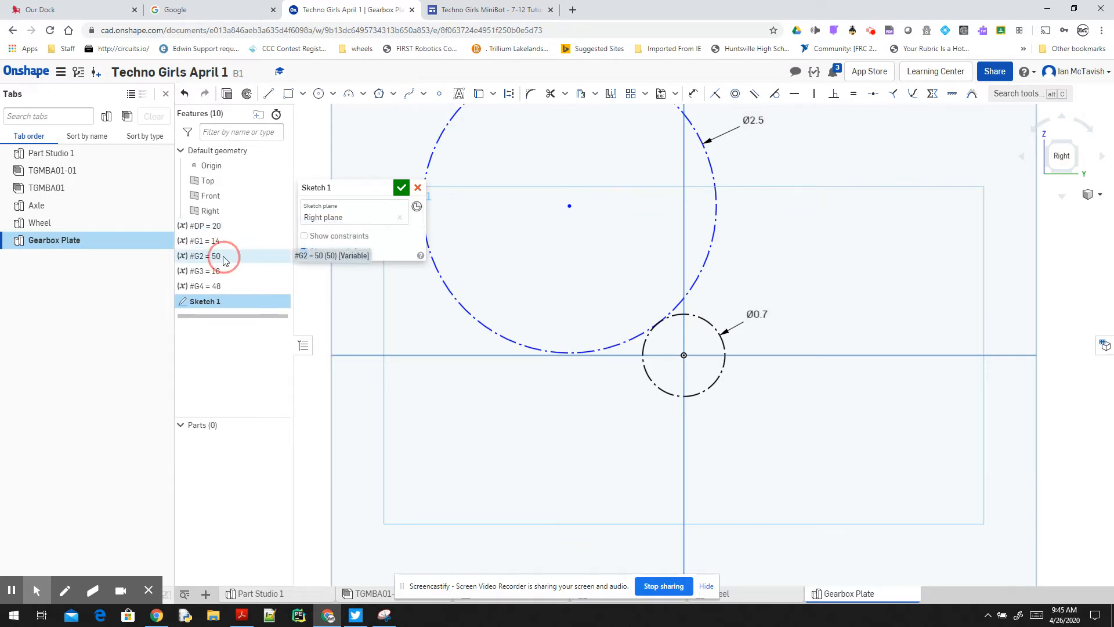
{"action": "double_click", "coordinate": [223, 259]}
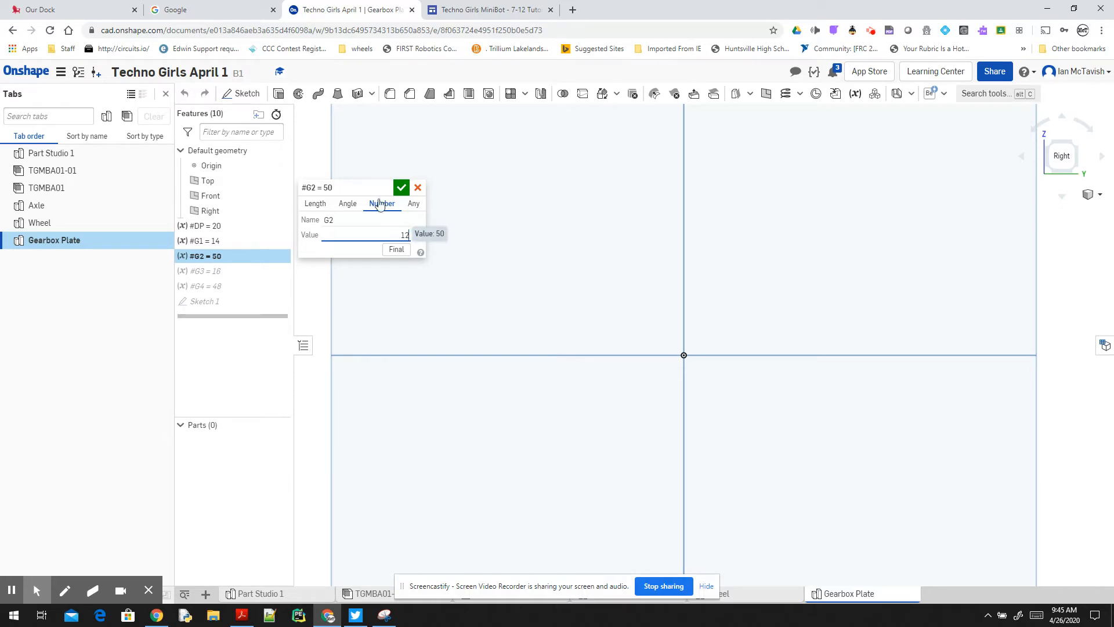
{"action": "left_click", "coordinate": [401, 189]}
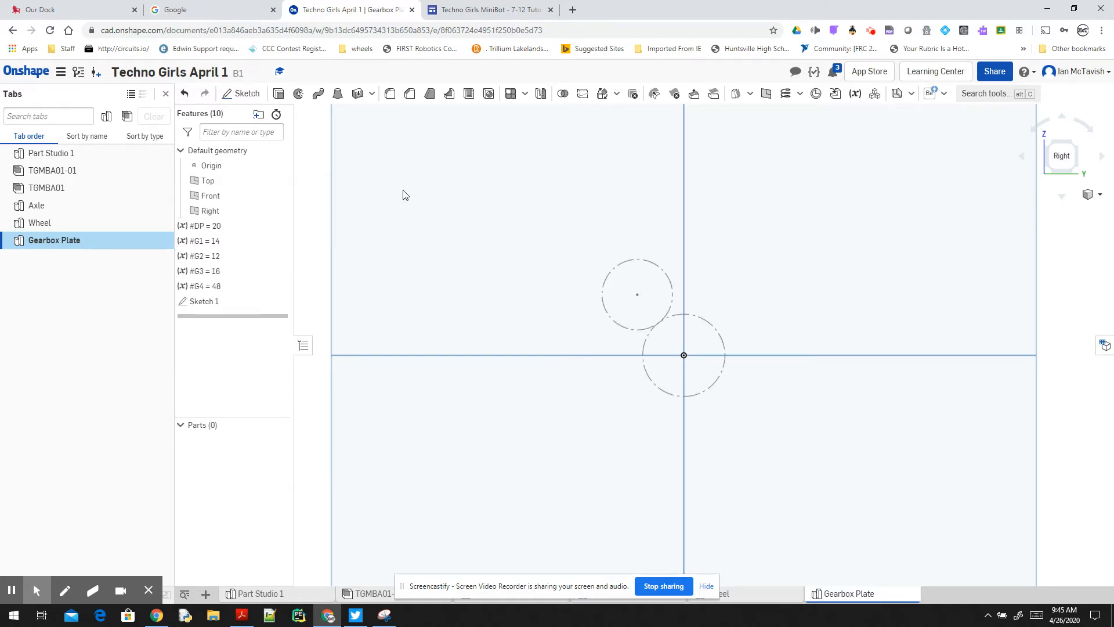
{"action": "left_click", "coordinate": [224, 301]}
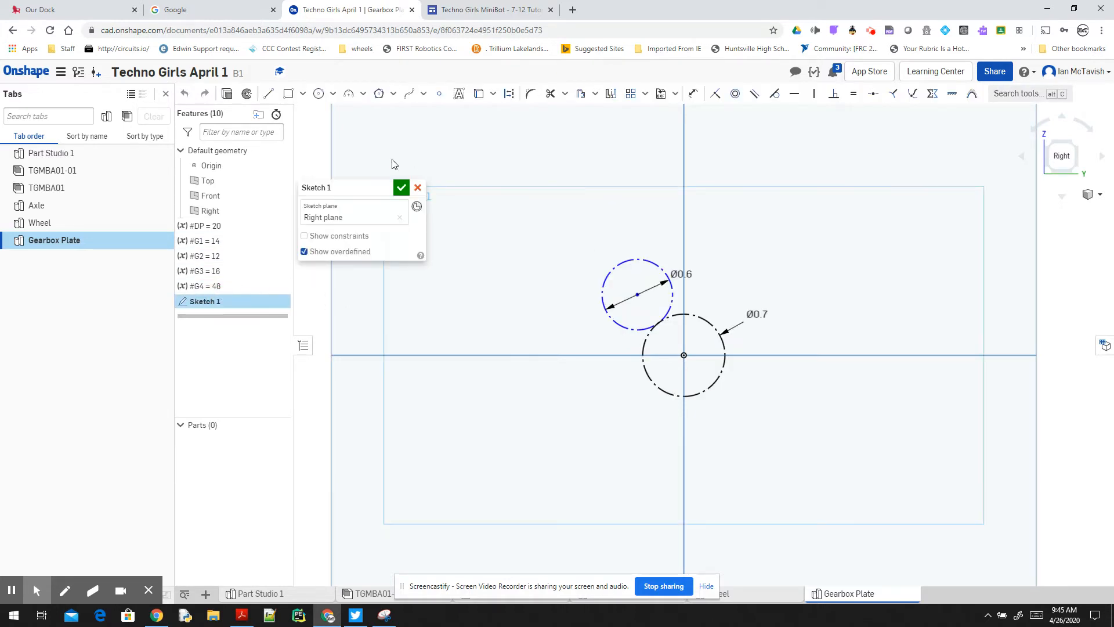
{"action": "left_click", "coordinate": [400, 187]}
Set variable G2 to 50 and reopen Sketch 1 for editing.
{"action": "double_click", "coordinate": [220, 258]}
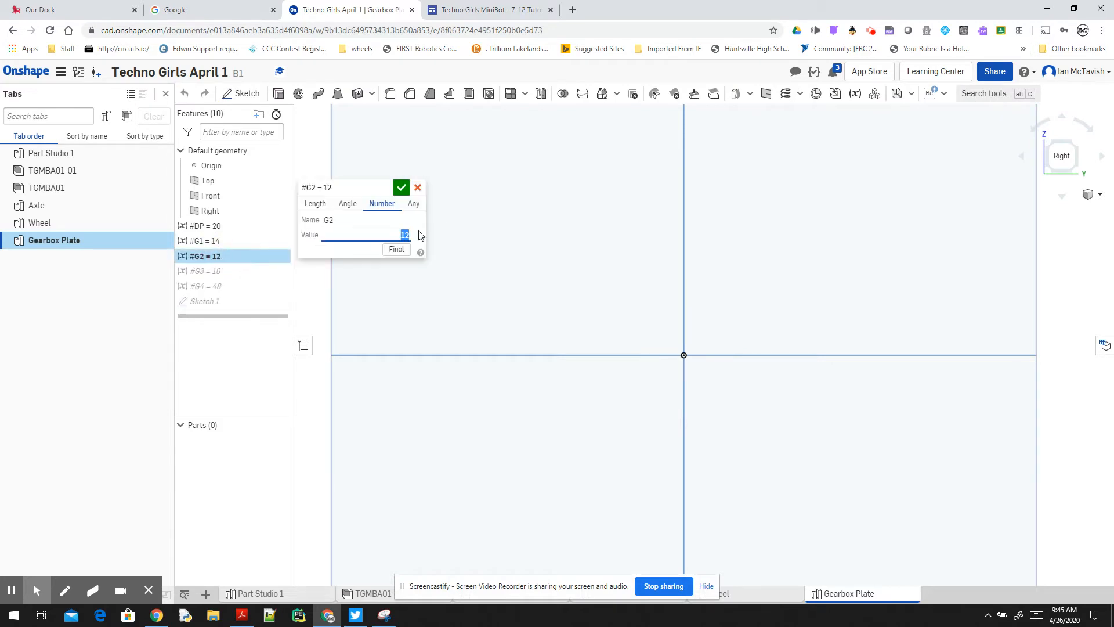
{"action": "left_click", "coordinate": [402, 188]}
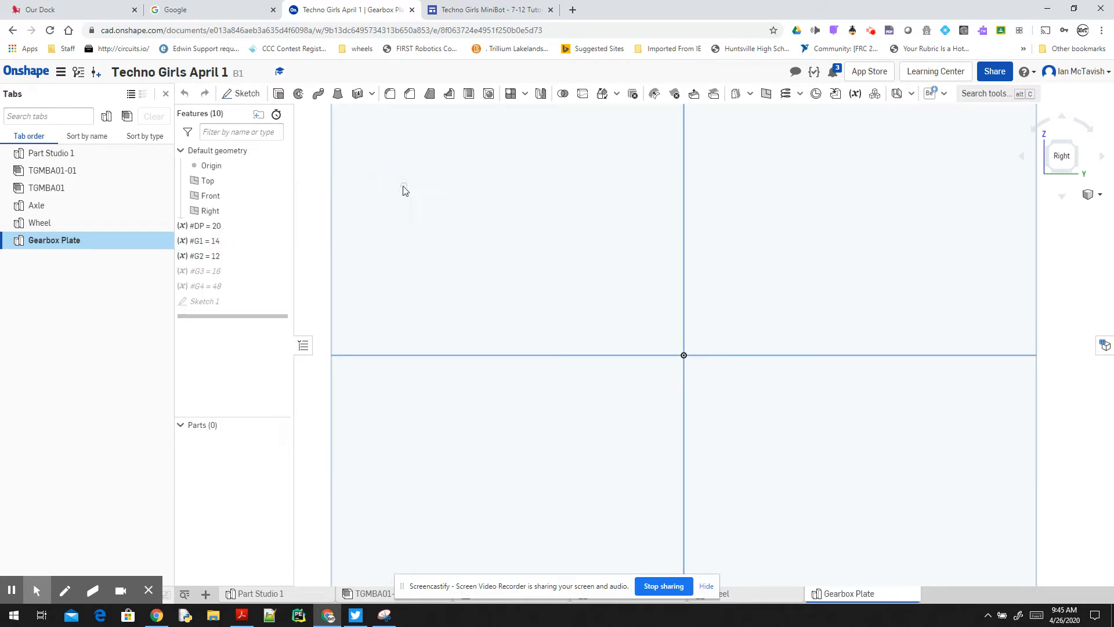
{"action": "left_click", "coordinate": [206, 301]}
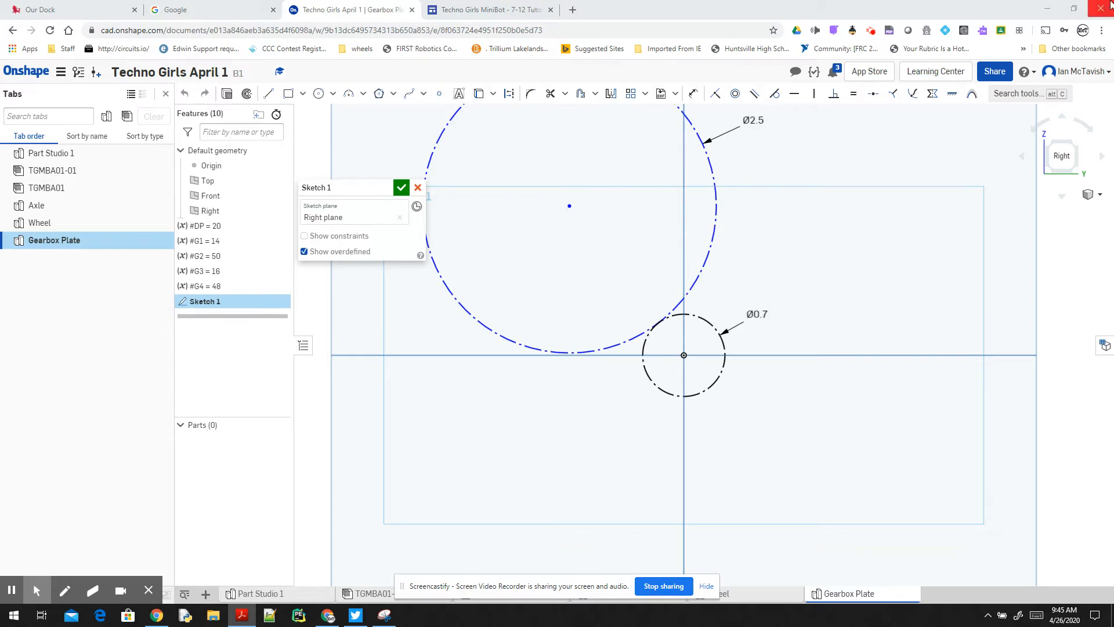
Switch to the Techno Girls MiniBot 7-12 Tutorials page.
{"action": "left_click", "coordinate": [490, 10]}
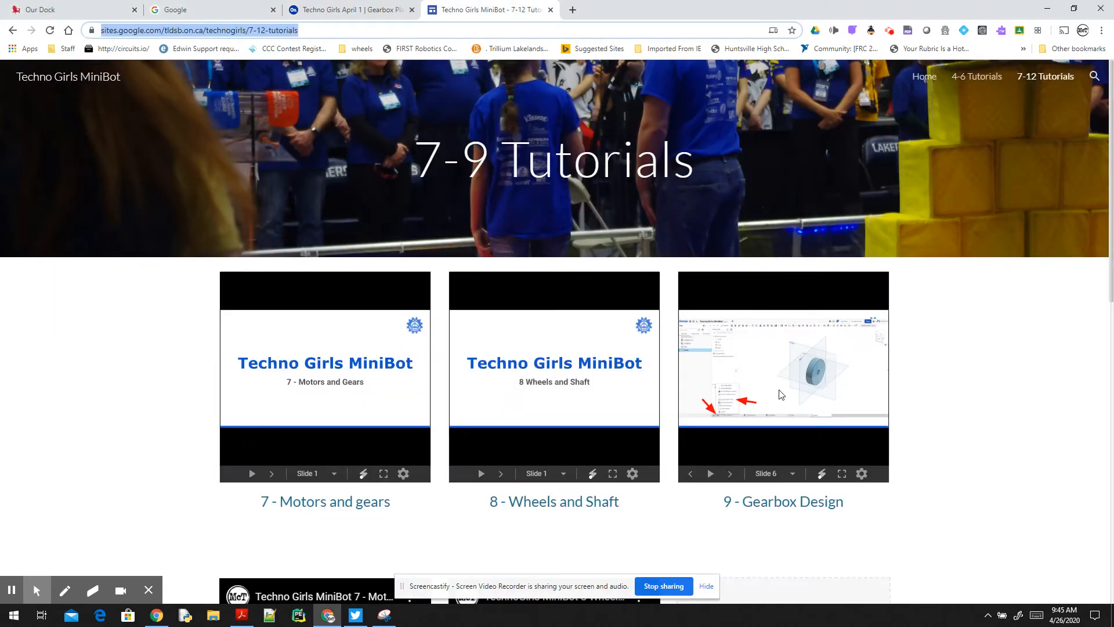
Read through the 9 - Gearbox Design slides full screen, up to the Pinion Gear slide's hole size.
{"action": "left_click", "coordinate": [842, 473]}
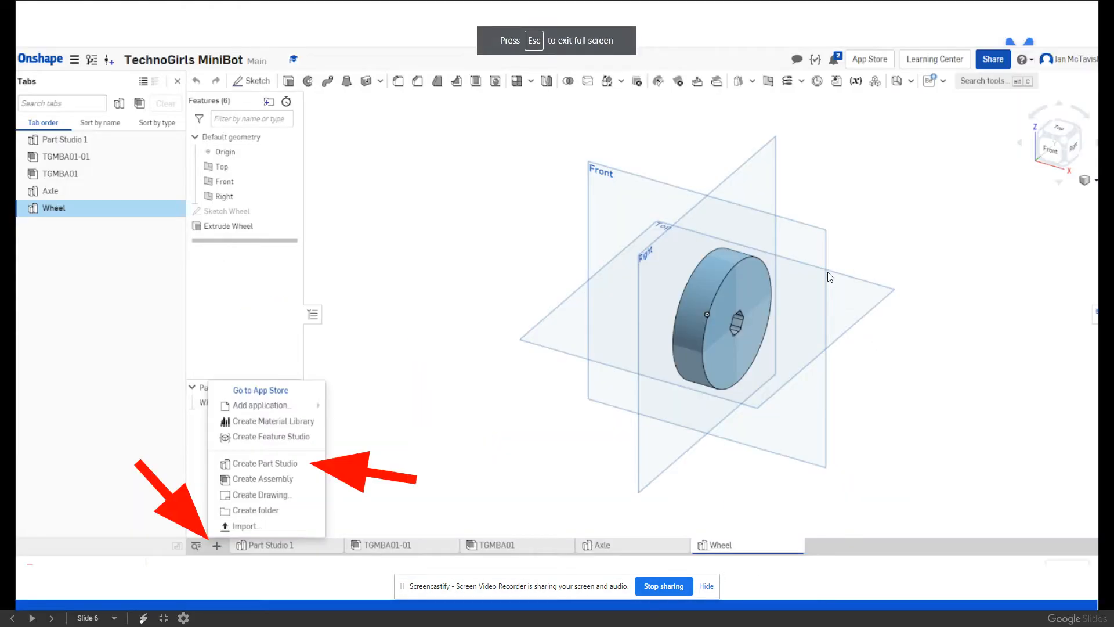
{"action": "key", "text": "Right"}
{"action": "key", "text": "Right"}
{"action": "key", "text": "Right"}
{"action": "key", "text": "Right"}
{"action": "key", "text": "Right"}
{"action": "key", "text": "Right"}
{"action": "key", "text": "Right"}
{"action": "key", "text": "Right"}
{"action": "key", "text": "Right"}
{"action": "key", "text": "Right"}
{"action": "key", "text": "Right"}
{"action": "key", "text": "Right"}
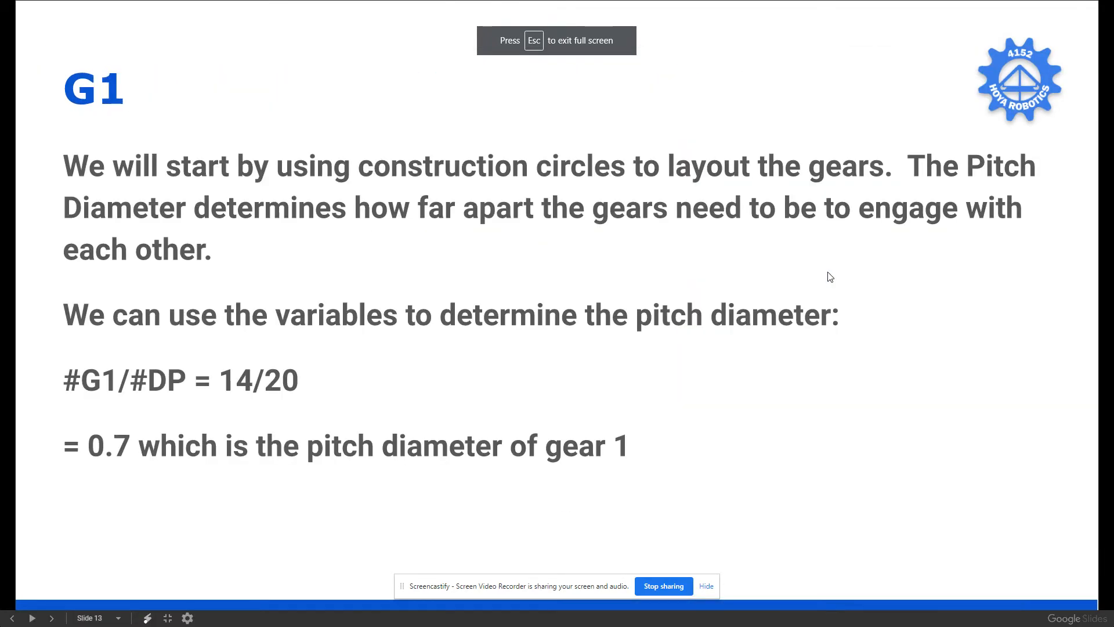
{"action": "key", "text": "Right"}
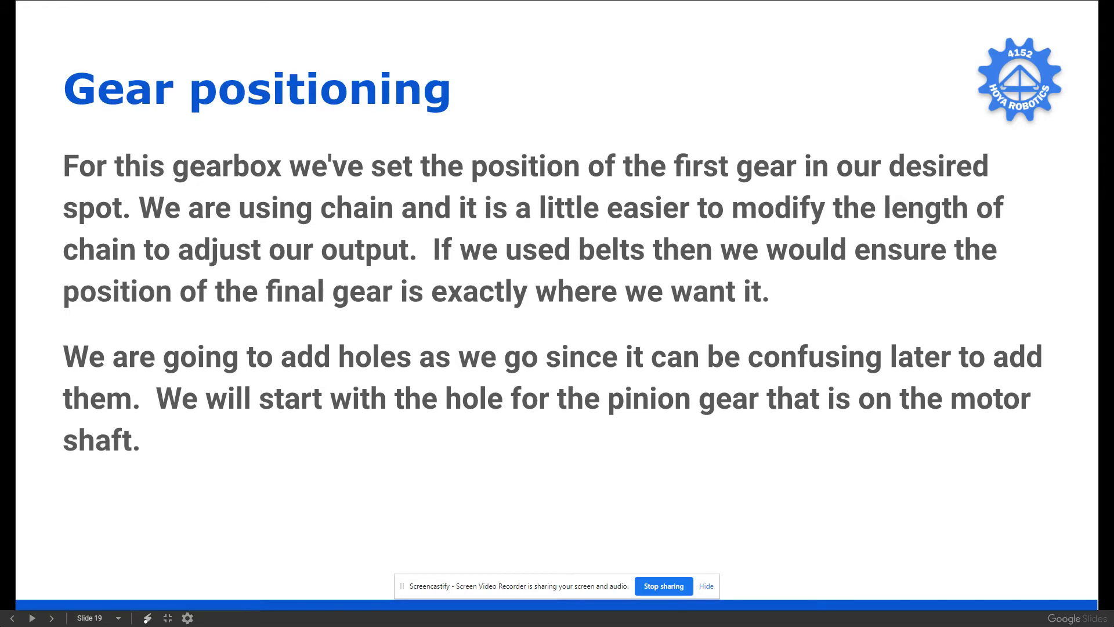
{"action": "key", "text": "Right"}
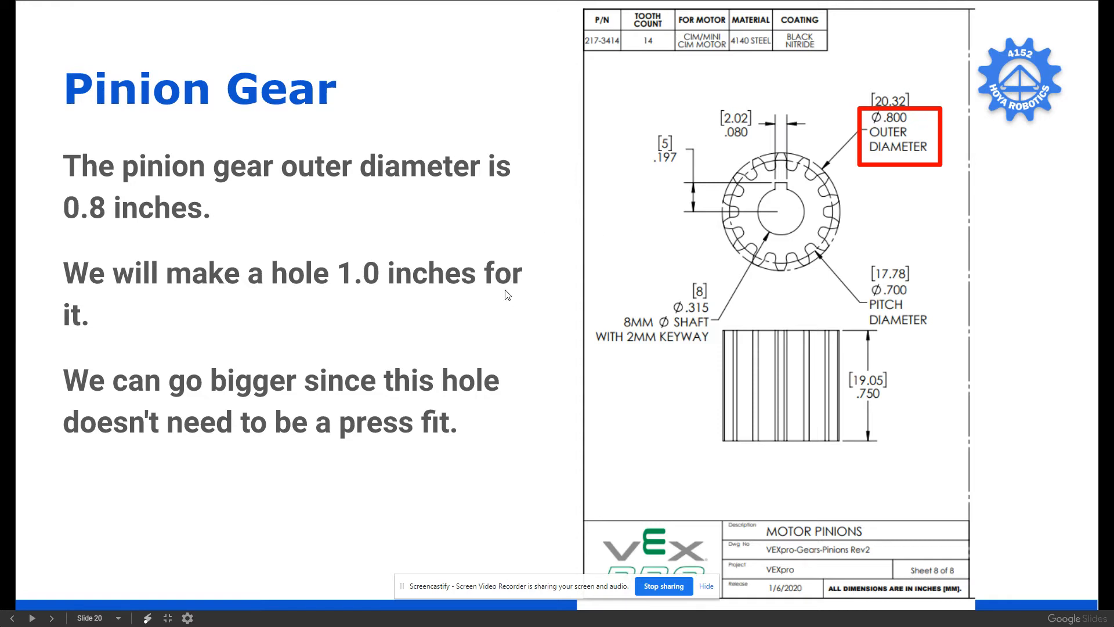
Return to Onshape and draw a solid circle 1 inch in diameter centred on the origin as the pinion gear hole.
{"action": "key", "text": "Escape"}
{"action": "left_click", "coordinate": [366, 12]}
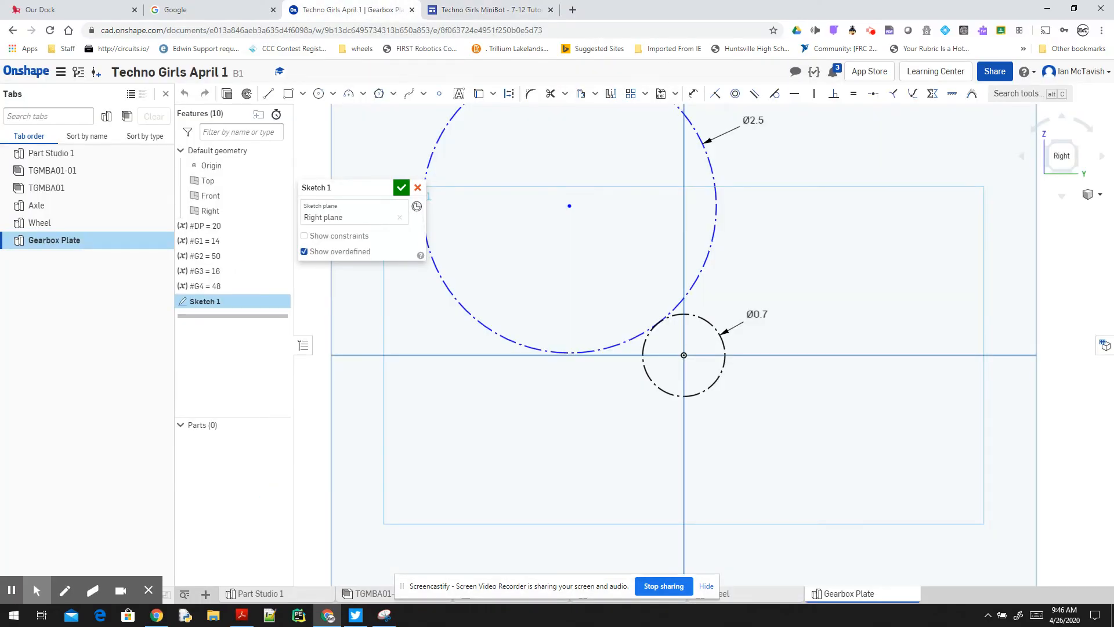
{"action": "key", "text": "alt+Tab"}
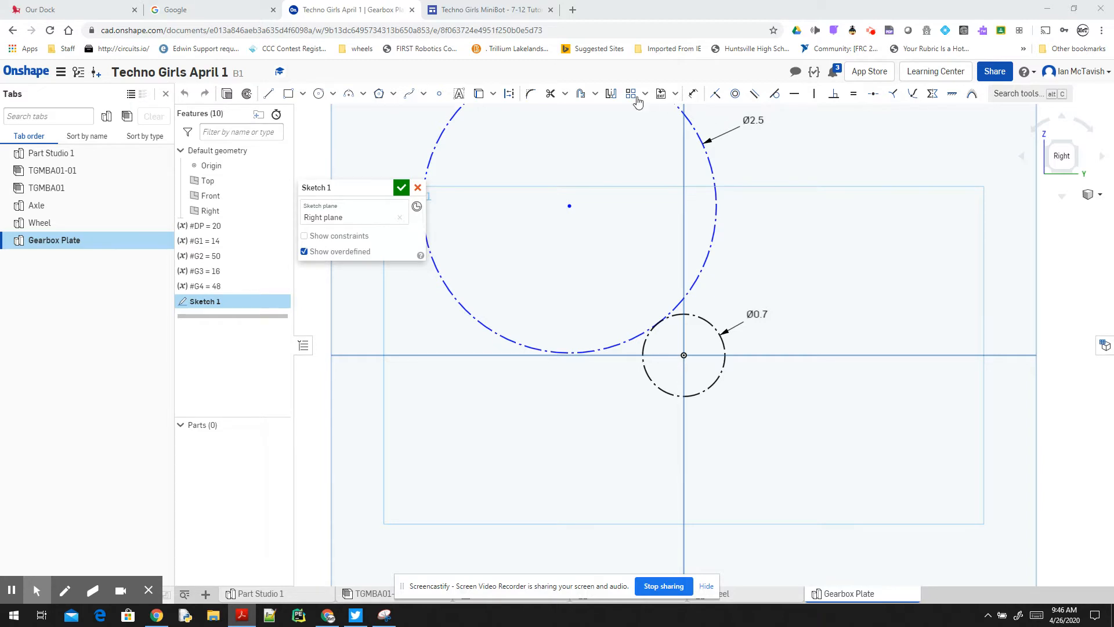
{"action": "left_click", "coordinate": [318, 95]}
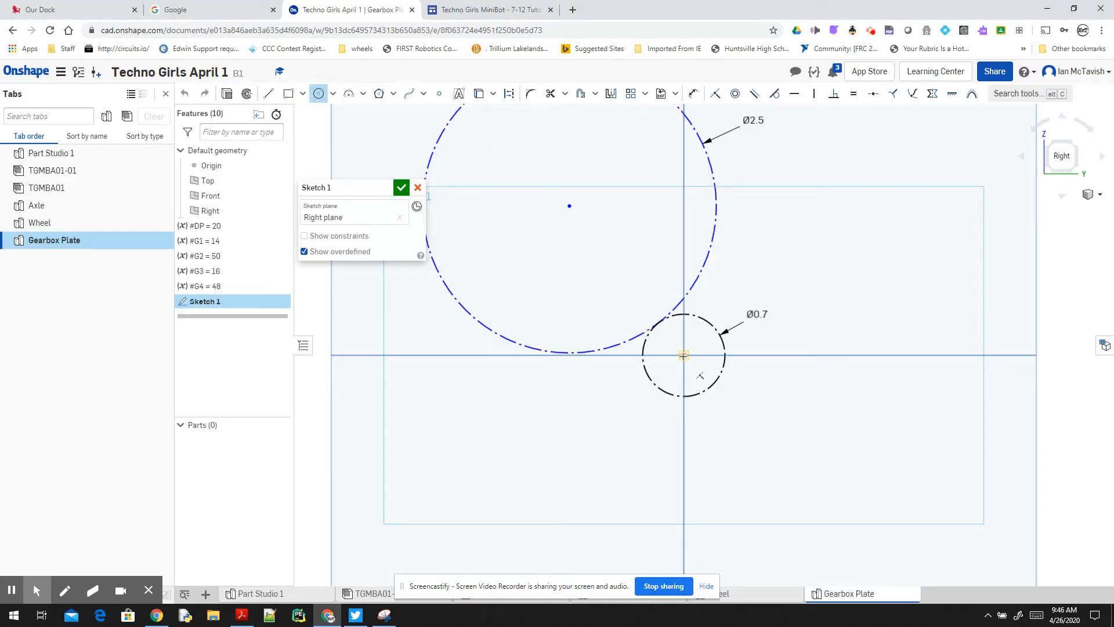
{"action": "left_click", "coordinate": [684, 354]}
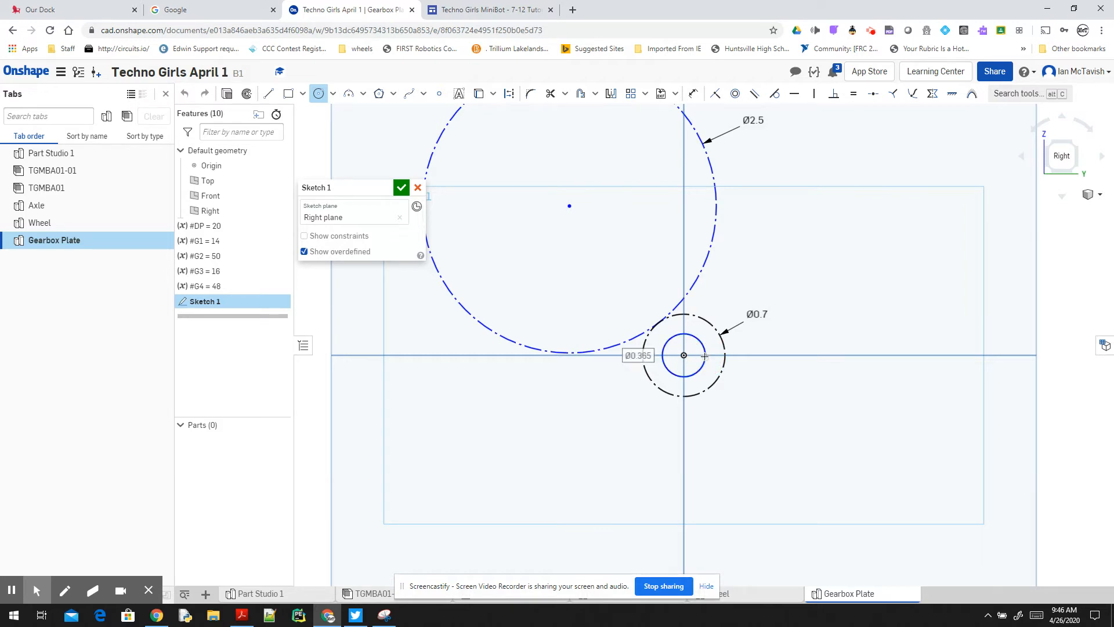
{"action": "left_click", "coordinate": [705, 356]}
{"action": "type", "text": "1"}
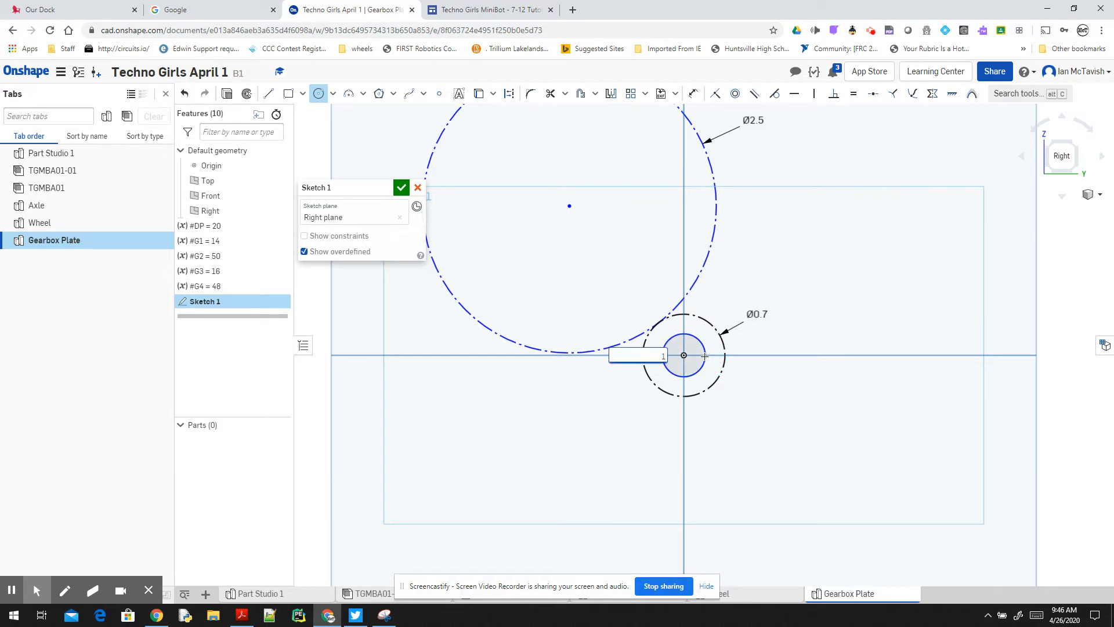
{"action": "key", "text": "Return"}
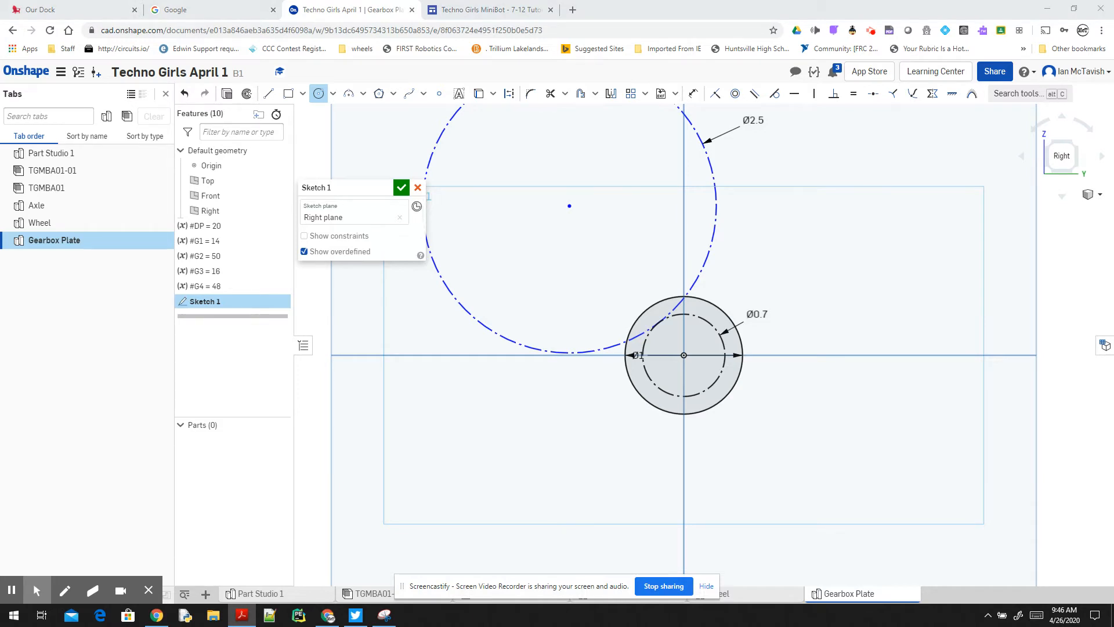
Review the Mounting holes slide of the Gearbox Design deck for the hole layout, and return to the Onshape sketch.
{"action": "left_click", "coordinate": [458, 10]}
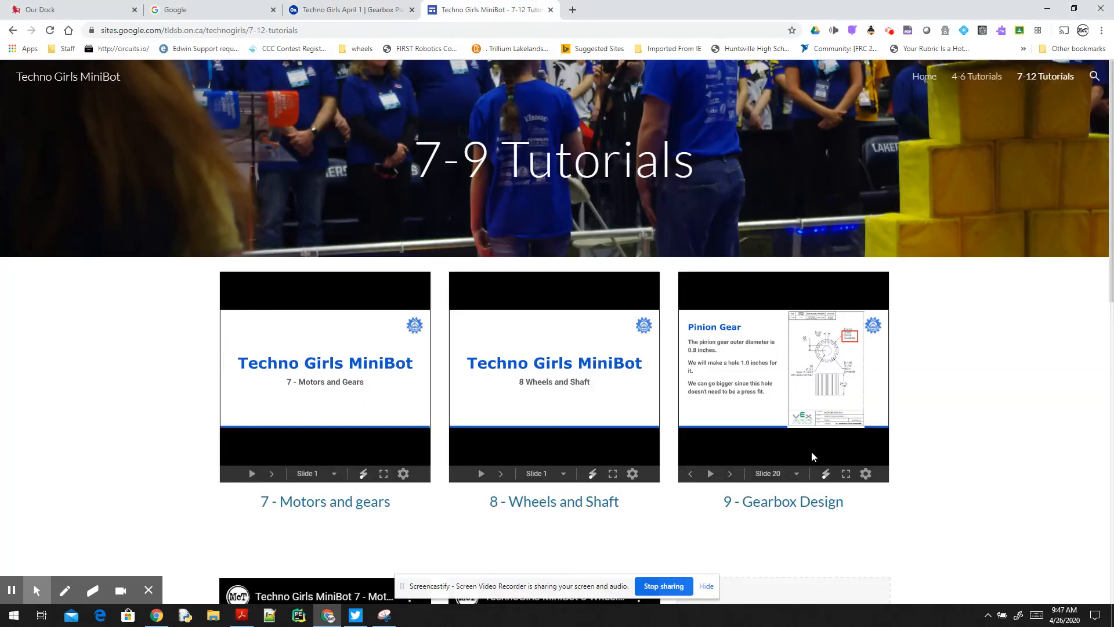
{"action": "left_click", "coordinate": [846, 473]}
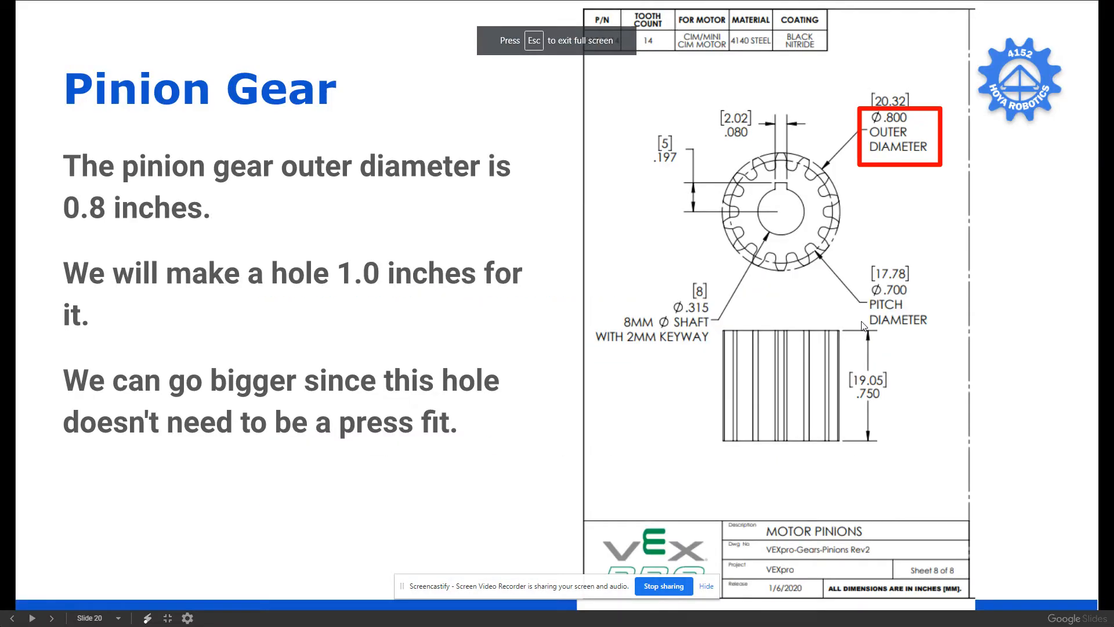
{"action": "key", "text": "Right"}
{"action": "key", "text": "Right"}
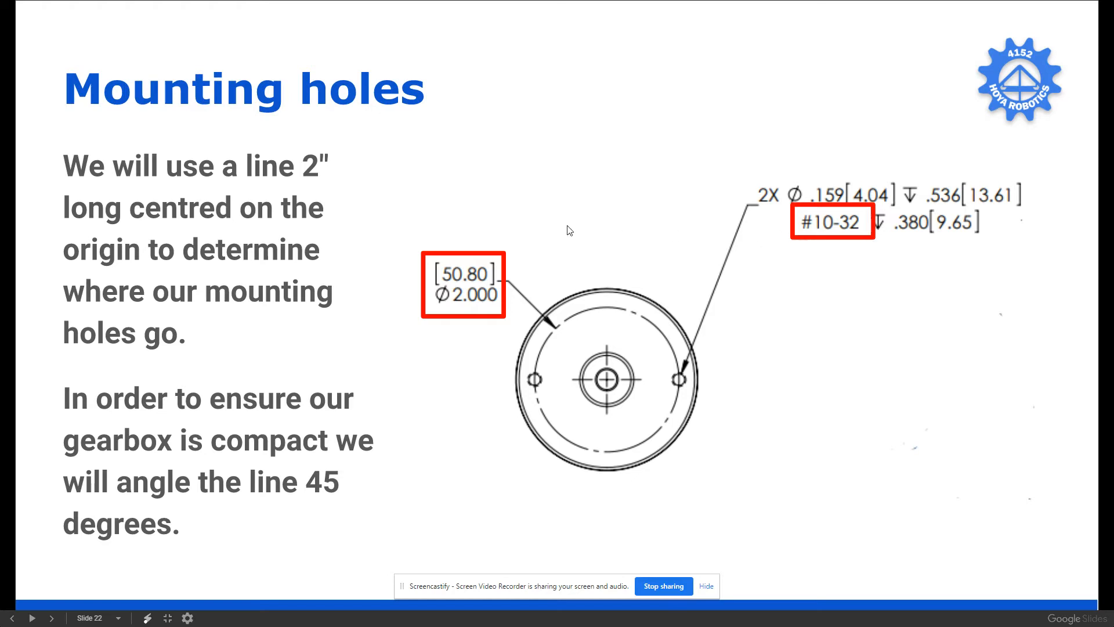
{"action": "key", "text": "Escape"}
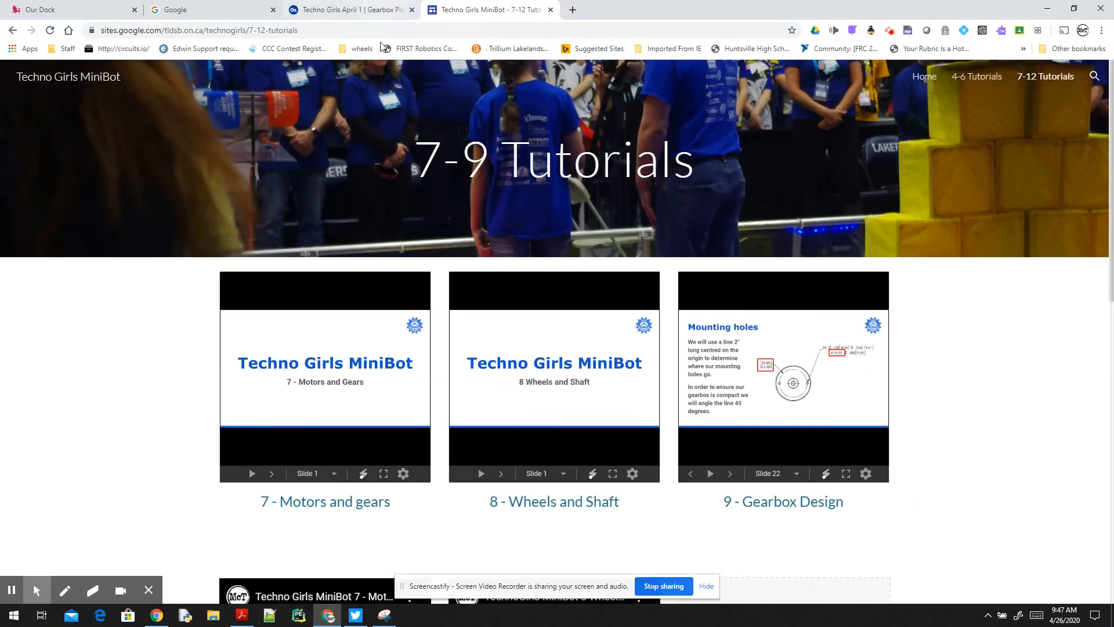
{"action": "key", "text": "alt+Tab"}
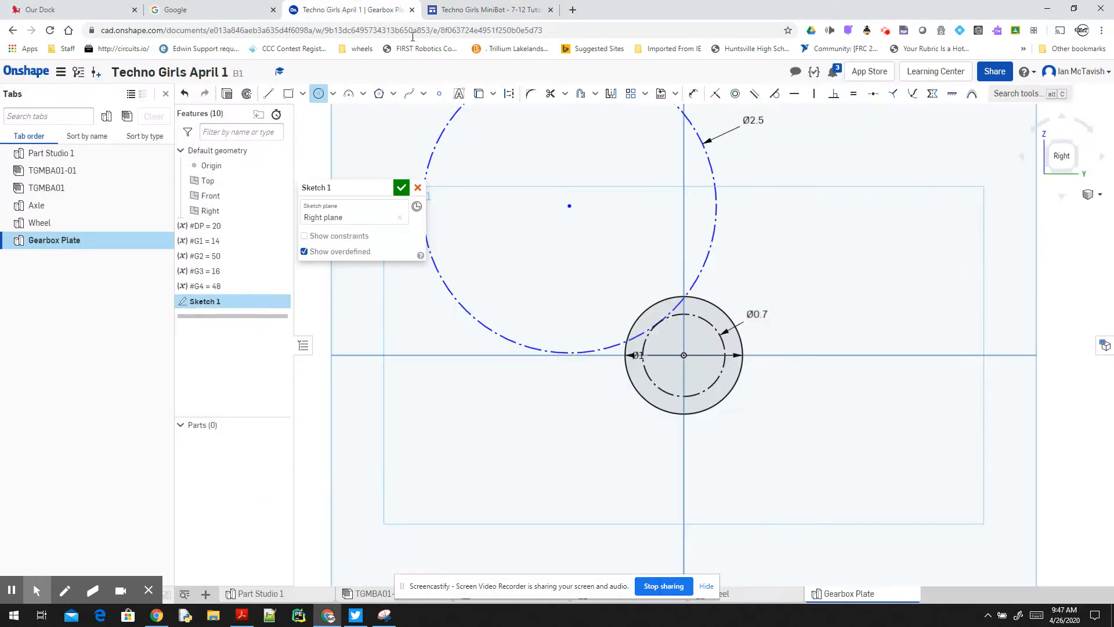
{"action": "left_click", "coordinate": [356, 10]}
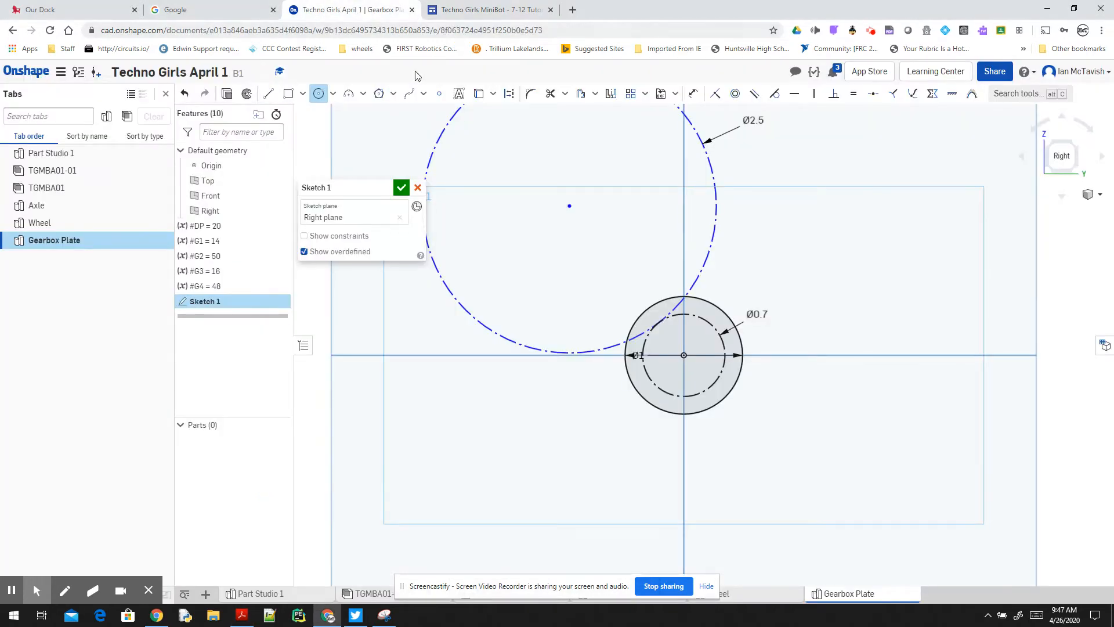
Draw a slanted construction line 2 inches long in the empty area below and to the right of the pinion hole.
{"action": "left_click", "coordinate": [269, 96]}
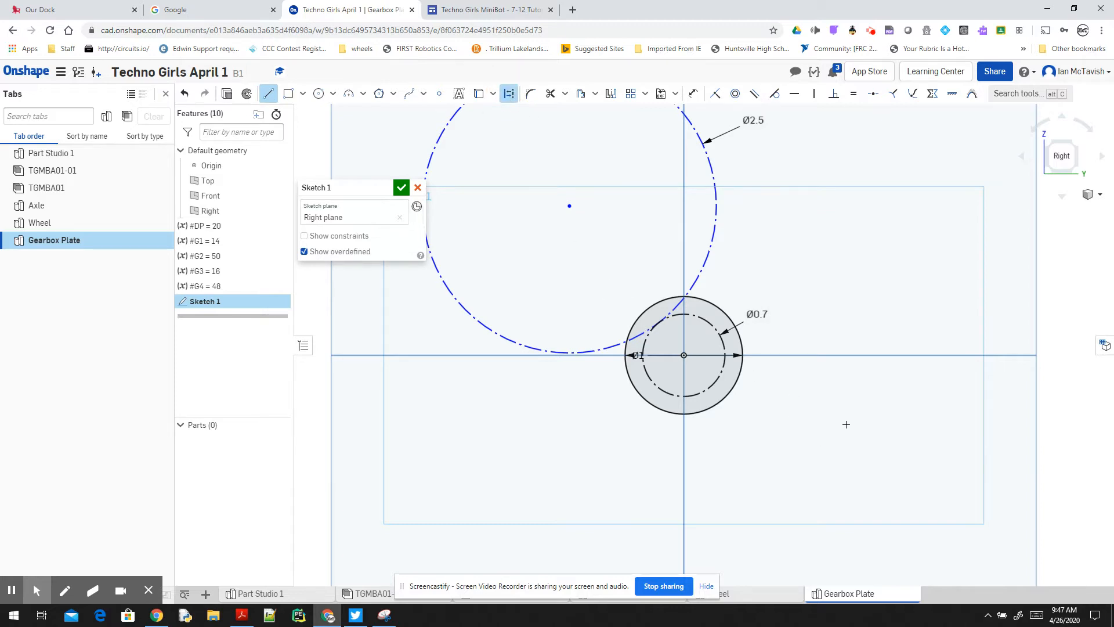
{"action": "left_click", "coordinate": [838, 461]}
{"action": "left_click", "coordinate": [918, 434]}
{"action": "type", "text": "2"}
{"action": "key", "text": "Return"}
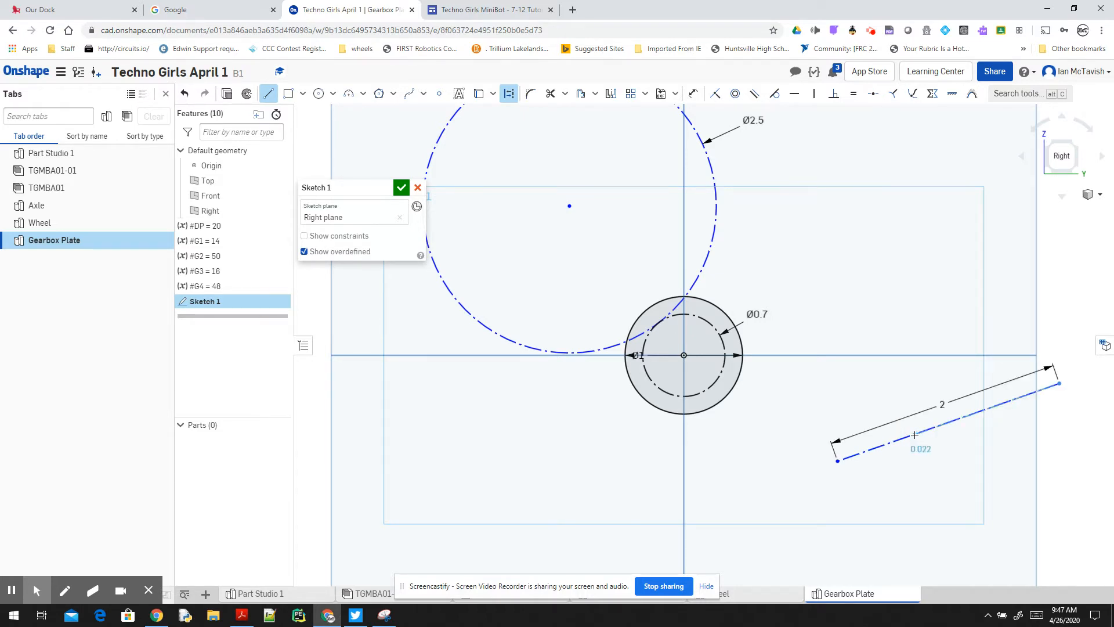
{"action": "left_click", "coordinate": [266, 90]}
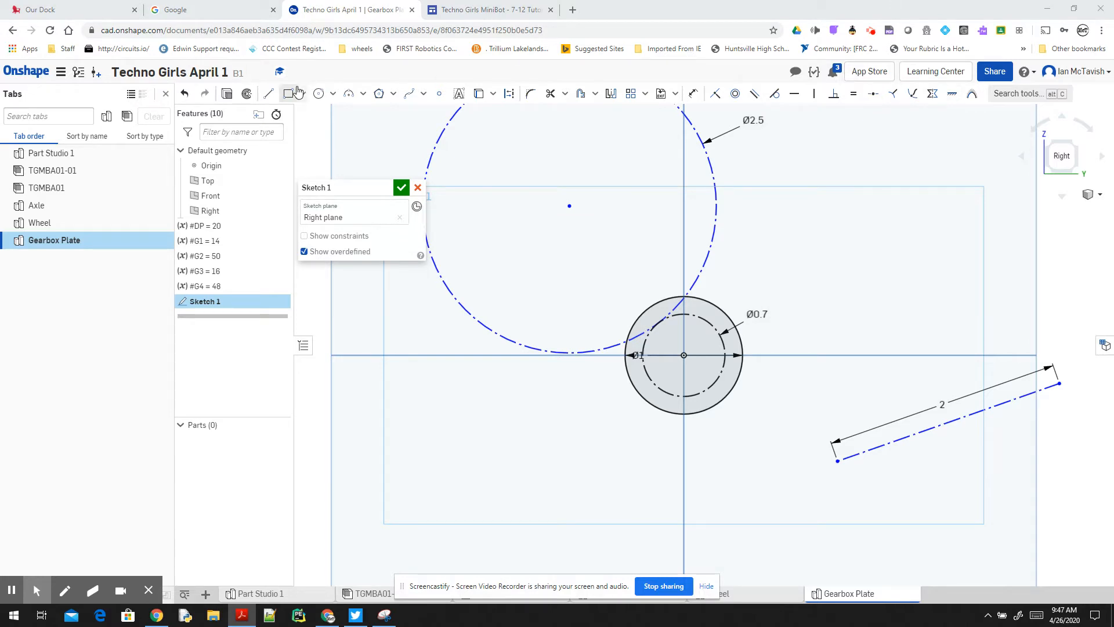
Draw a 13/64 inch diameter mounting hole circle centred on the upper end of the 2 inch construction line.
{"action": "left_click", "coordinate": [316, 95]}
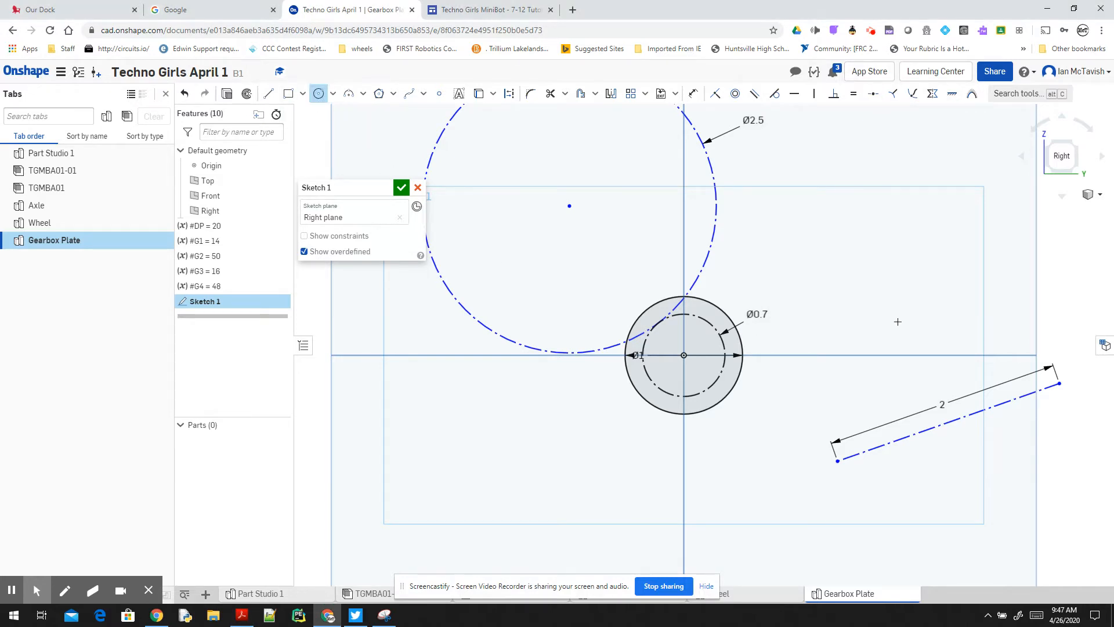
{"action": "left_click", "coordinate": [1060, 383]}
{"action": "left_click", "coordinate": [1069, 381]}
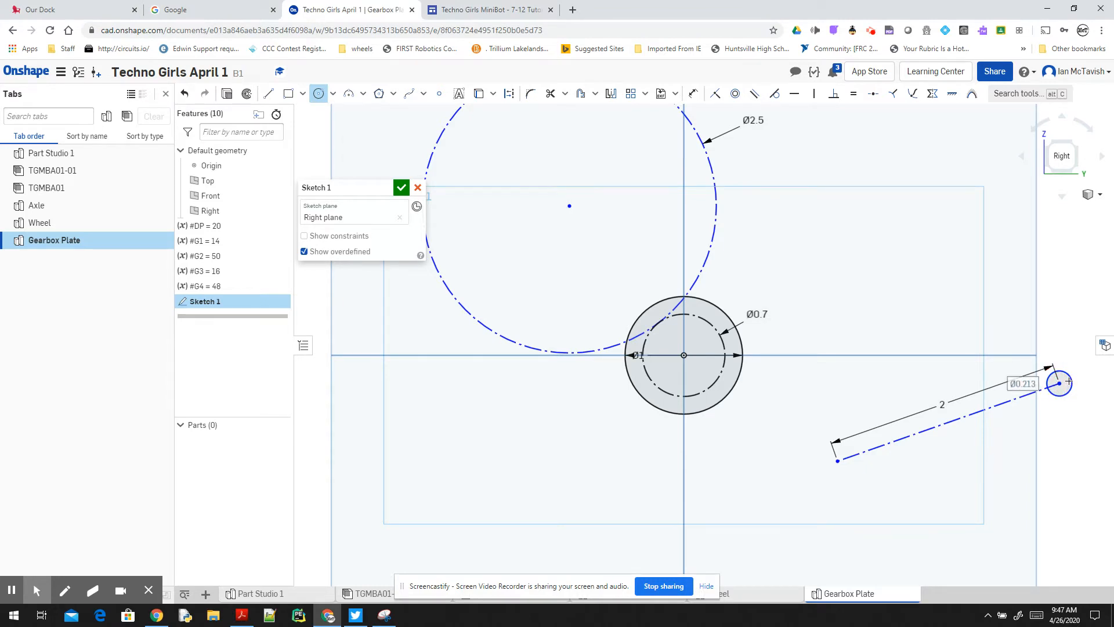
{"action": "type", "text": "13"}
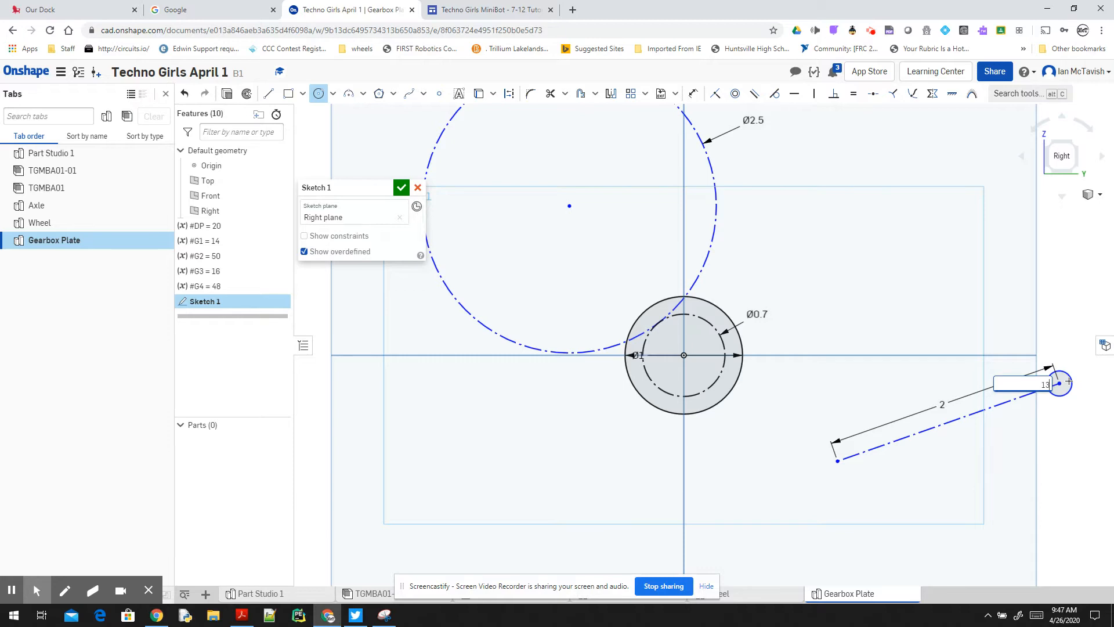
{"action": "type", "text": "/64"}
{"action": "key", "text": "Return"}
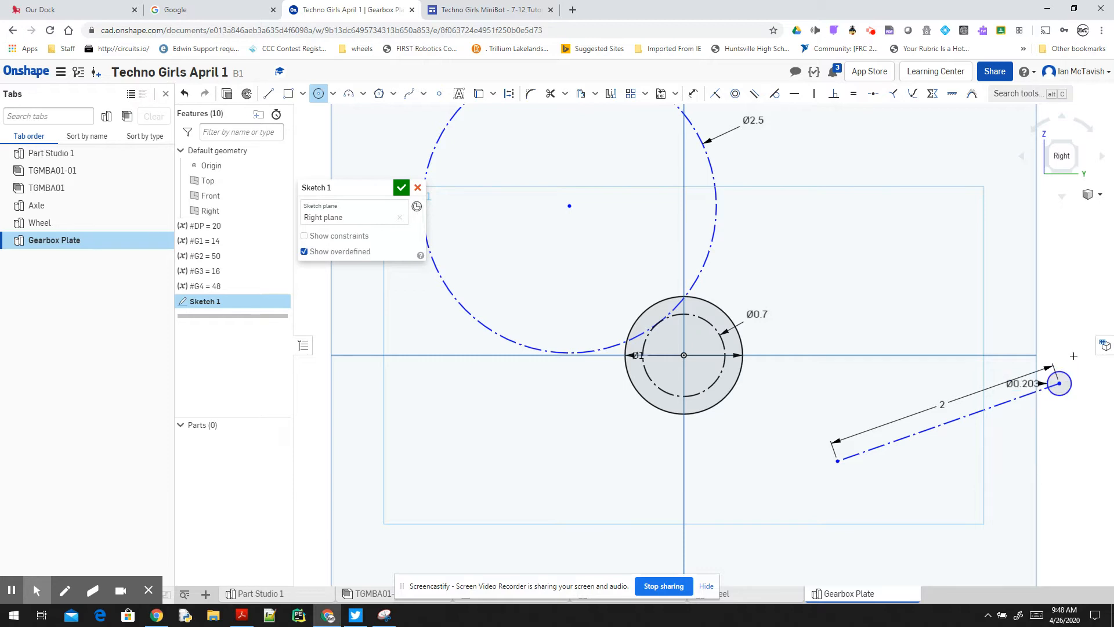
Draw a 13/64 inch diameter mounting hole circle centred on the lower end of the 2 inch construction line.
{"action": "left_click", "coordinate": [837, 461]}
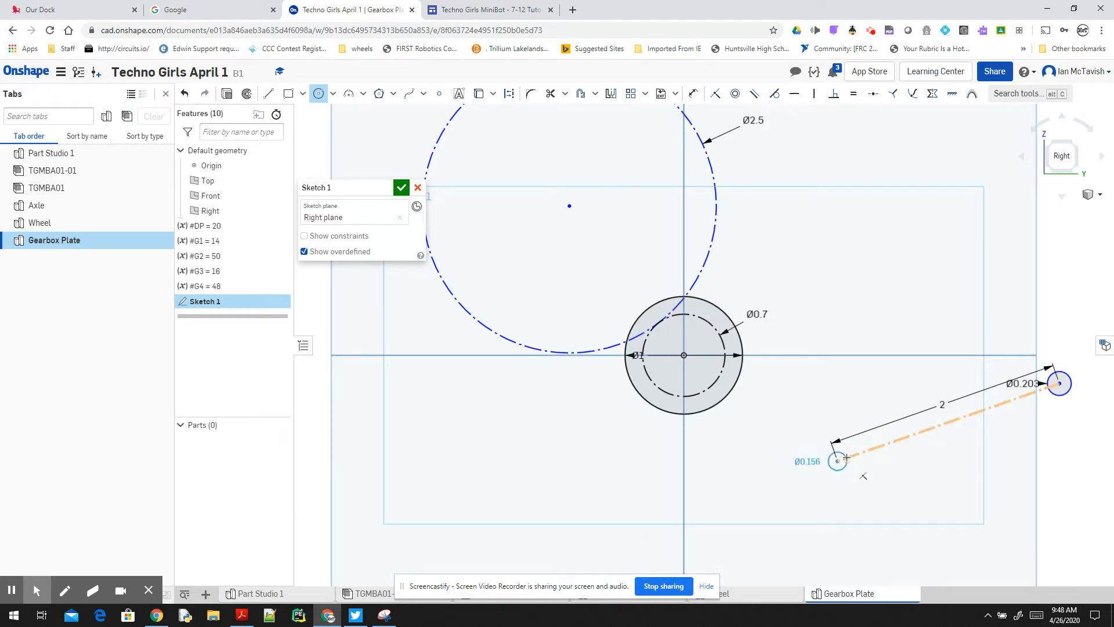
{"action": "left_click", "coordinate": [848, 452]}
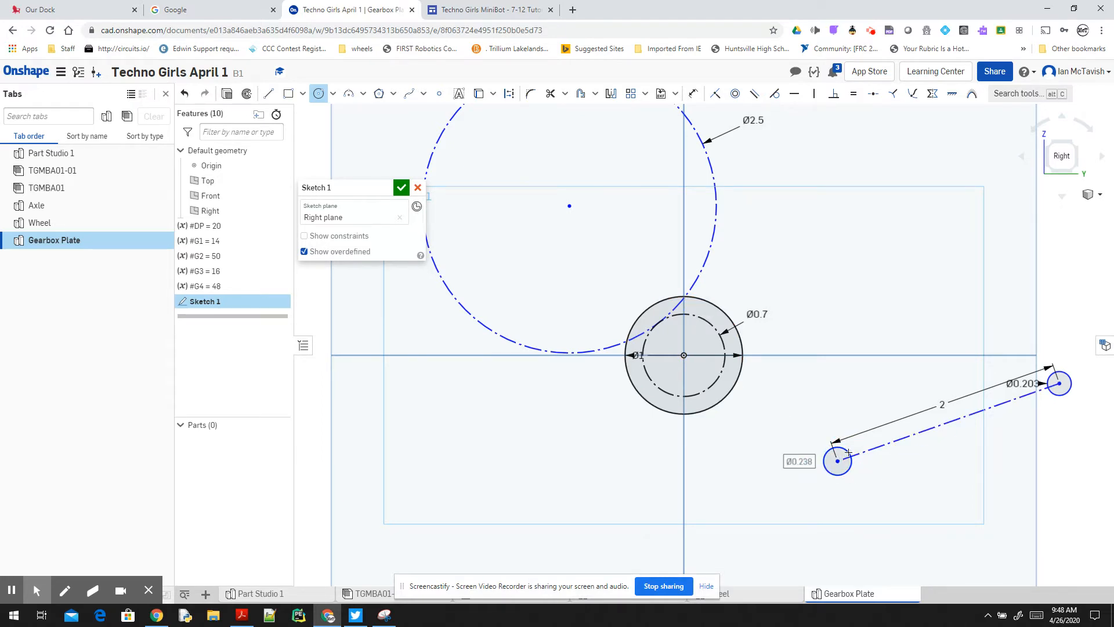
{"action": "type", "text": "13/64"}
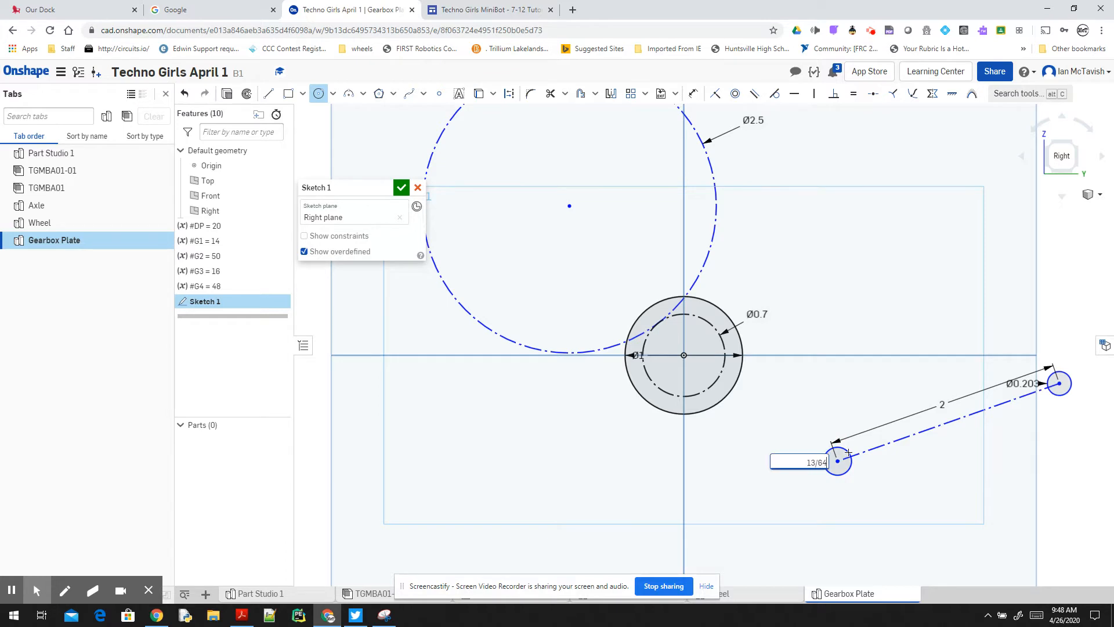
{"action": "key", "text": "Return"}
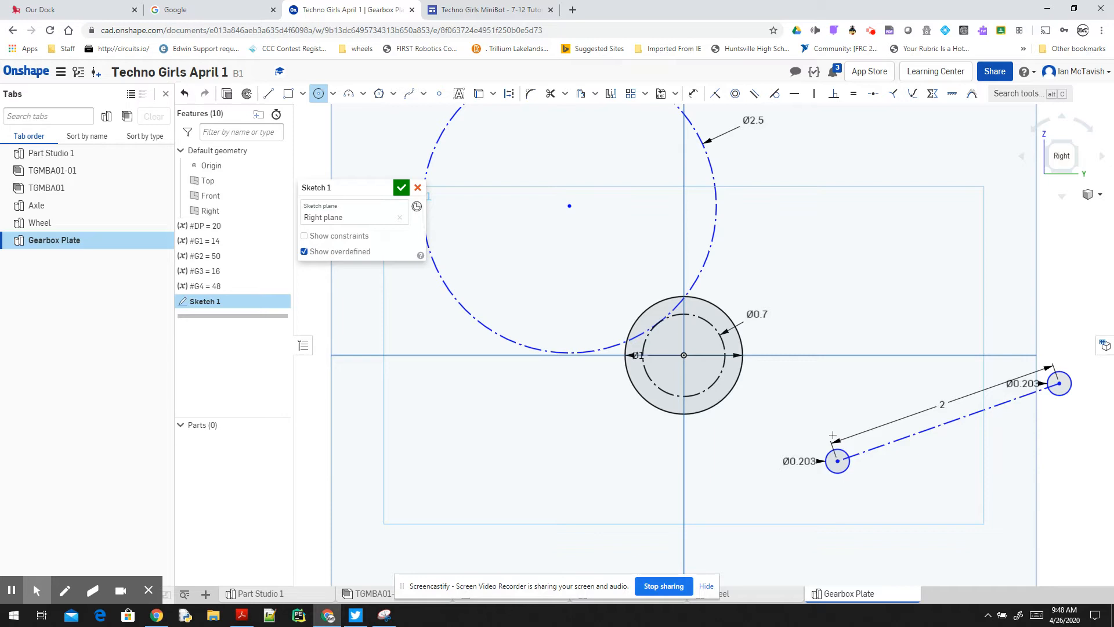
{"action": "left_click", "coordinate": [319, 96]}
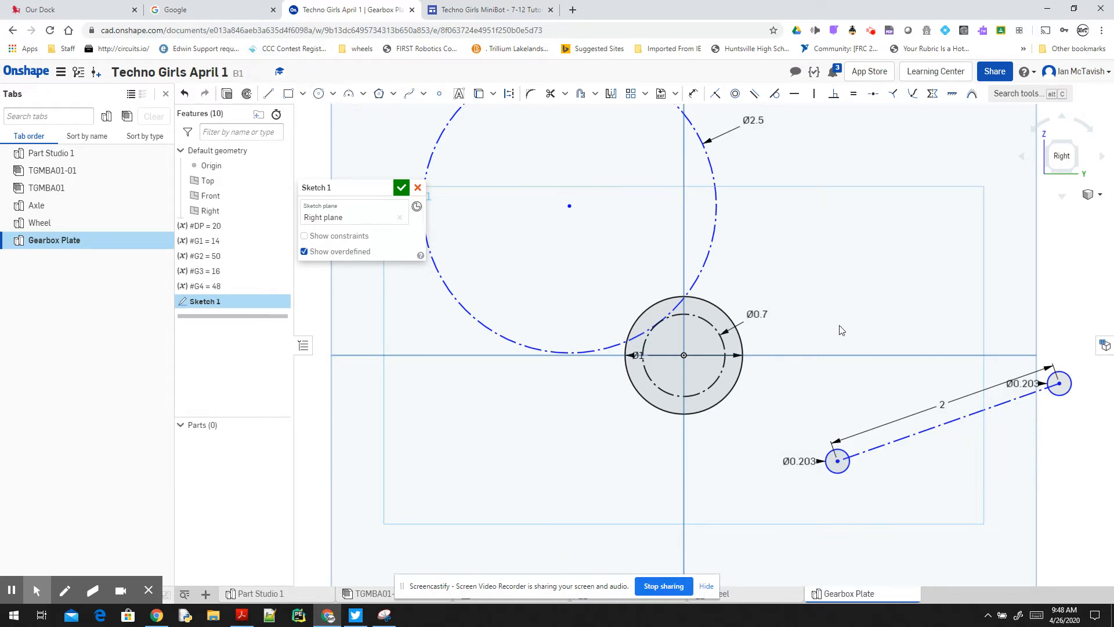
{"action": "key", "text": "alt+Tab"}
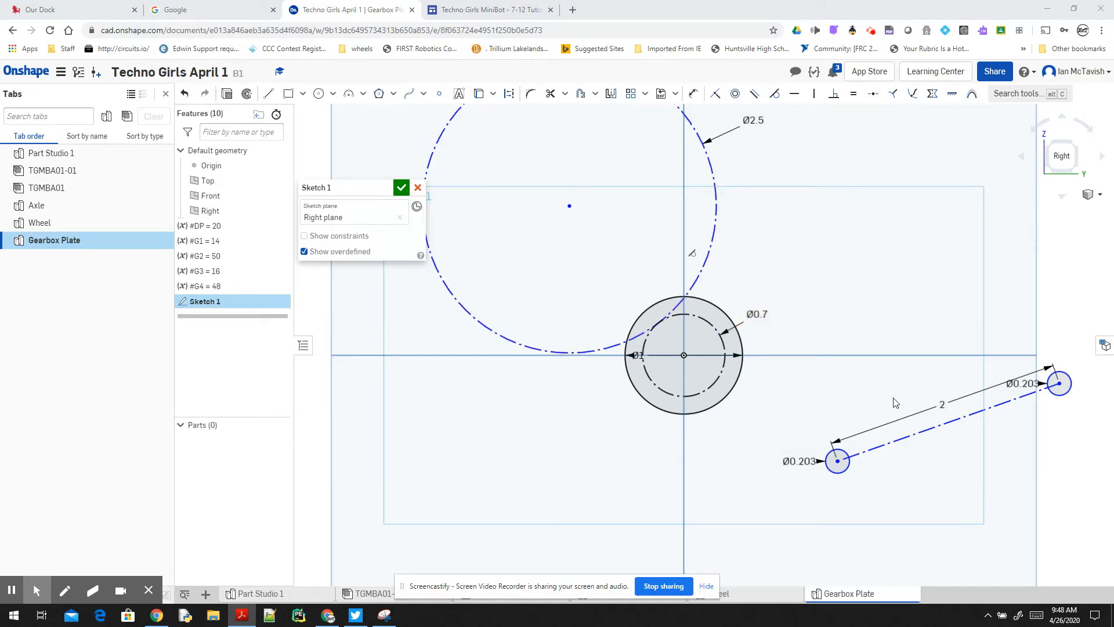
Apply a Midpoint constraint between the 2 inch construction line and the origin to centre the mounting holes on the pinion hole.
{"action": "left_click", "coordinate": [878, 95]}
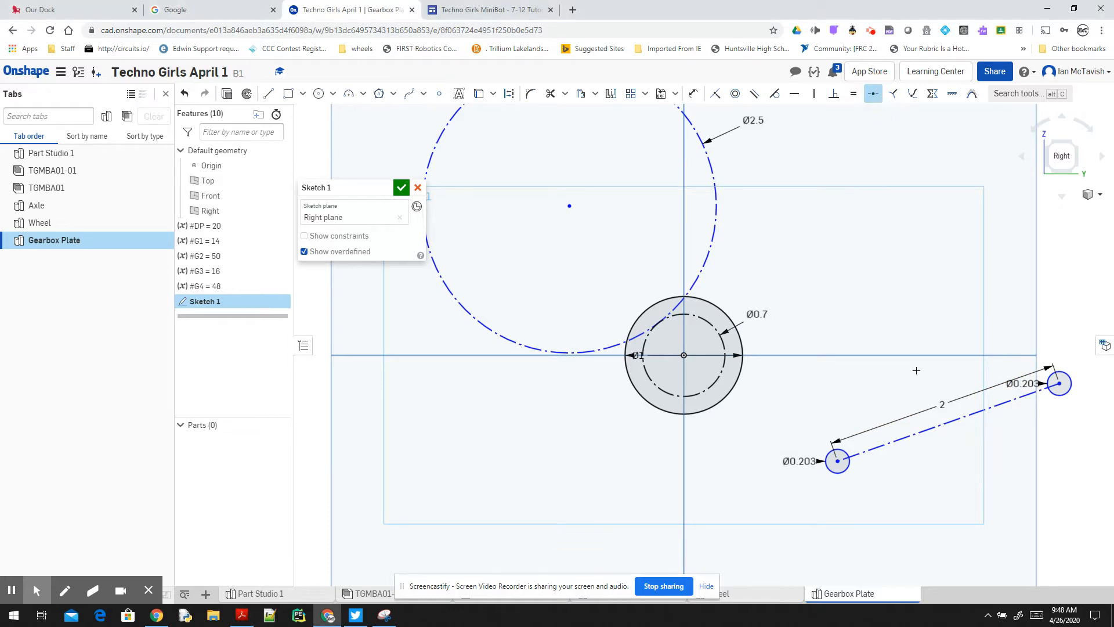
{"action": "left_click", "coordinate": [938, 428]}
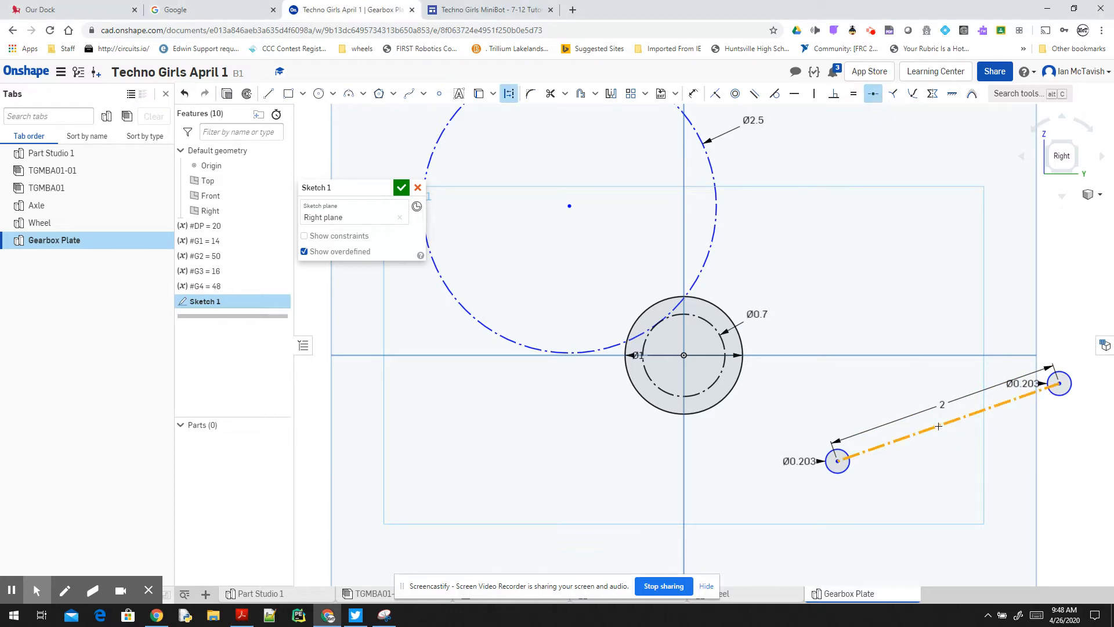
{"action": "left_click", "coordinate": [685, 354]}
{"action": "left_click", "coordinate": [870, 94]}
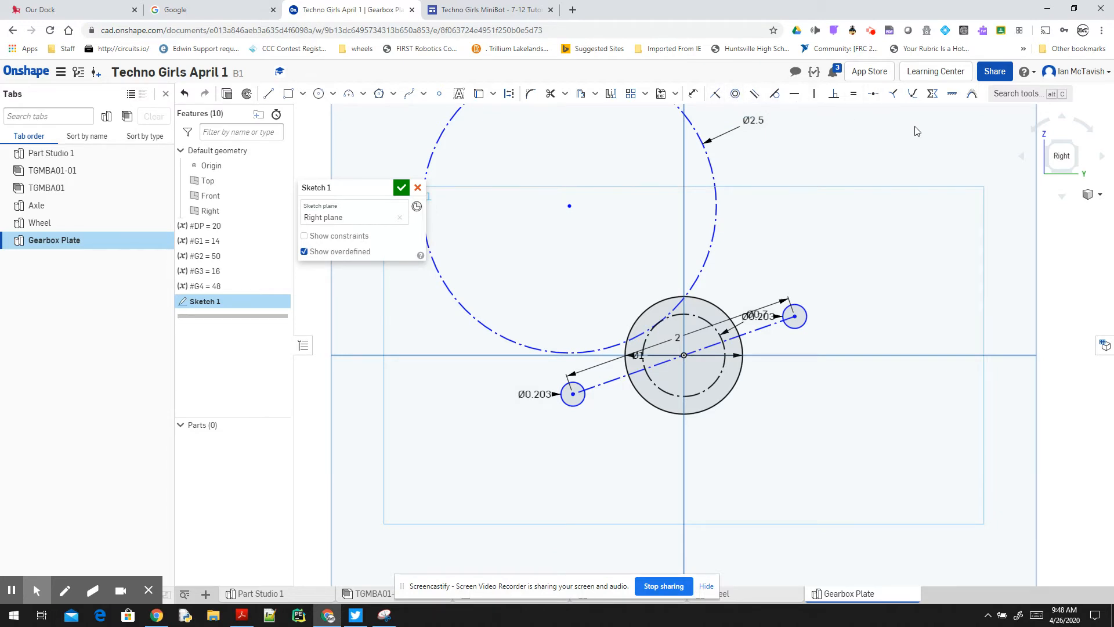
Look up the Midpoint constraint in the tool search with "mid", and close the search.
{"action": "left_click", "coordinate": [1034, 97]}
{"action": "type", "text": "mid"}
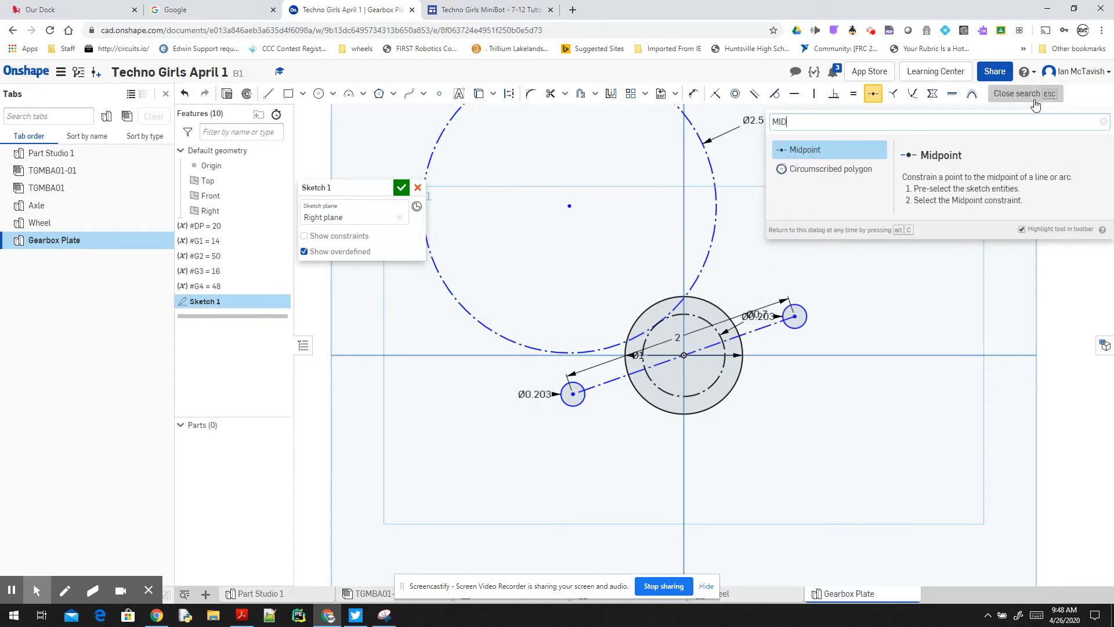
{"action": "left_click", "coordinate": [1017, 95]}
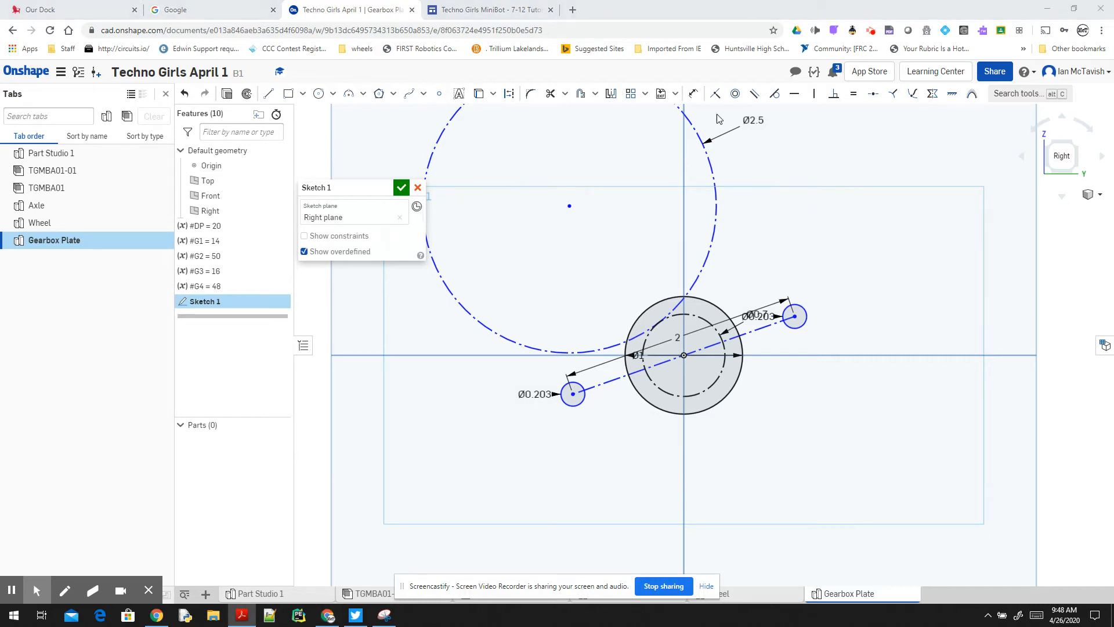
Dimension the angle between the horizontal axis and the mounting hole construction line at 45 degrees.
{"action": "left_click", "coordinate": [692, 95]}
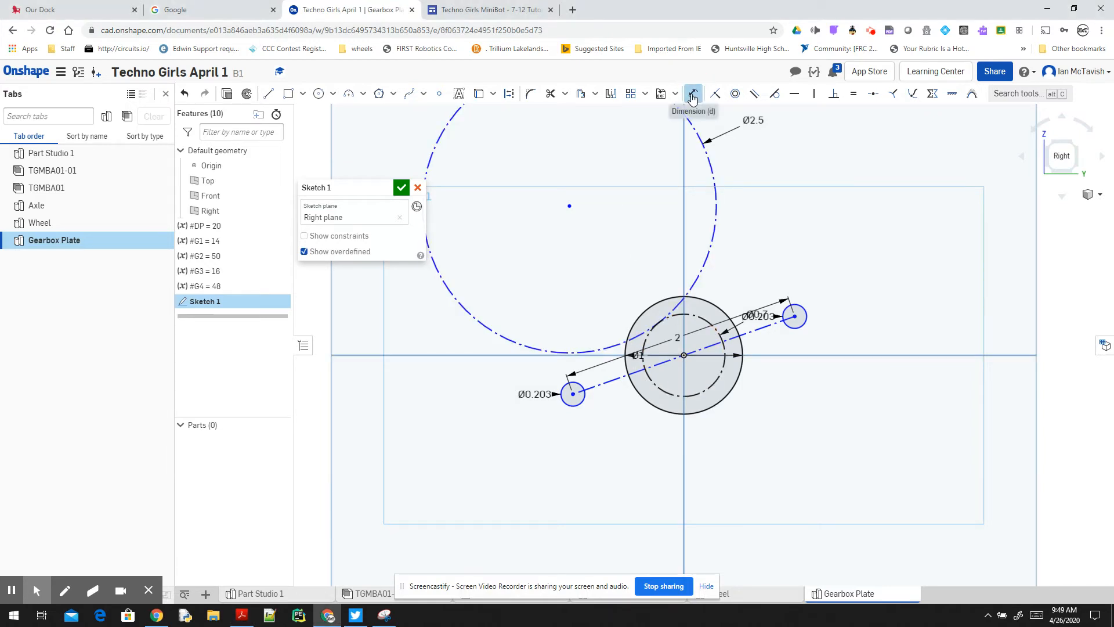
{"action": "left_click", "coordinate": [511, 356]}
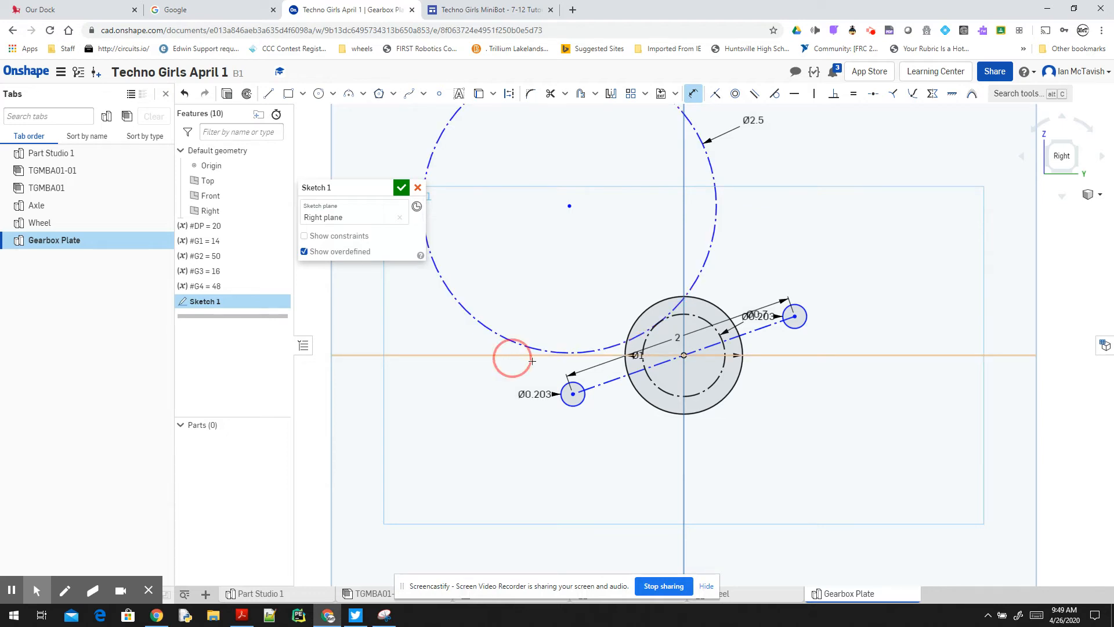
{"action": "left_click", "coordinate": [616, 381]}
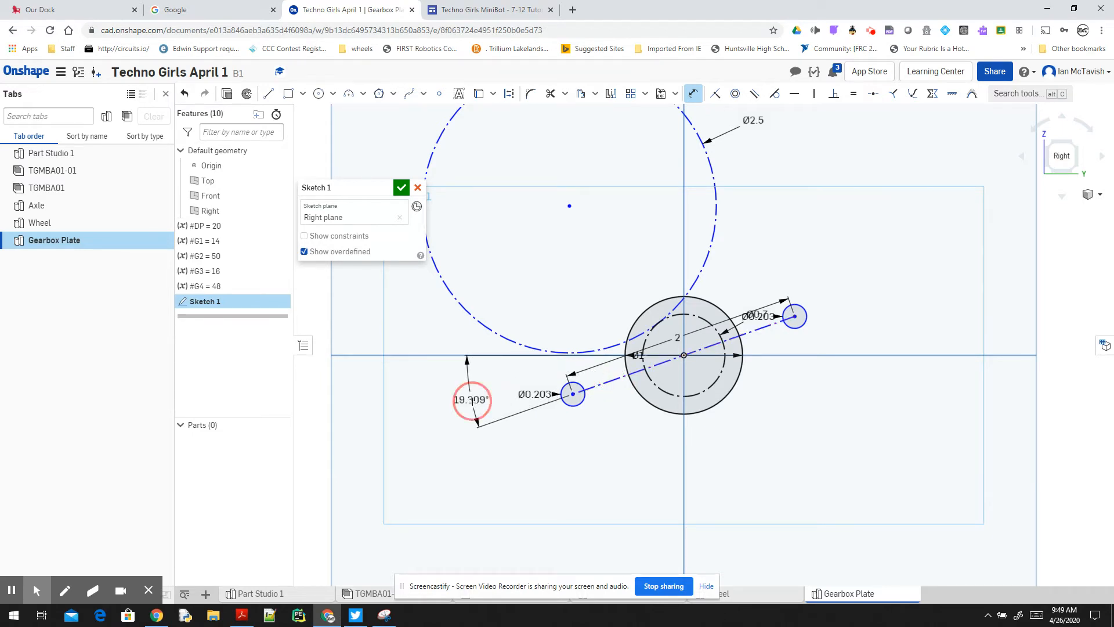
{"action": "left_click", "coordinate": [473, 400]}
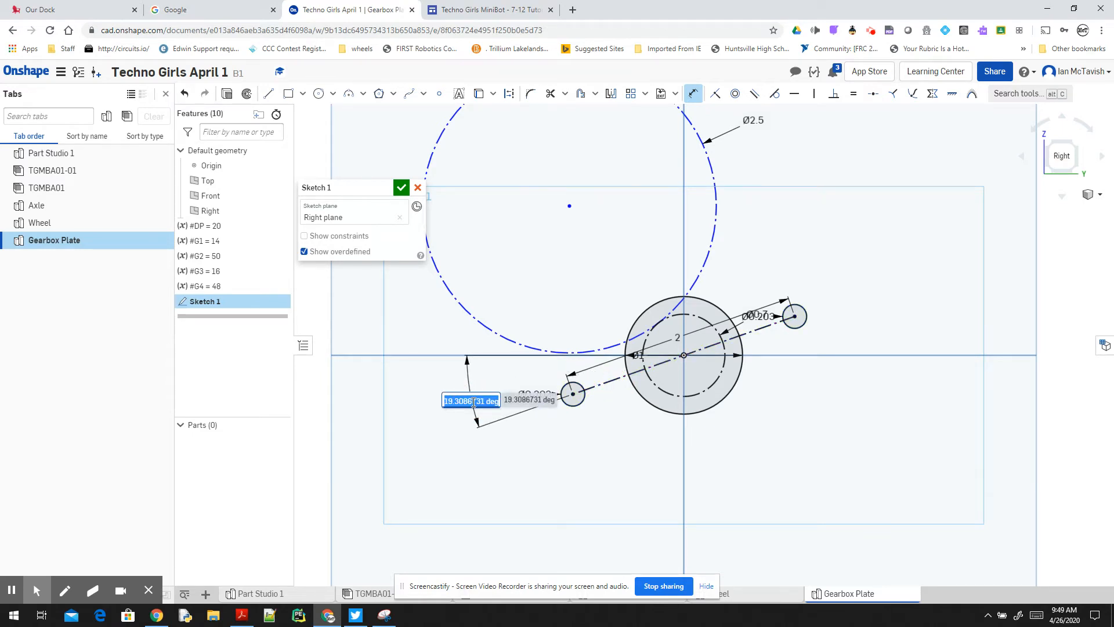
{"action": "type", "text": "45"}
{"action": "key", "text": "Return"}
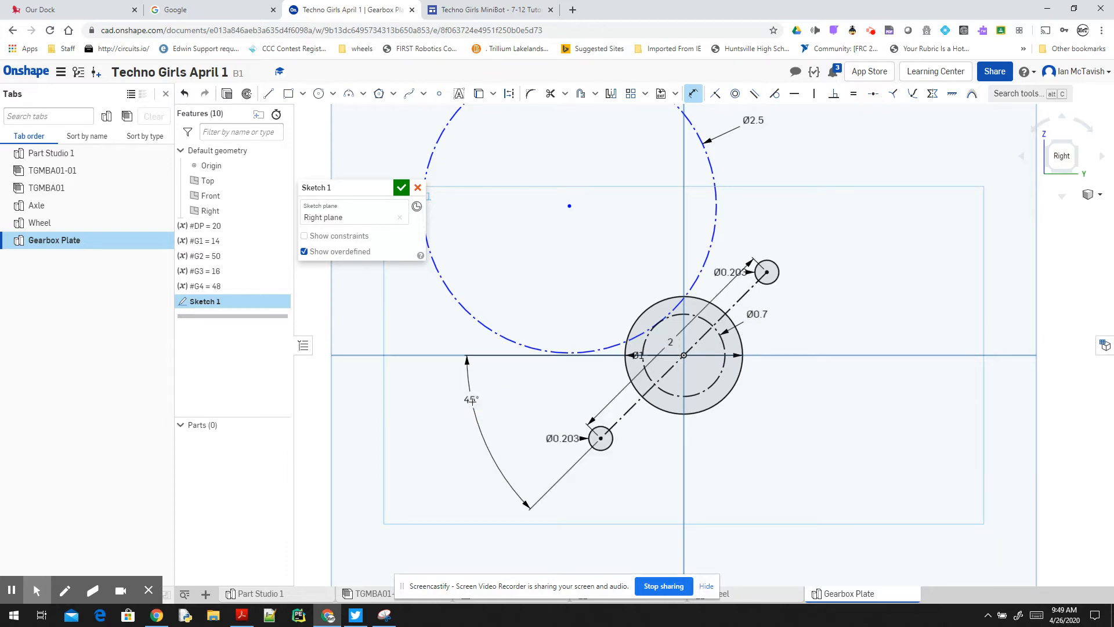
Move the 45 degree angle dimension's label lower along its arc, beside the lower mounting hole.
{"action": "left_click", "coordinate": [694, 94]}
{"action": "left_click", "coordinate": [562, 338]}
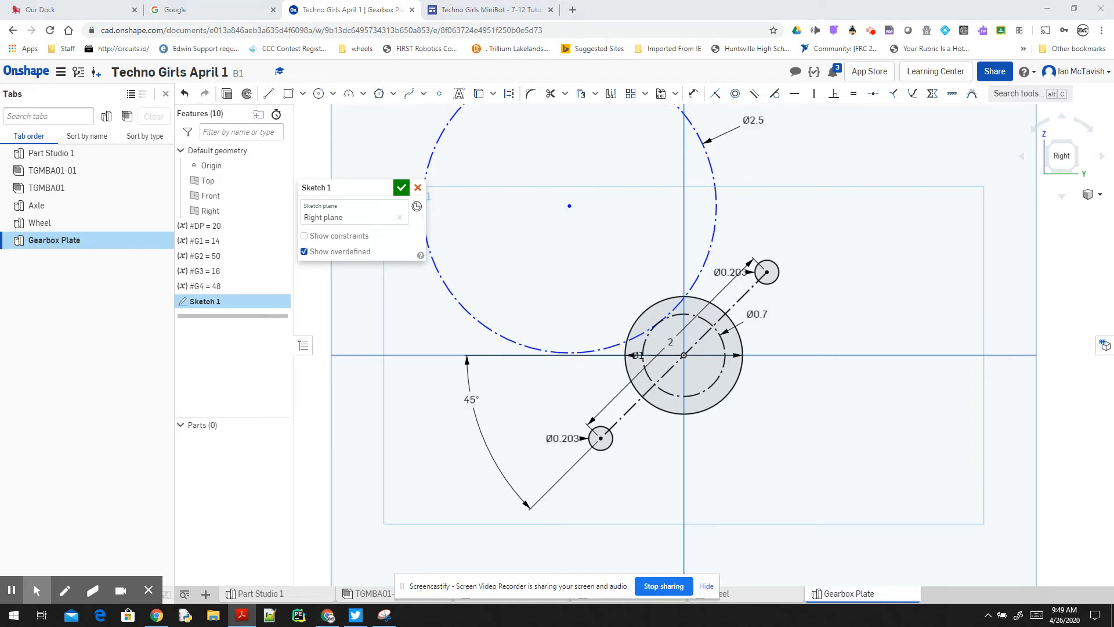
{"action": "left_click", "coordinate": [464, 401]}
{"action": "left_click_drag", "start_coordinate": [464, 400], "coordinate": [485, 445]}
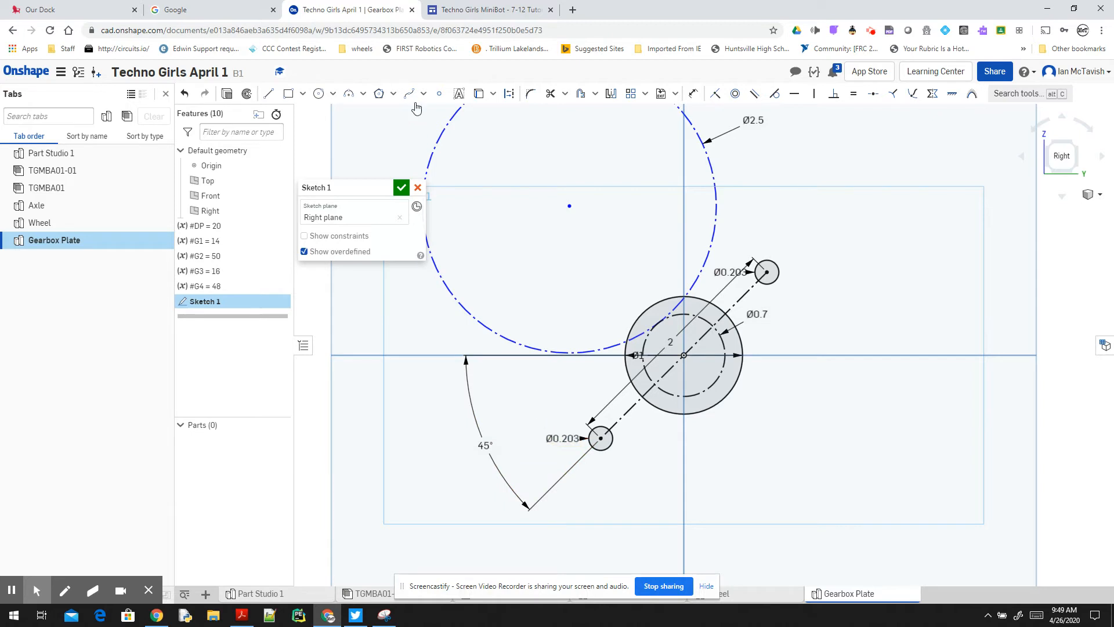
Dimension the vertical distance from the 2.5 inch pitch circle's centre to the horizontal axis at 0.75 inches.
{"action": "left_click", "coordinate": [693, 93]}
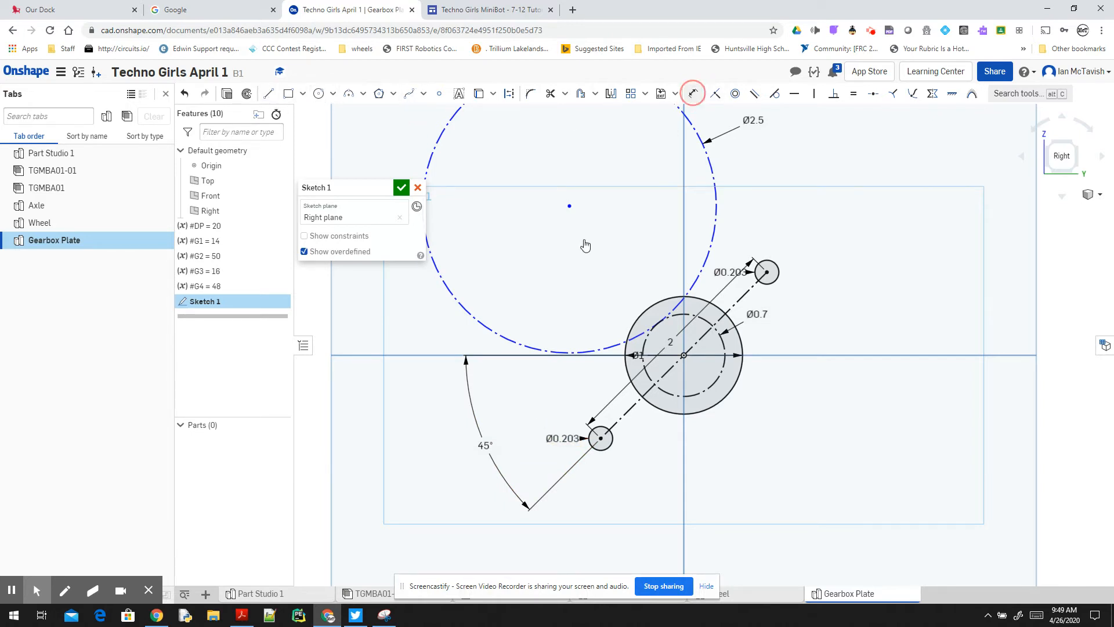
{"action": "left_click", "coordinate": [568, 206]}
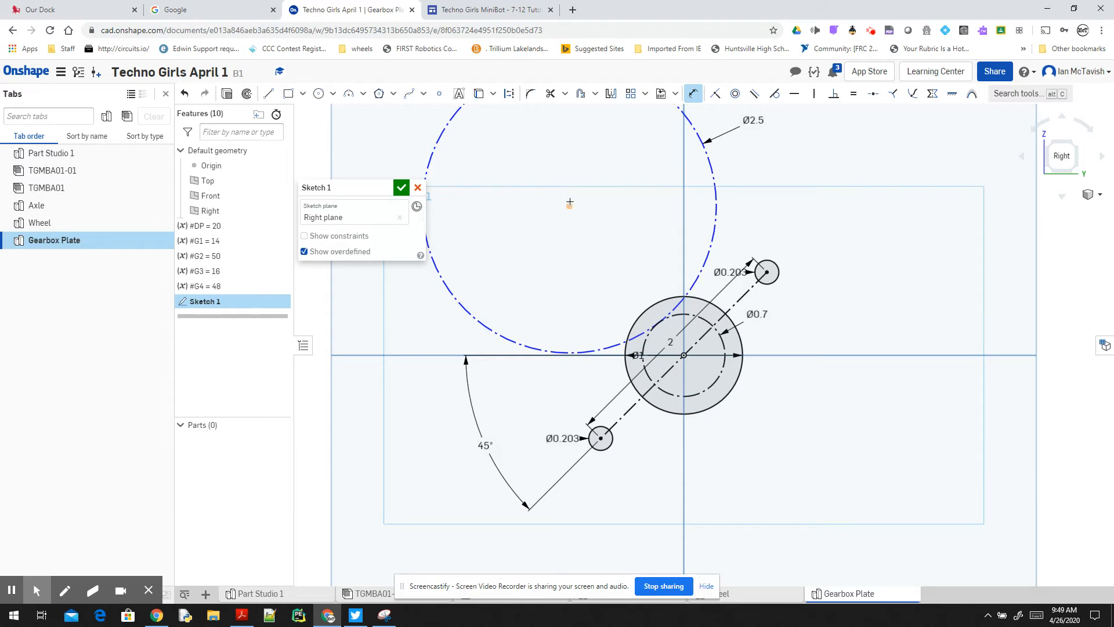
{"action": "left_click", "coordinate": [429, 354]}
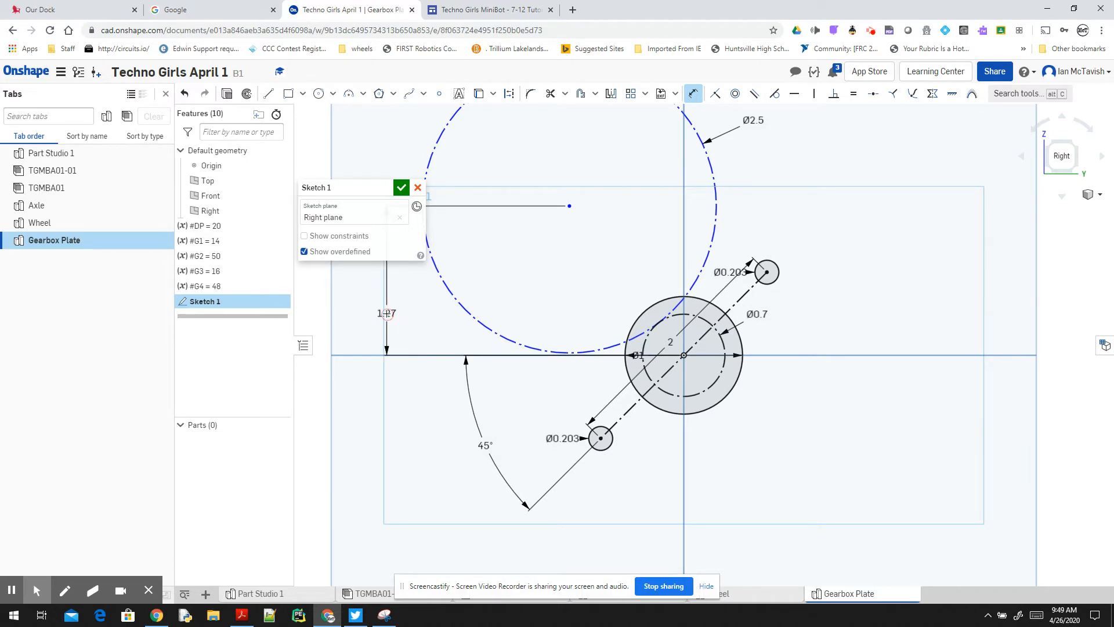
{"action": "left_click", "coordinate": [387, 313]}
{"action": "type", "text": "0.75"}
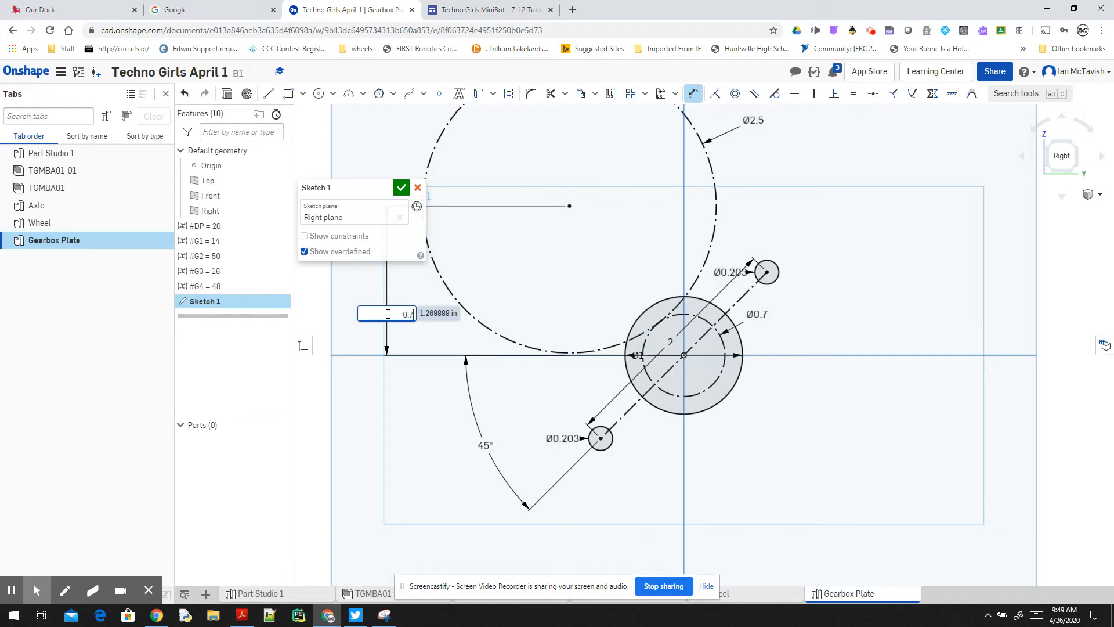
{"action": "key", "text": "Return"}
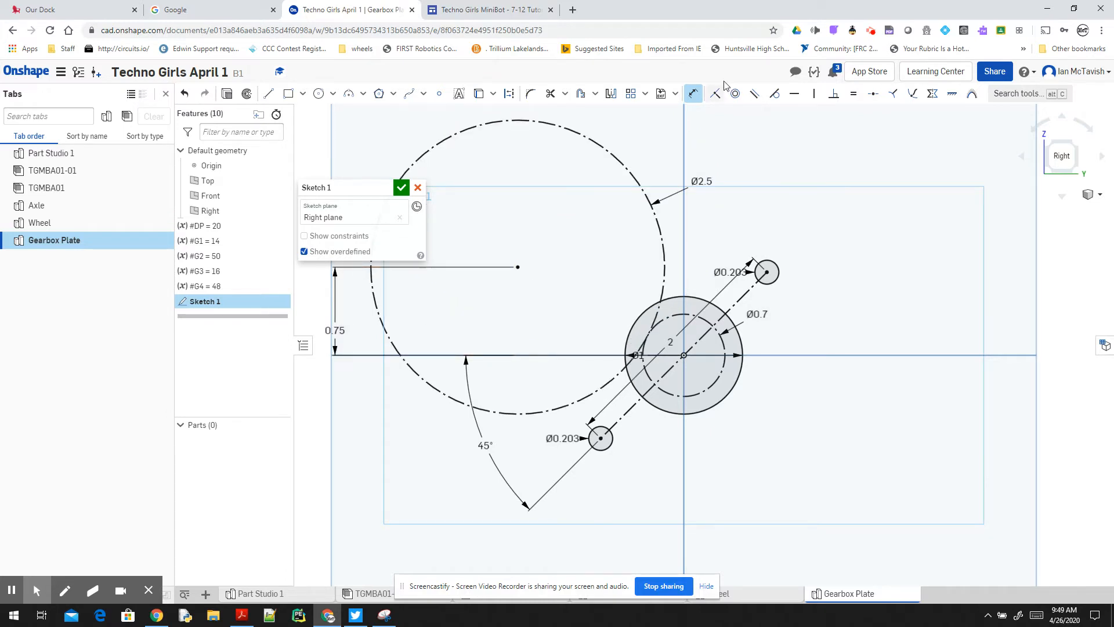
{"action": "left_click", "coordinate": [694, 93]}
{"action": "key", "text": "alt+Tab"}
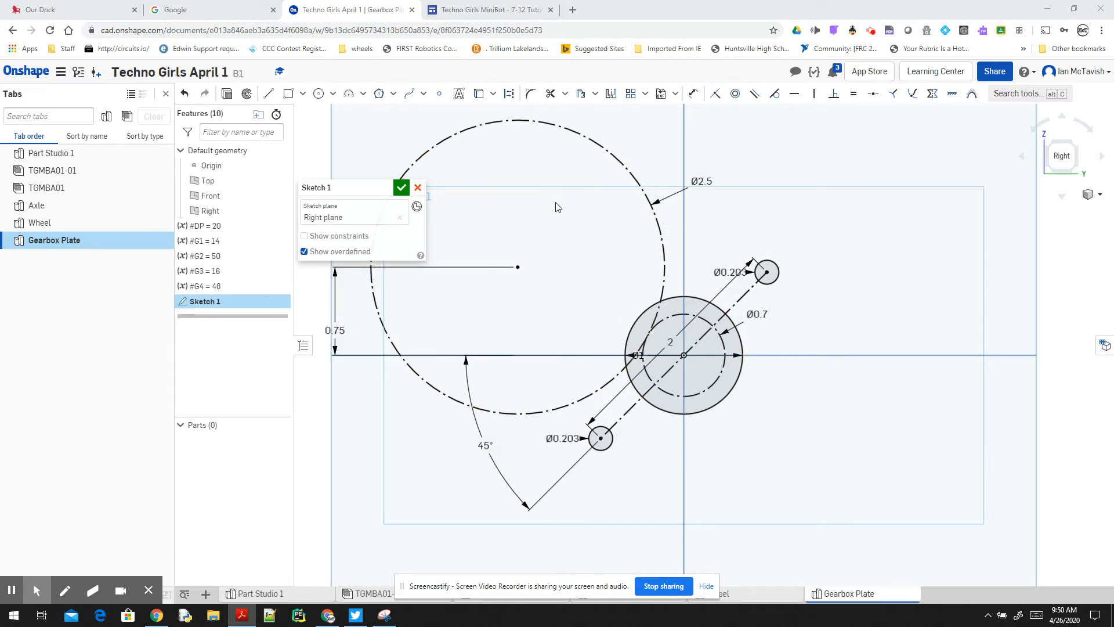
Draw a construction circle about 0.88 inches in diameter, concentric with the 2.5 inch pitch circle.
{"action": "left_click", "coordinate": [320, 95]}
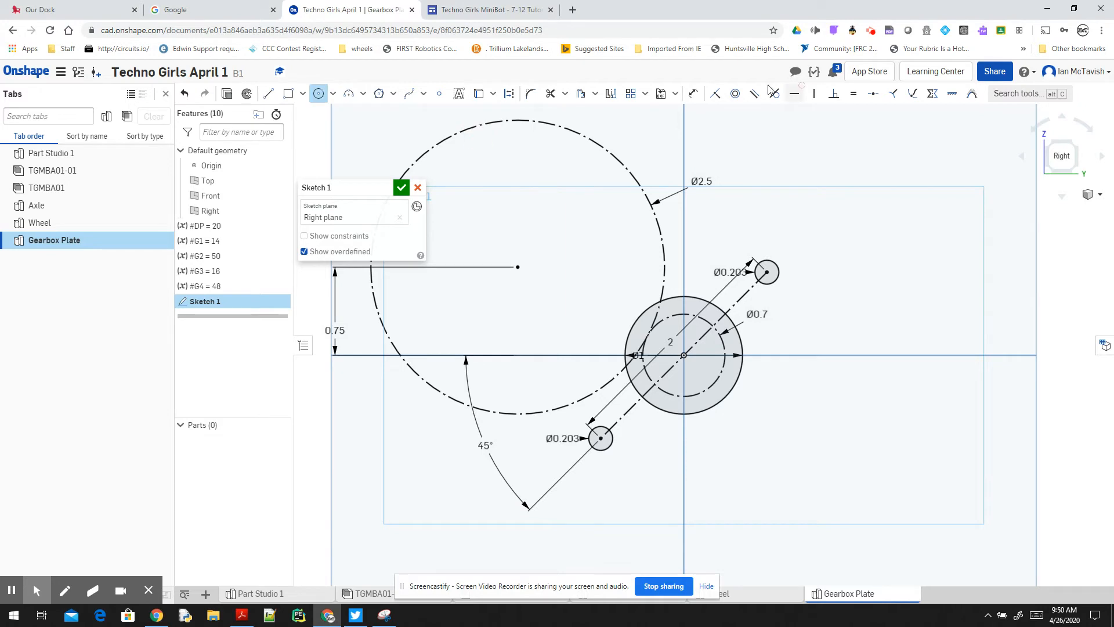
{"action": "left_click", "coordinate": [511, 96]}
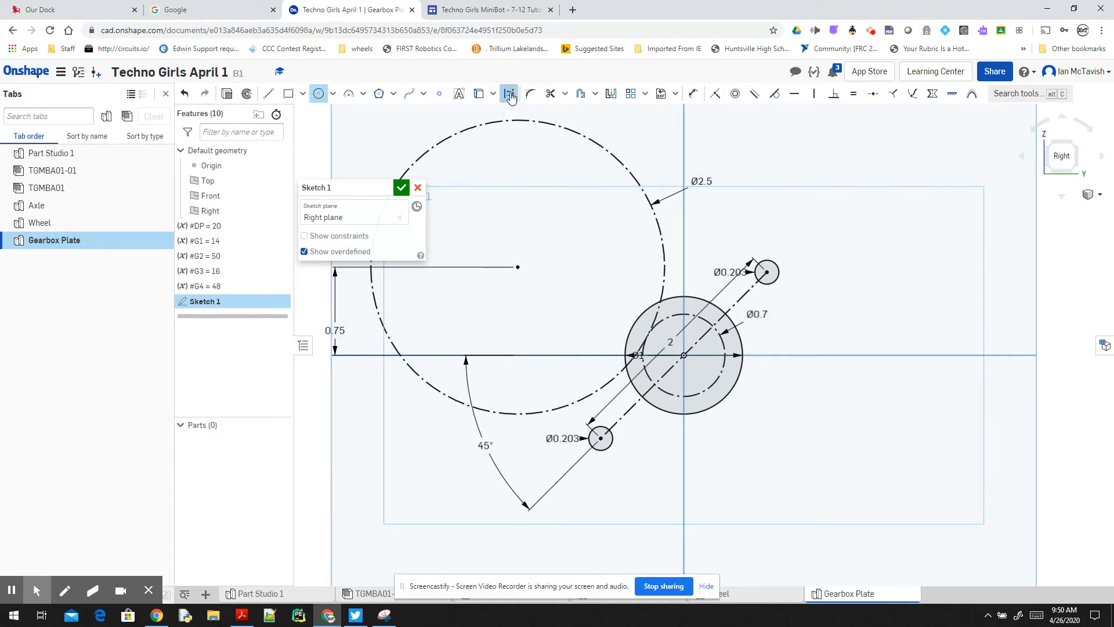
{"action": "left_click", "coordinate": [517, 267]}
{"action": "left_click", "coordinate": [517, 267]}
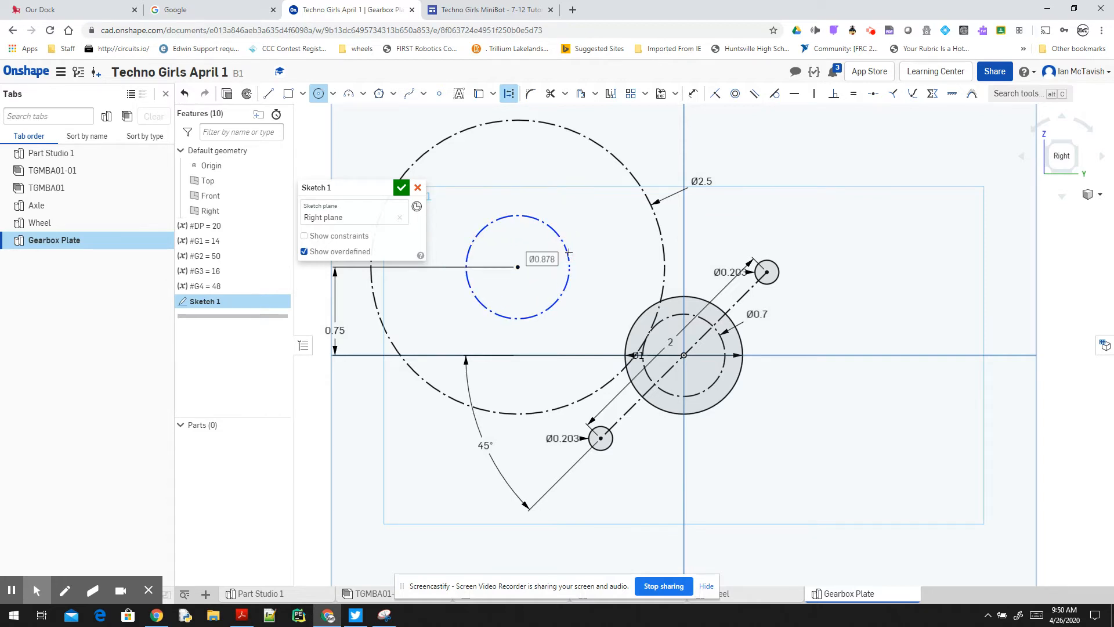
{"action": "left_click", "coordinate": [568, 253]}
{"action": "key", "text": "Escape"}
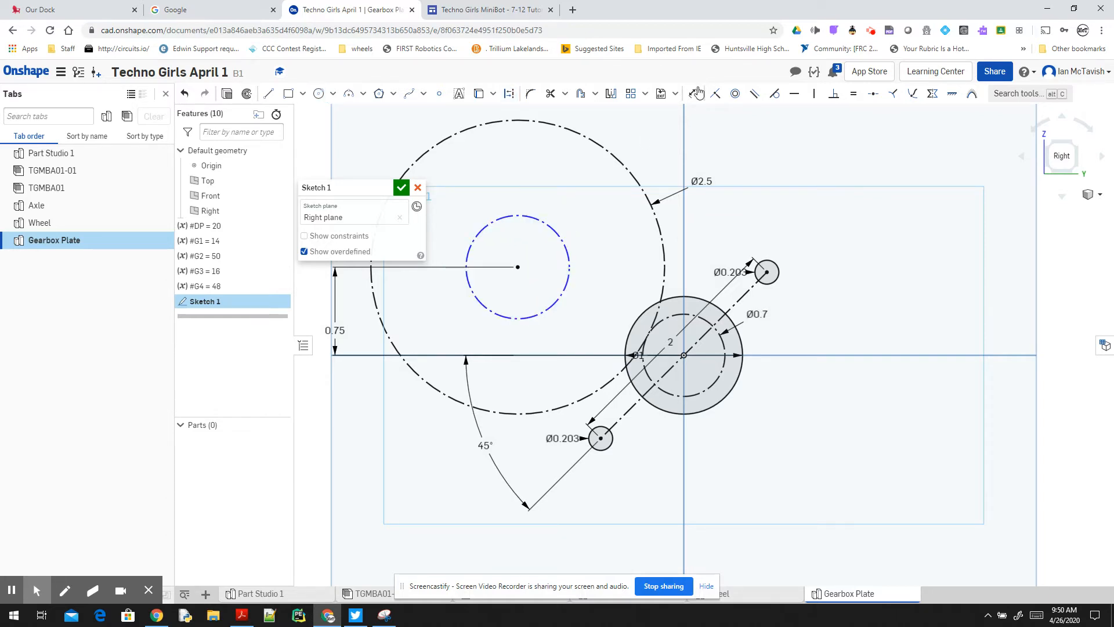
Dimension the inner construction circle's diameter with the expression #G3/#DP.
{"action": "left_click", "coordinate": [694, 95]}
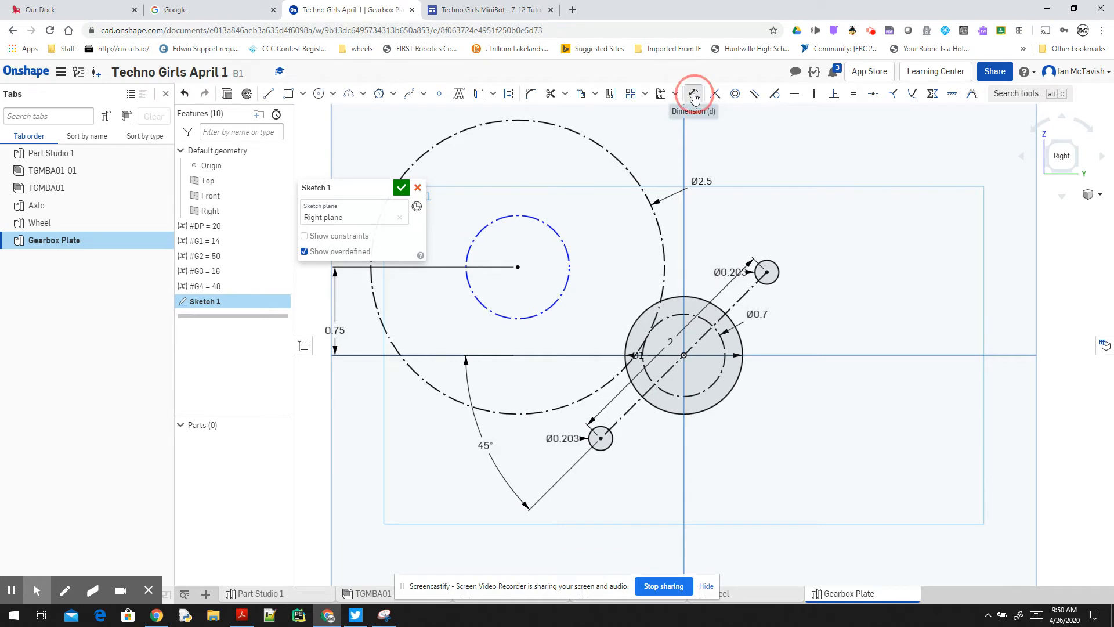
{"action": "left_click", "coordinate": [529, 218]}
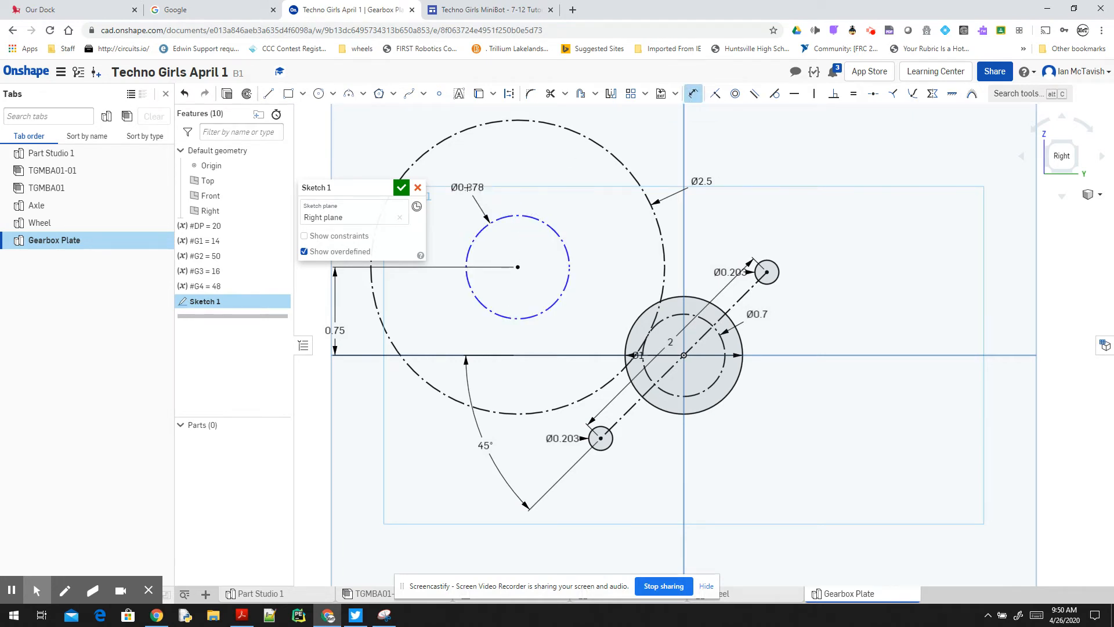
{"action": "left_click", "coordinate": [468, 188]}
{"action": "type", "text": "#G"}
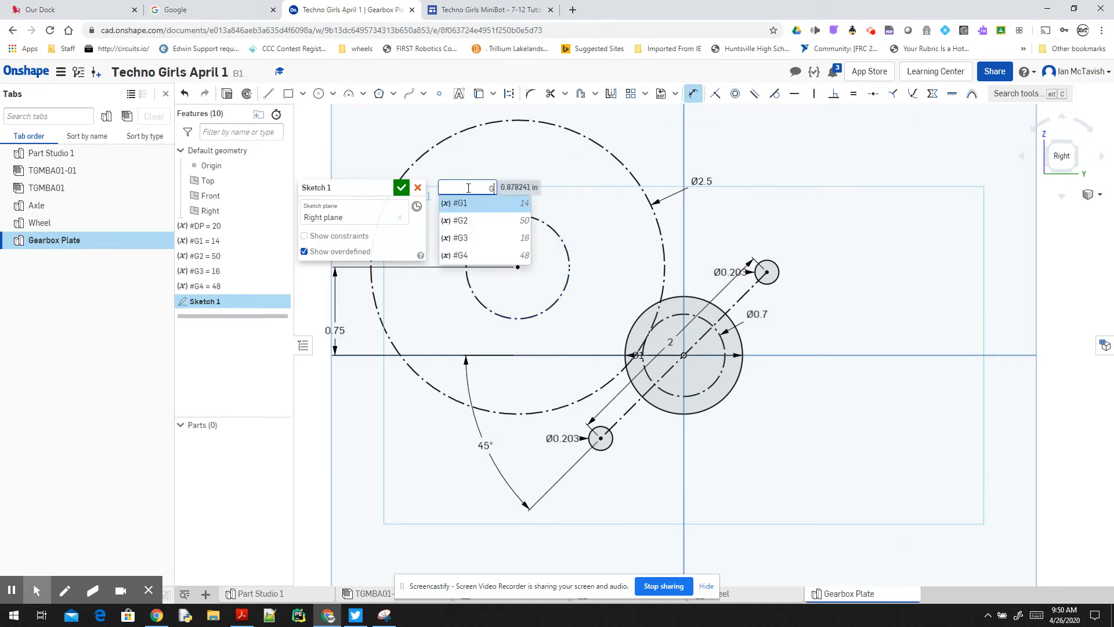
{"action": "key", "text": "Down"}
{"action": "key", "text": "Return"}
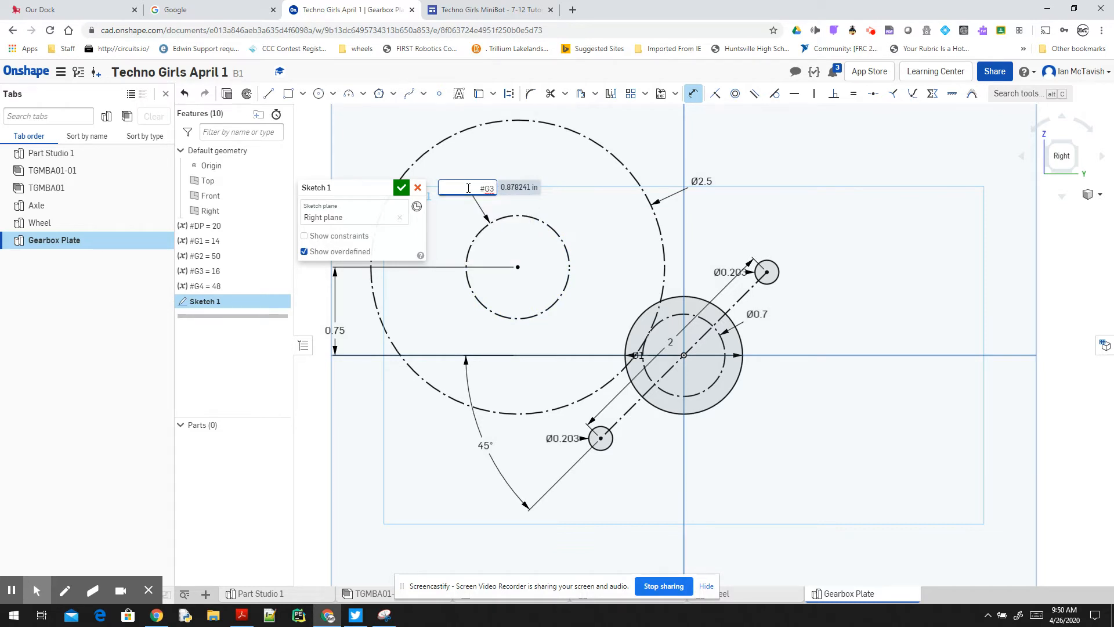
{"action": "type", "text": "/D"}
{"action": "key", "text": "Return"}
{"action": "key", "text": "Return"}
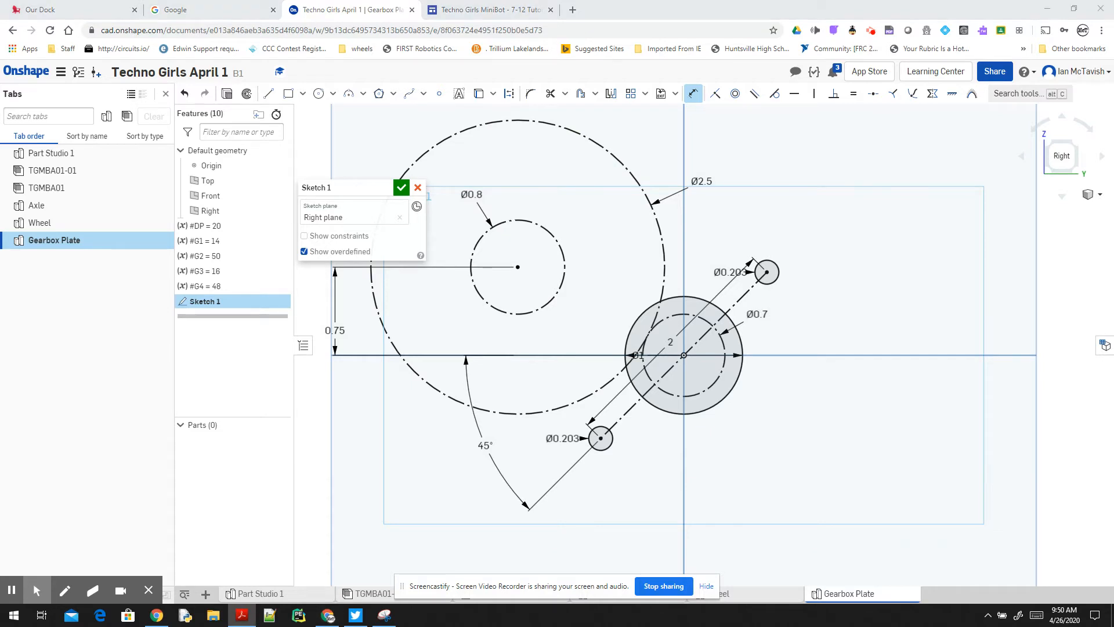
Switch to the Techno Girls MiniBot site and check the G2 & G3 bearing circle sizes in the Gearbox Design slides, shown full screen.
{"action": "left_click", "coordinate": [482, 10]}
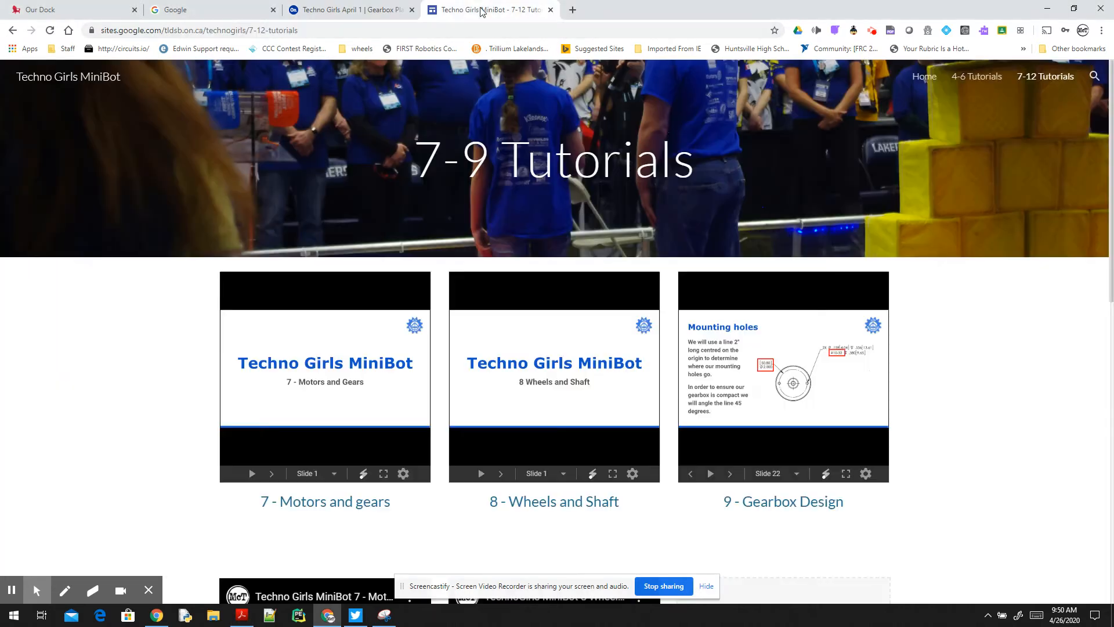
{"action": "left_click", "coordinate": [846, 473]}
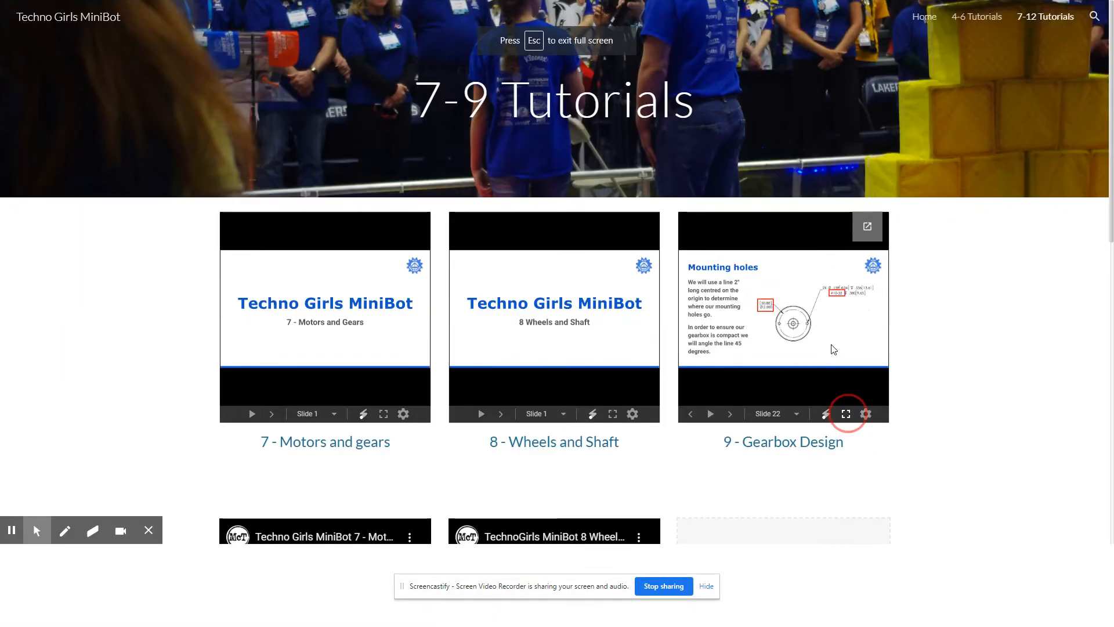
{"action": "key", "text": "Right"}
{"action": "key", "text": "Right"}
{"action": "key", "text": "Right"}
{"action": "key", "text": "Right"}
{"action": "key", "text": "Right"}
{"action": "key", "text": "Right"}
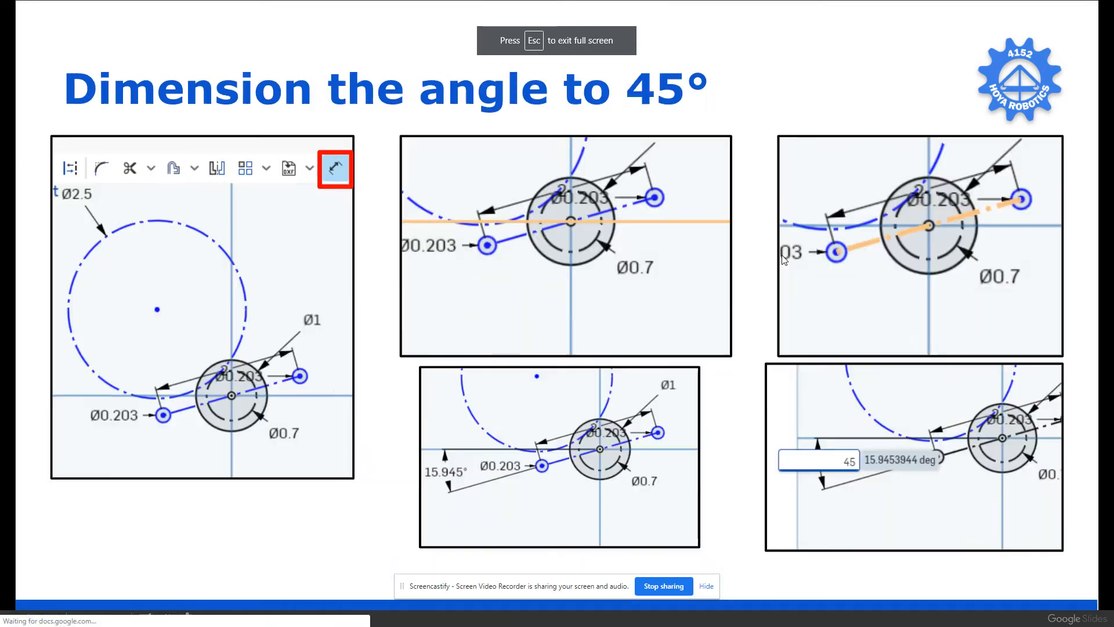
{"action": "key", "text": "Right"}
{"action": "key", "text": "Right"}
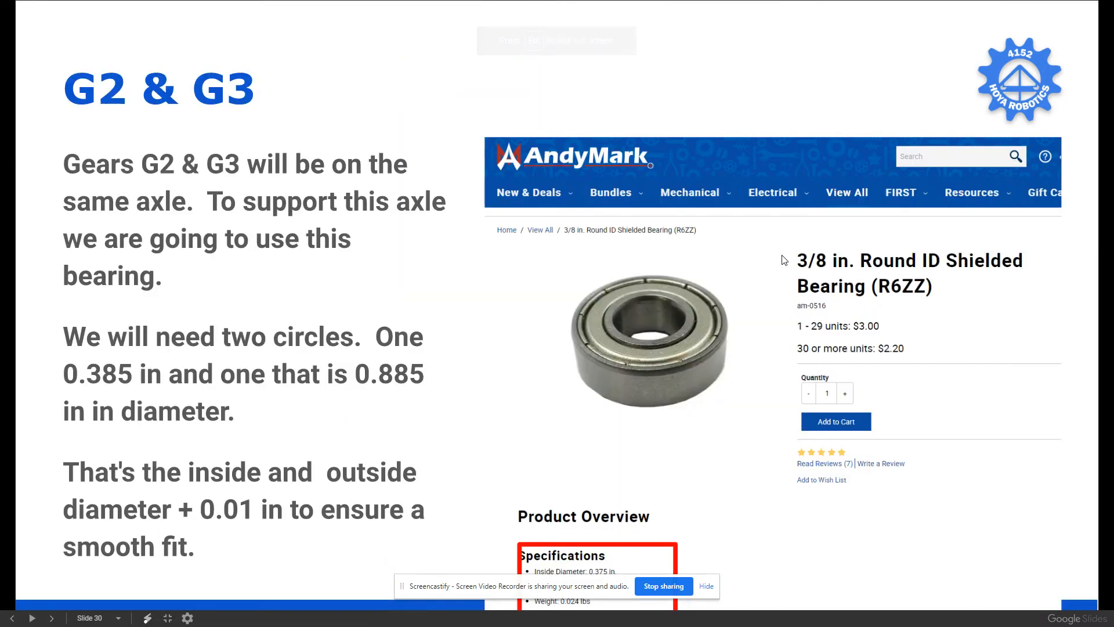
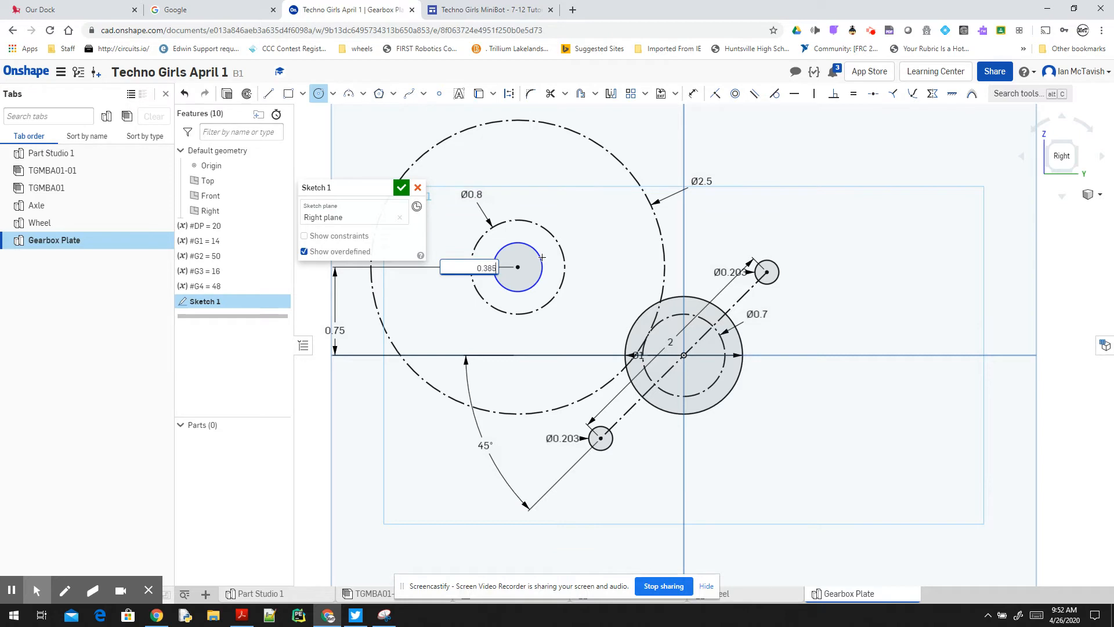
Draw a 0.885 inch diameter bearing circle, concentric with the 0.385 inch circle at the G2 and G3 axle centre.
{"action": "left_click", "coordinate": [518, 267]}
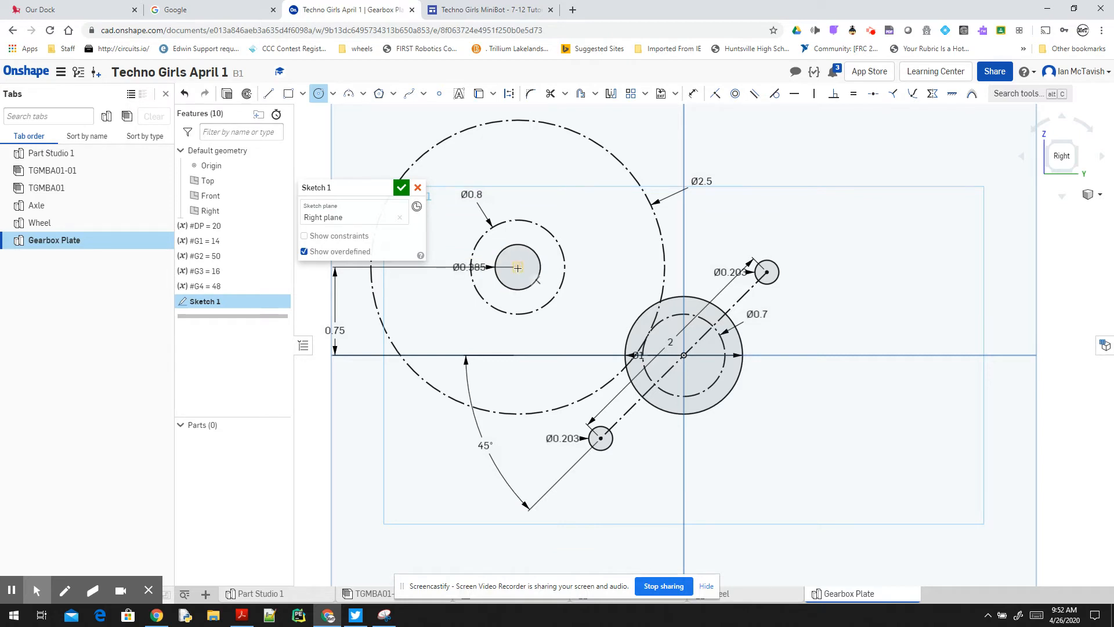
{"action": "left_click", "coordinate": [604, 262]}
{"action": "type", "text": "0"}
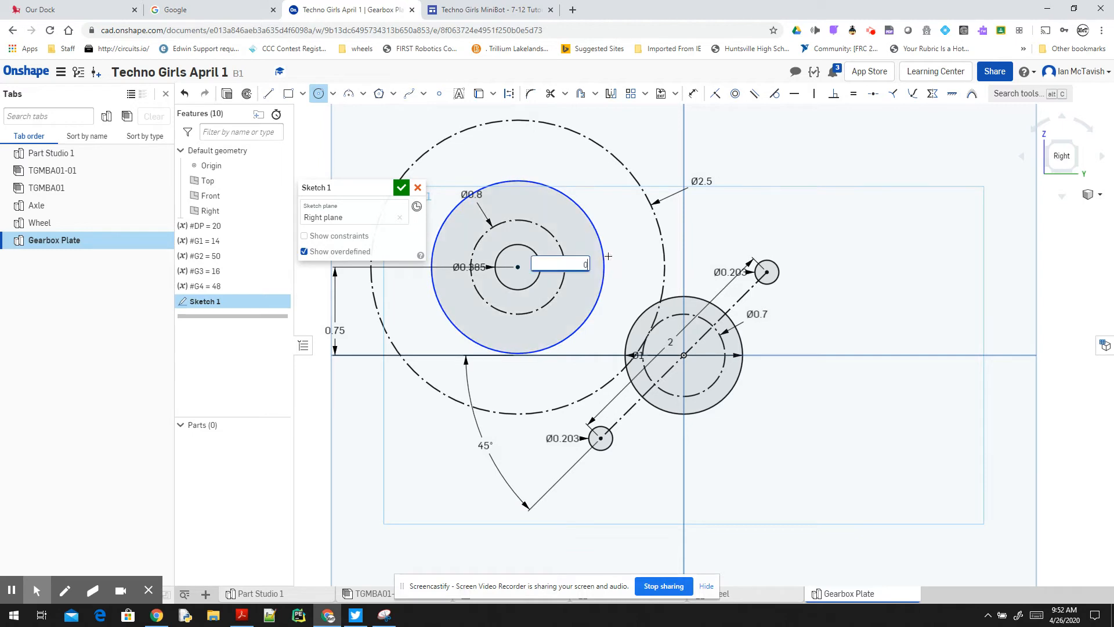
{"action": "type", "text": ".885"}
{"action": "key", "text": "Return"}
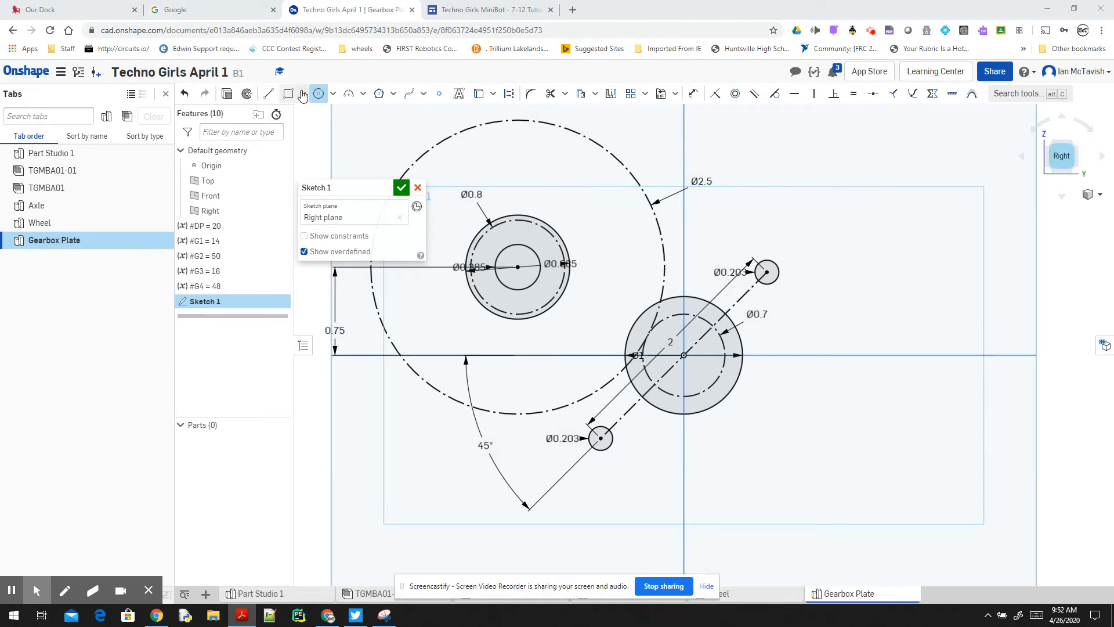
Draw a construction circle about 2.3 inches in diameter, centred above the plate and reaching down to the 0.8 inch pitch circle.
{"action": "left_click", "coordinate": [510, 94]}
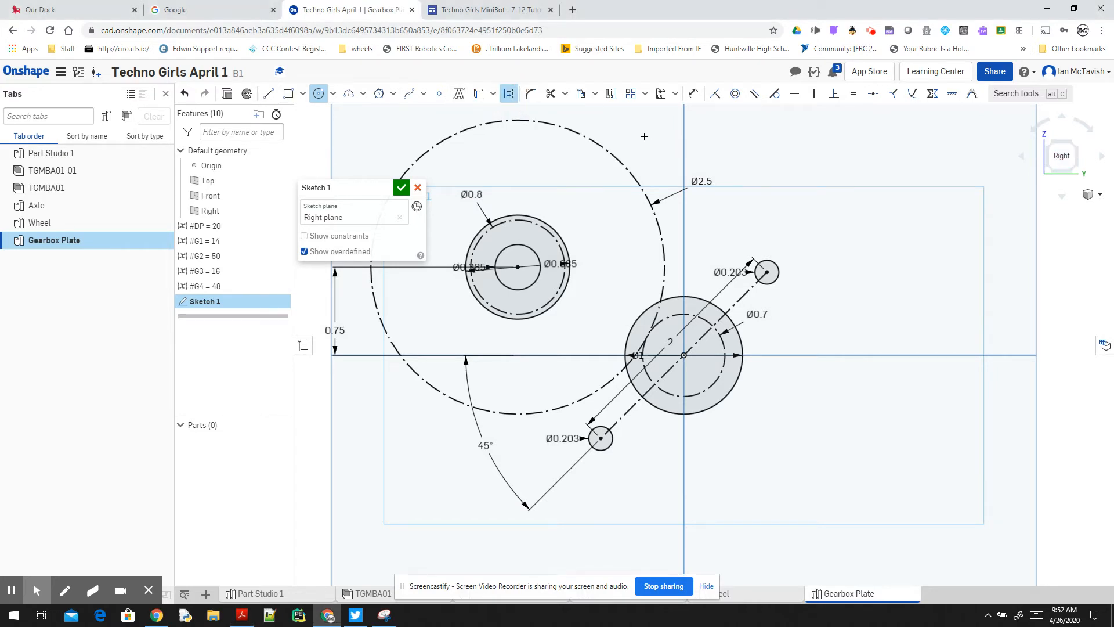
{"action": "left_click", "coordinate": [644, 136]}
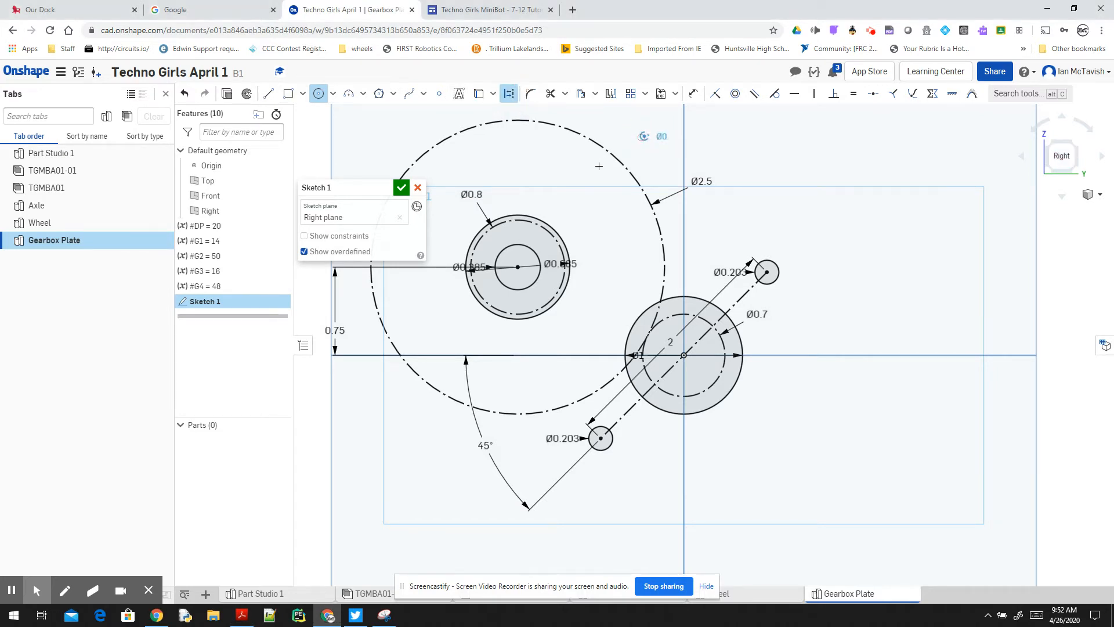
{"action": "left_click", "coordinate": [551, 234]}
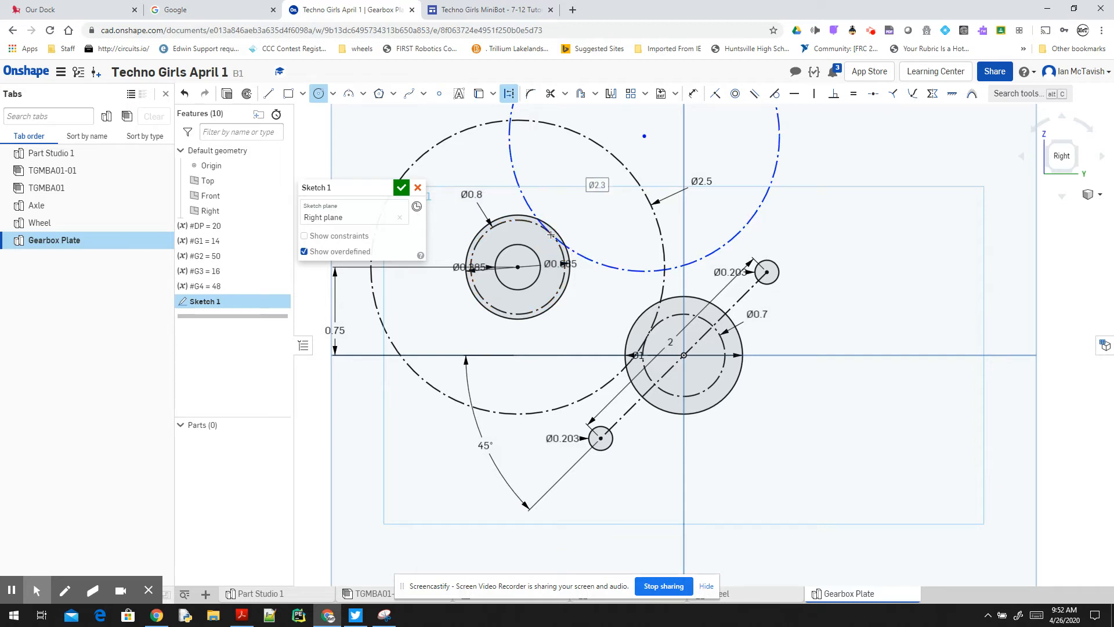
{"action": "key", "text": "Escape"}
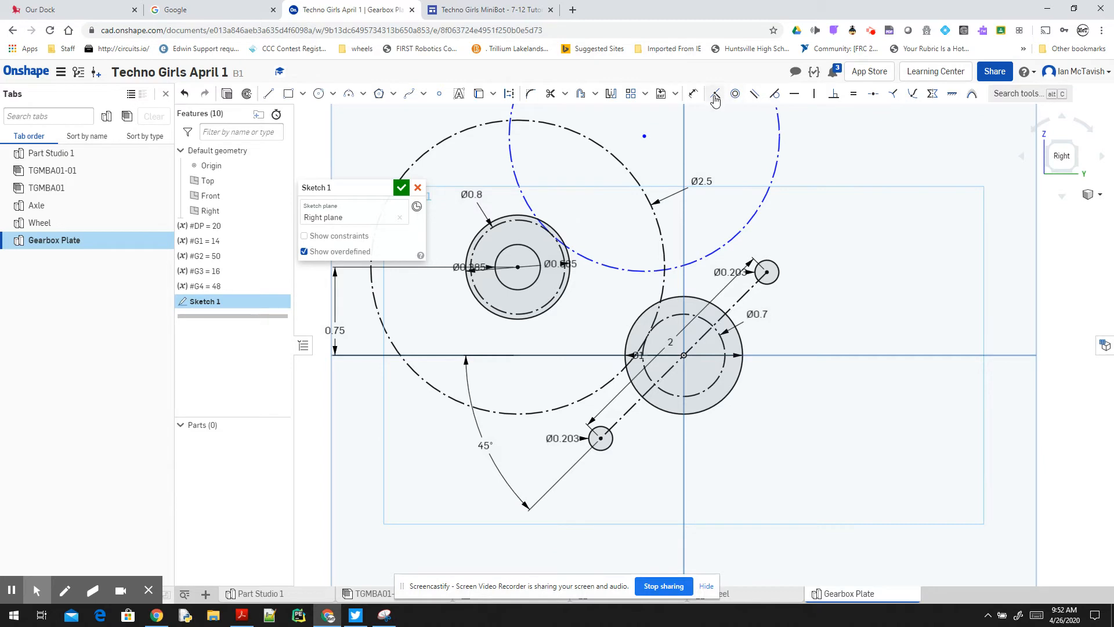
Dimension the upper construction circle's diameter with the expression #G4/#DP.
{"action": "left_click", "coordinate": [692, 96]}
{"action": "left_click", "coordinate": [779, 157]}
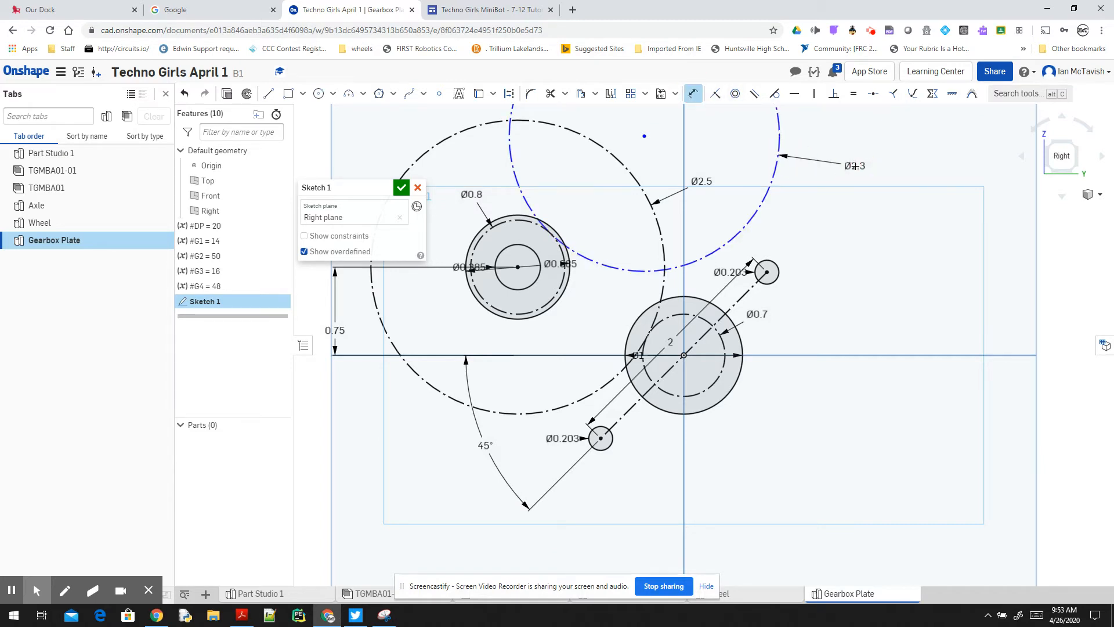
{"action": "left_click", "coordinate": [854, 165]}
{"action": "type", "text": "G4/D"}
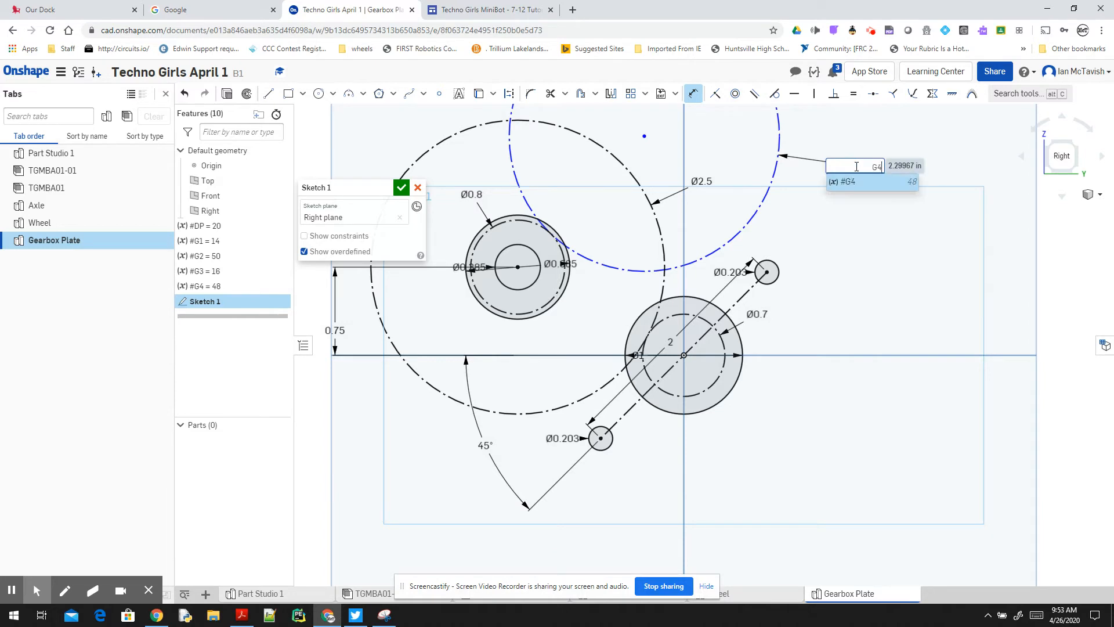
{"action": "key", "text": "Return"}
{"action": "type", "text": "/DP"}
{"action": "key", "text": "Return"}
{"action": "key", "text": "Return"}
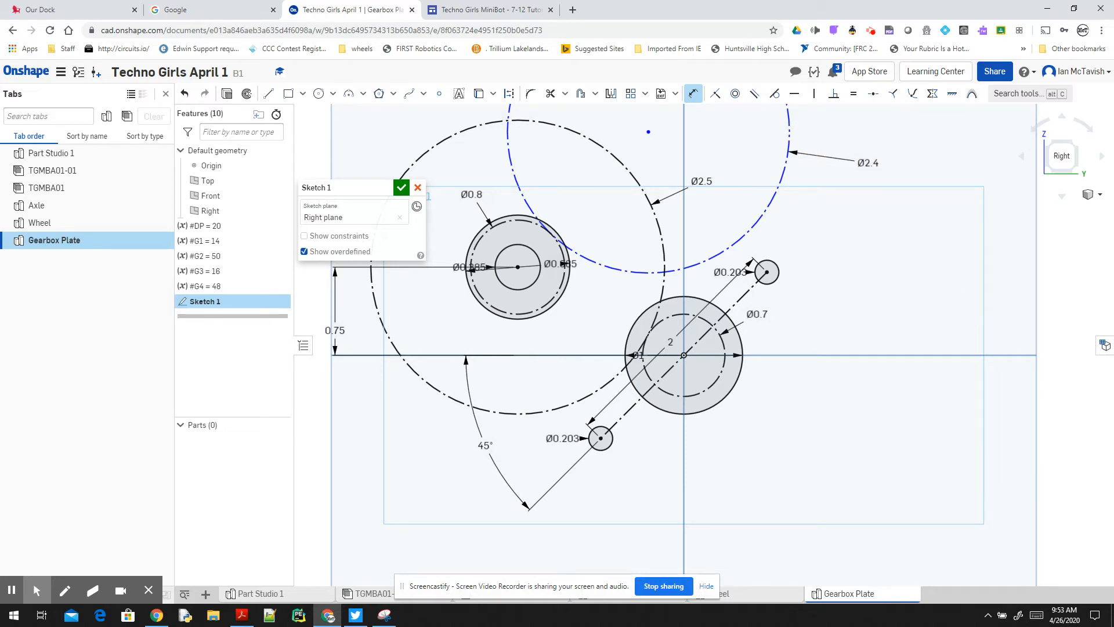
Dimension the upper construction circle's centre 2 inches above the horizontal line through the pinion centre.
{"action": "key", "text": "alt+Tab"}
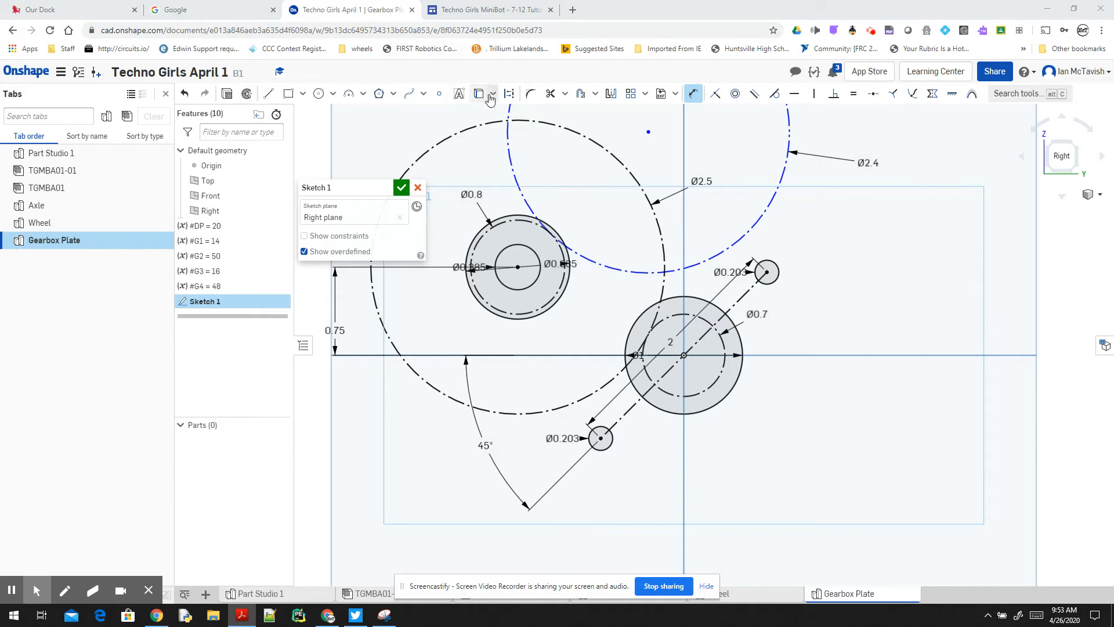
{"action": "left_click", "coordinate": [648, 133]}
{"action": "left_click", "coordinate": [784, 355]}
{"action": "left_click", "coordinate": [974, 230]}
{"action": "type", "text": "2"}
{"action": "key", "text": "Return"}
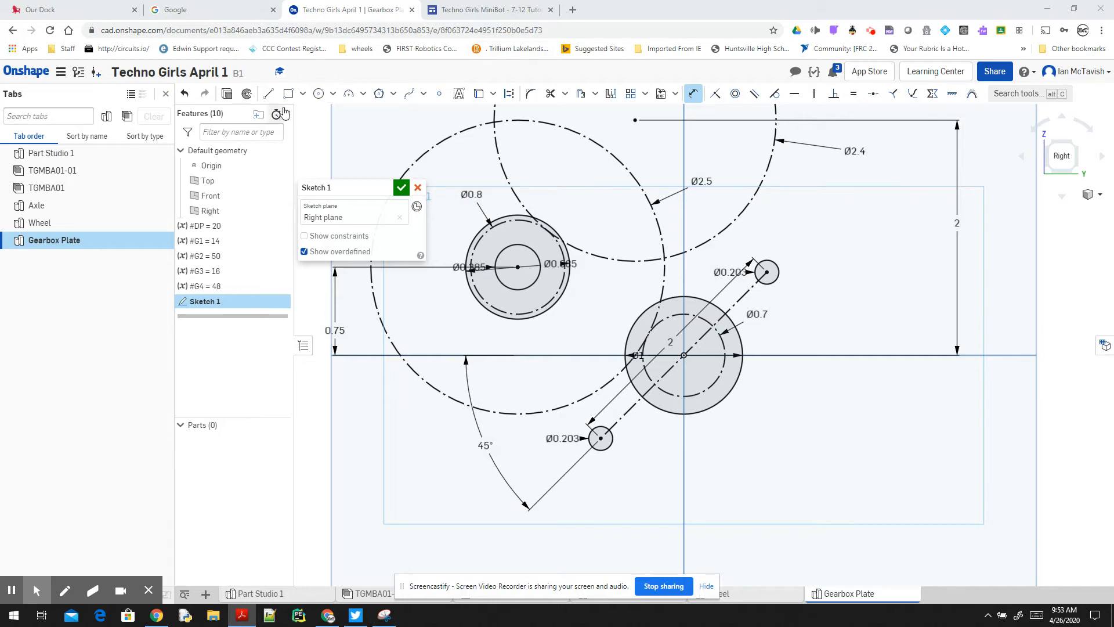
Draw a 0.385 inch diameter circle at the centre of the 2.4 inch construction circle.
{"action": "left_click", "coordinate": [317, 95]}
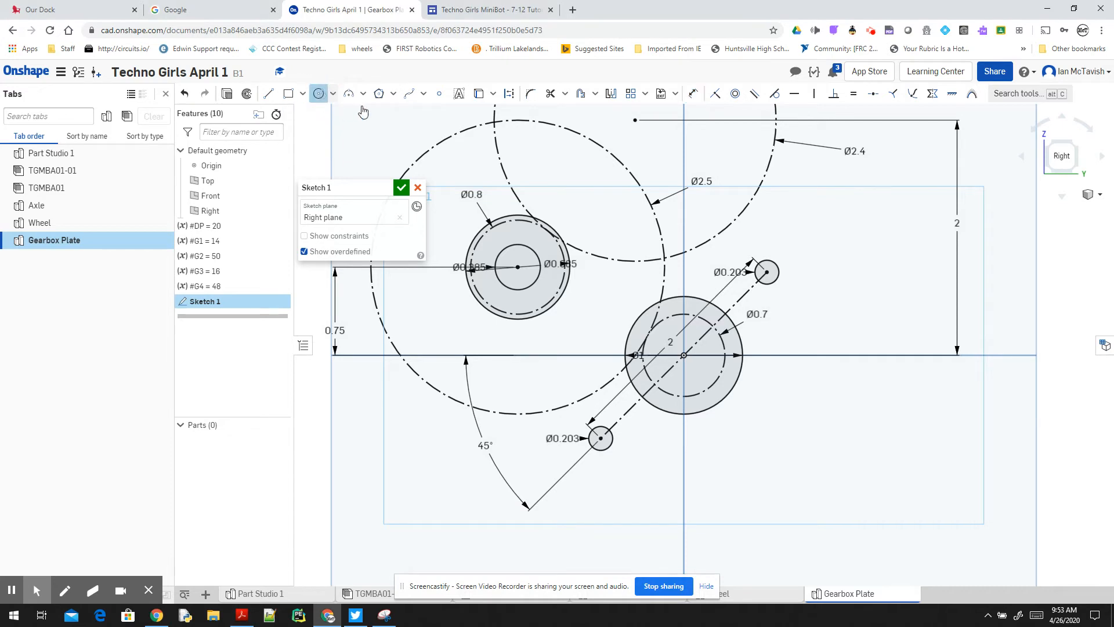
{"action": "left_click", "coordinate": [635, 120]}
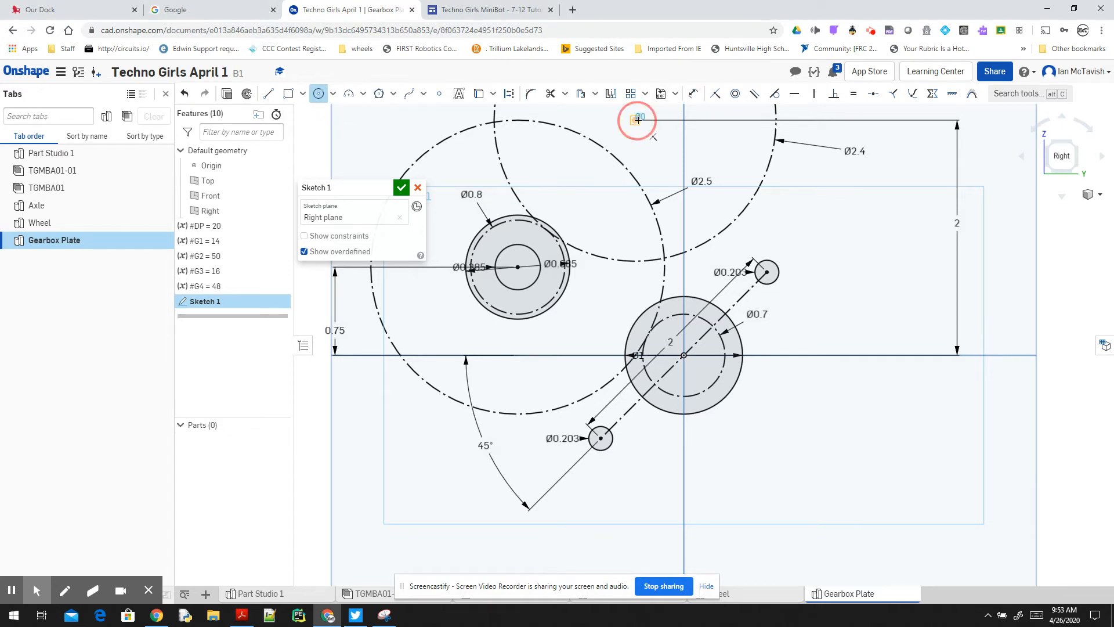
{"action": "left_click", "coordinate": [669, 136]}
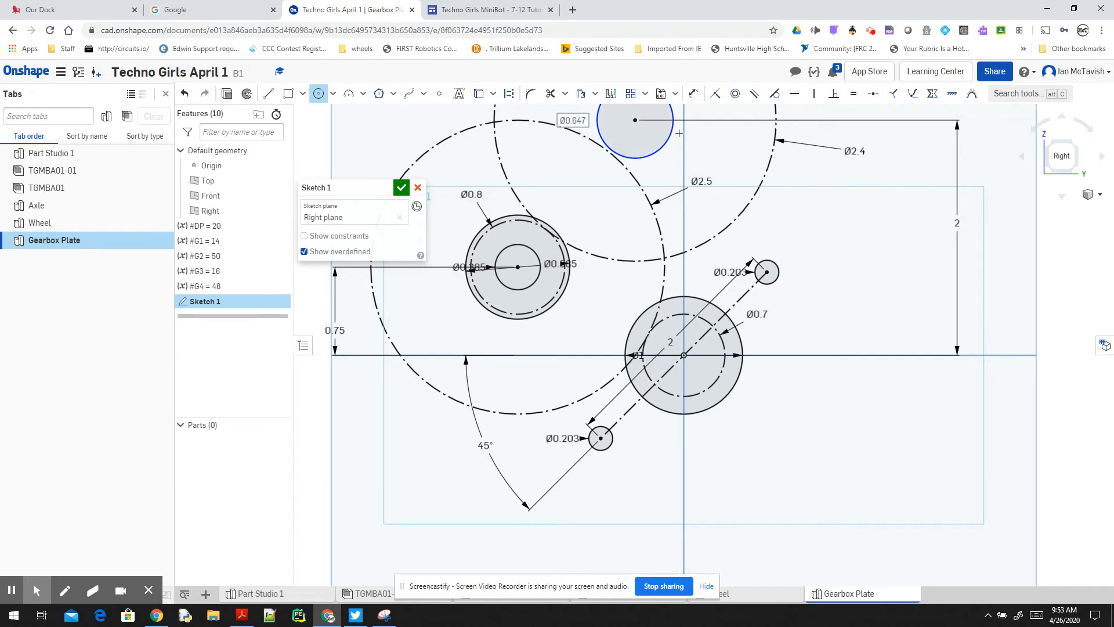
{"action": "type", "text": "3"}
{"action": "type", "text": "0.385"}
{"action": "key", "text": "Return"}
Draw a 0.885 inch diameter bearing circle, concentric with the 0.385 inch circle at the upper axle centre.
{"action": "middle_click_drag", "start_coordinate": [697, 153], "coordinate": [678, 314]}
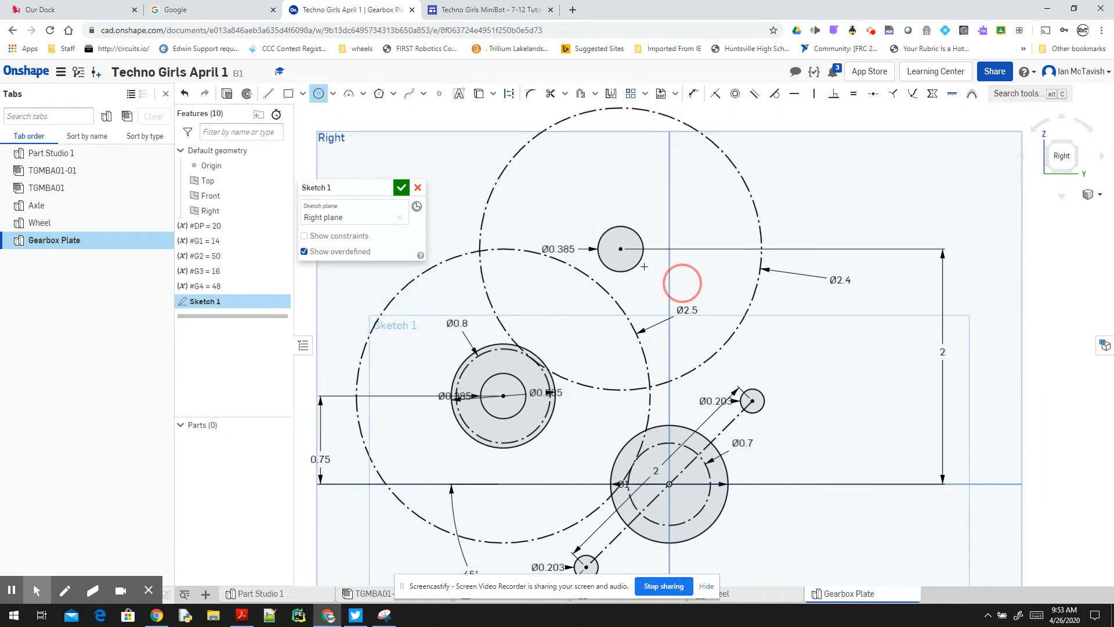
{"action": "left_click", "coordinate": [621, 249]}
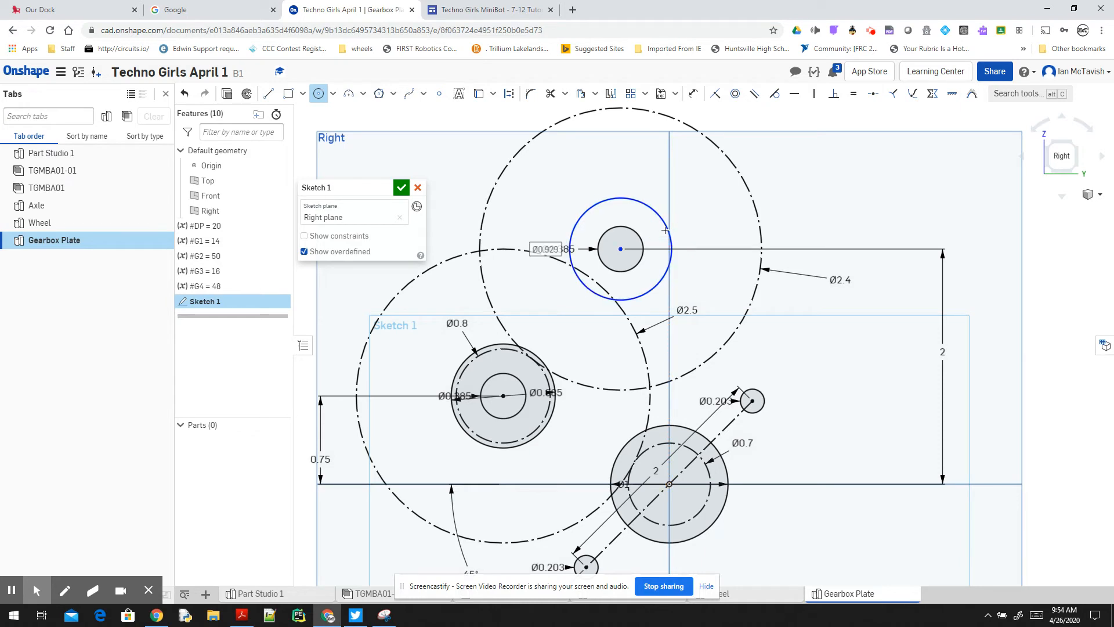
{"action": "left_click", "coordinate": [666, 230]}
{"action": "type", "text": "0.885"}
{"action": "key", "text": "Return"}
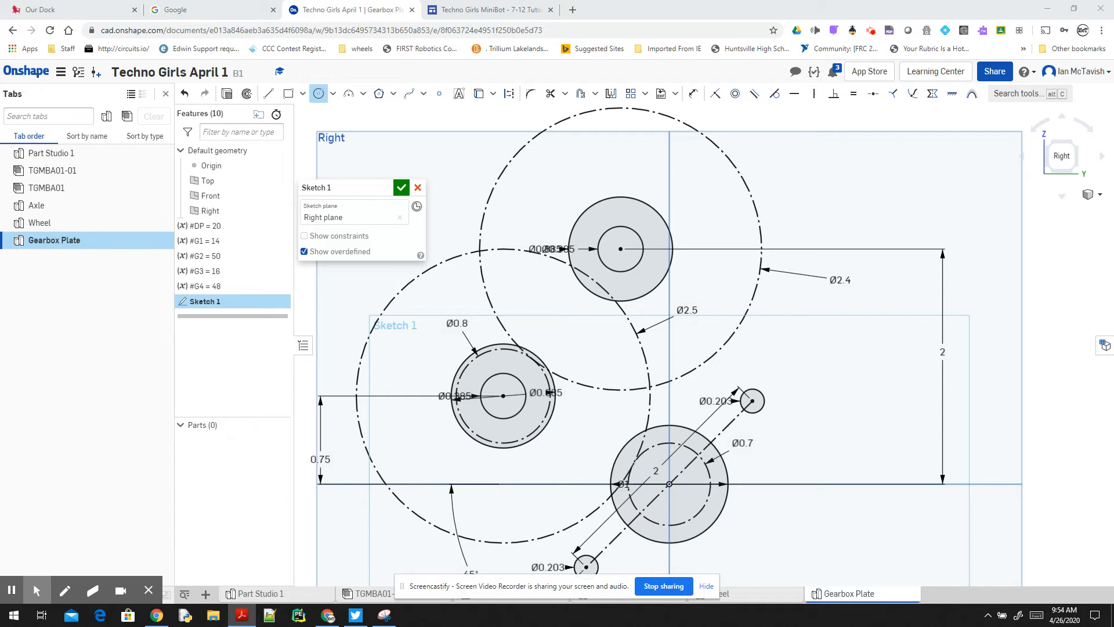
Switch to the Techno Girls MiniBot site and read the Gearbox Design slides full screen, up to the one on mounting the gearbox.
{"action": "left_click", "coordinate": [465, 10]}
{"action": "left_click", "coordinate": [846, 473]}
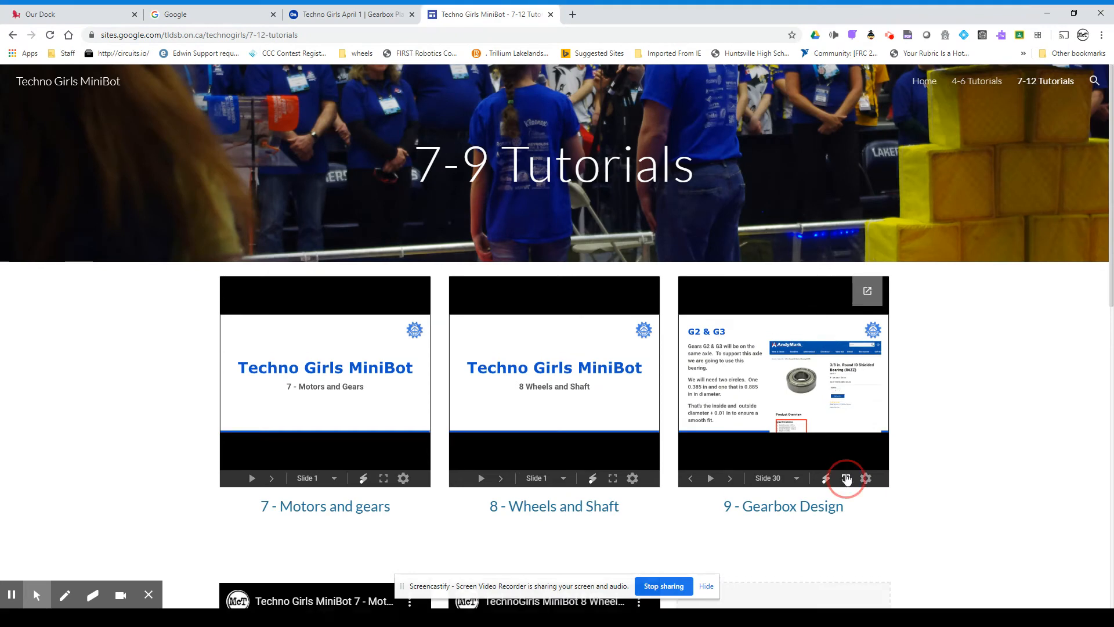
{"action": "key", "text": "Right"}
{"action": "key", "text": "Right"}
{"action": "key", "text": "Right"}
{"action": "key", "text": "Right"}
{"action": "key", "text": "Right"}
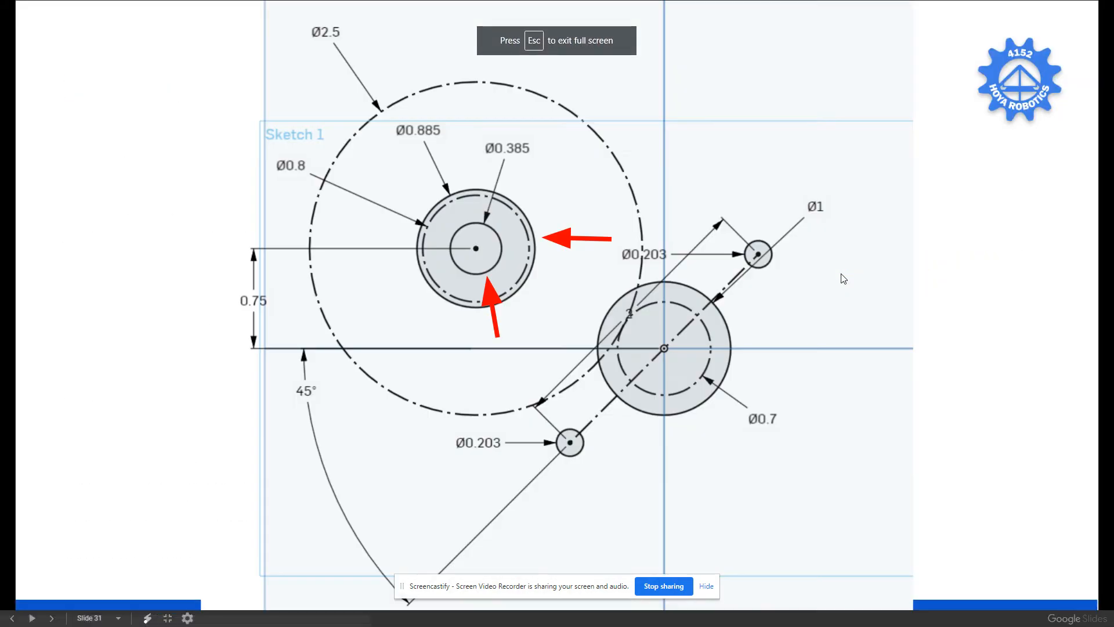
{"action": "key", "text": "Right"}
{"action": "key", "text": "Right"}
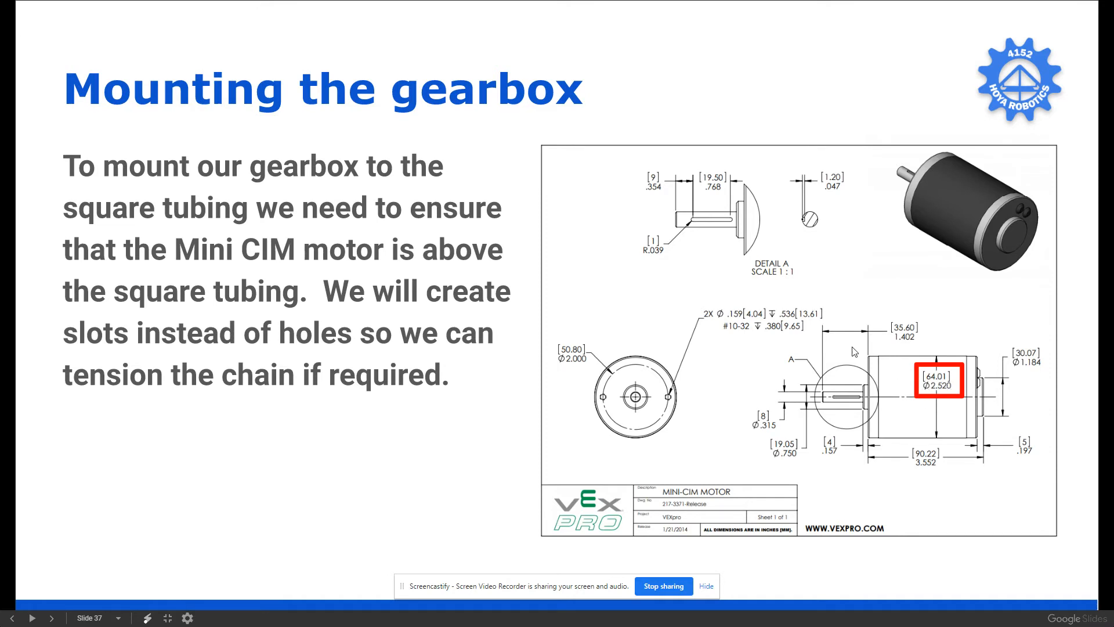
{"action": "key", "text": "Escape"}
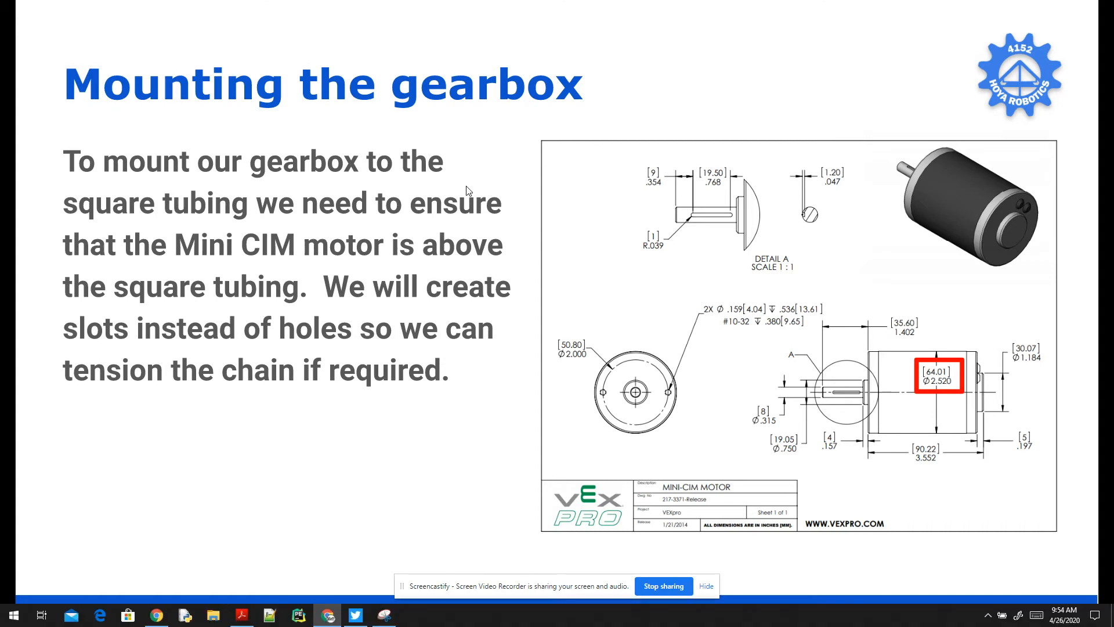
Return to Onshape and draw a 0.25 inch vertical line below the pinion and motor mounting holes.
{"action": "left_click", "coordinate": [357, 16]}
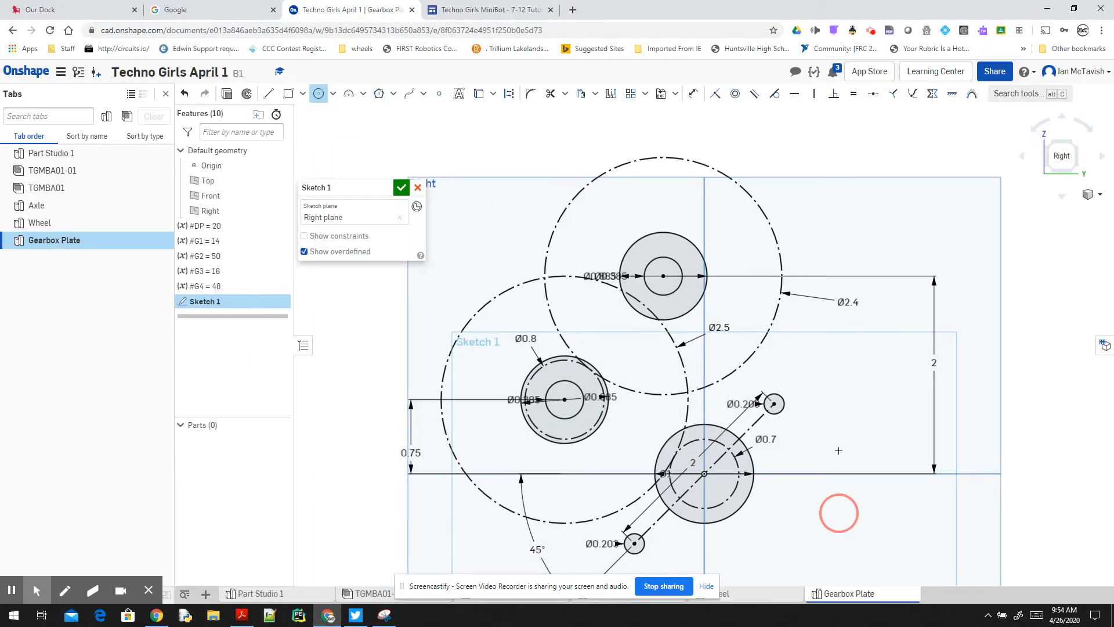
{"action": "middle_click_drag", "start_coordinate": [837, 515], "coordinate": [840, 390]}
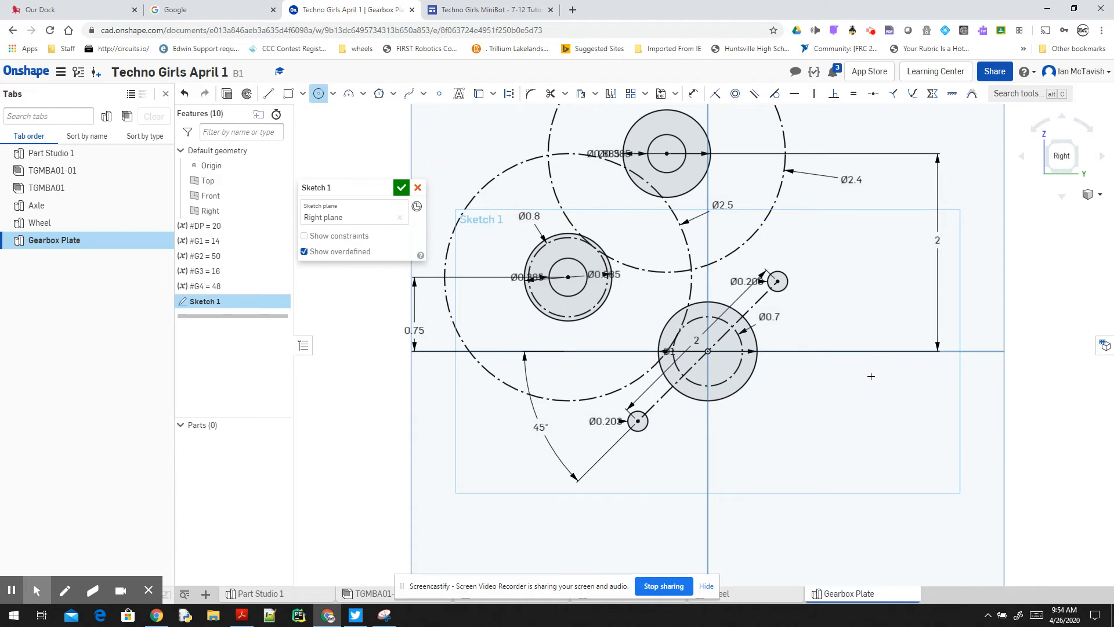
{"action": "middle_click_drag", "start_coordinate": [835, 425], "coordinate": [838, 375]}
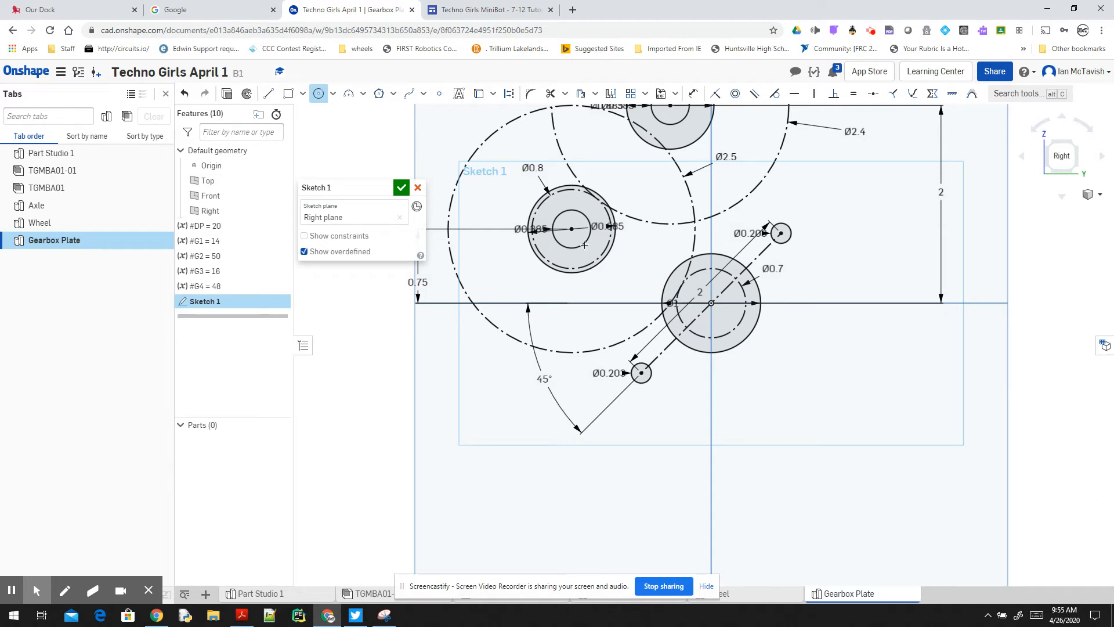
{"action": "left_click", "coordinate": [269, 94]}
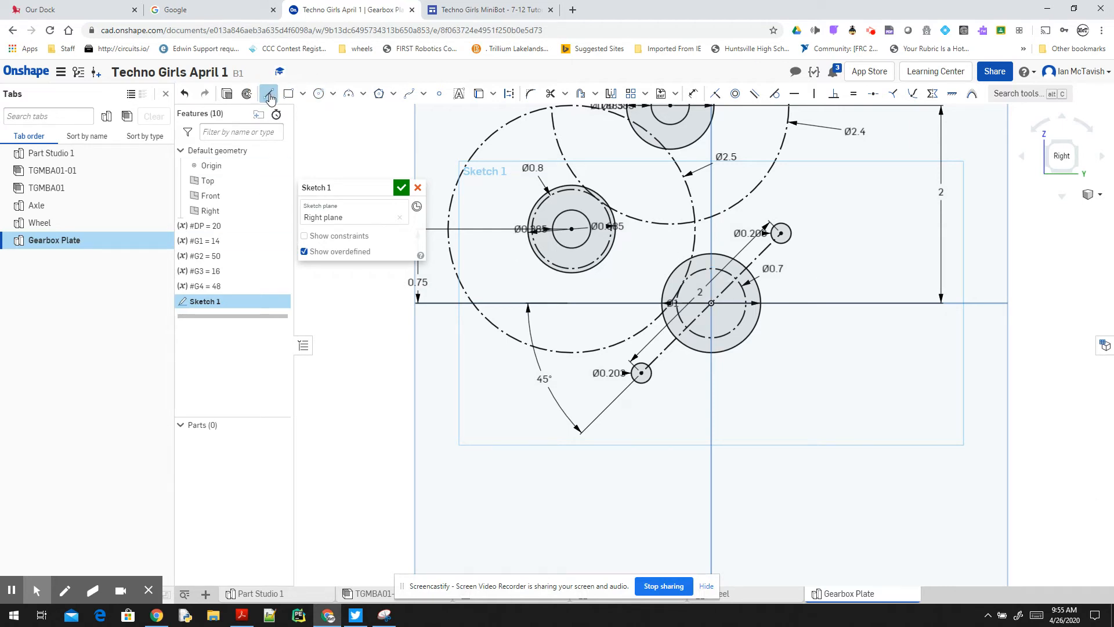
{"action": "left_click", "coordinate": [664, 406]}
{"action": "left_click", "coordinate": [665, 434]}
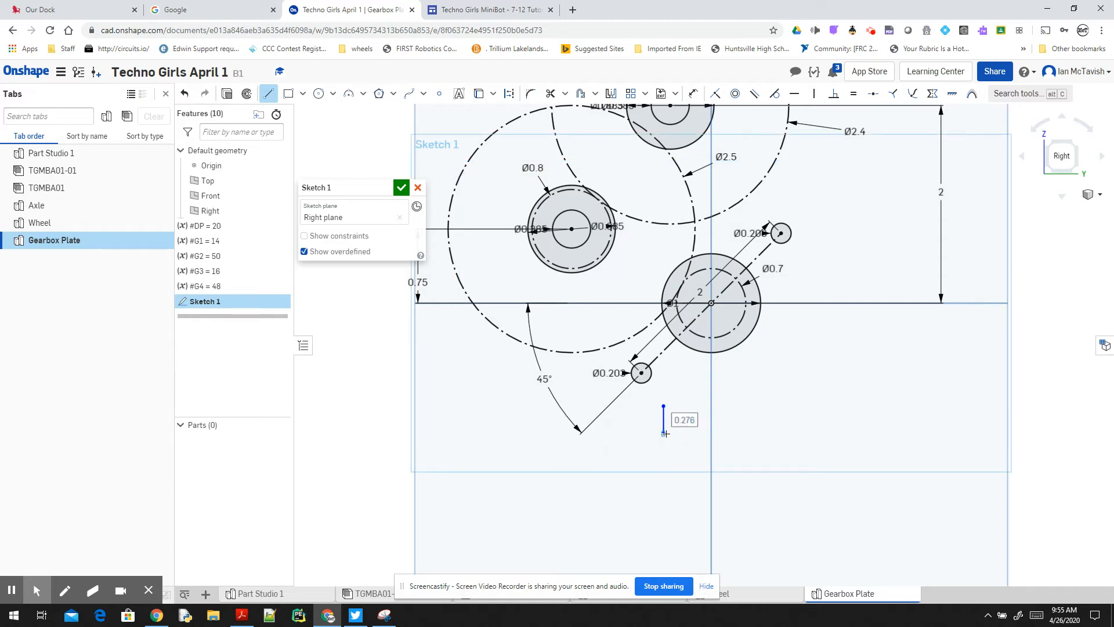
{"action": "type", "text": "0.25"}
{"action": "key", "text": "Return"}
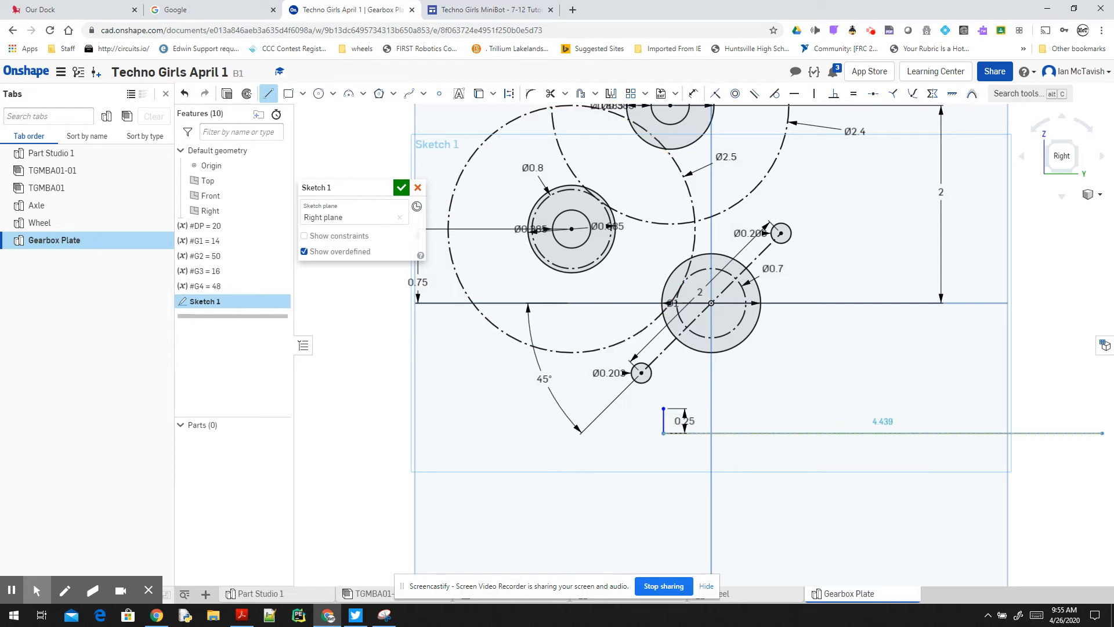
{"action": "left_click", "coordinate": [268, 94]}
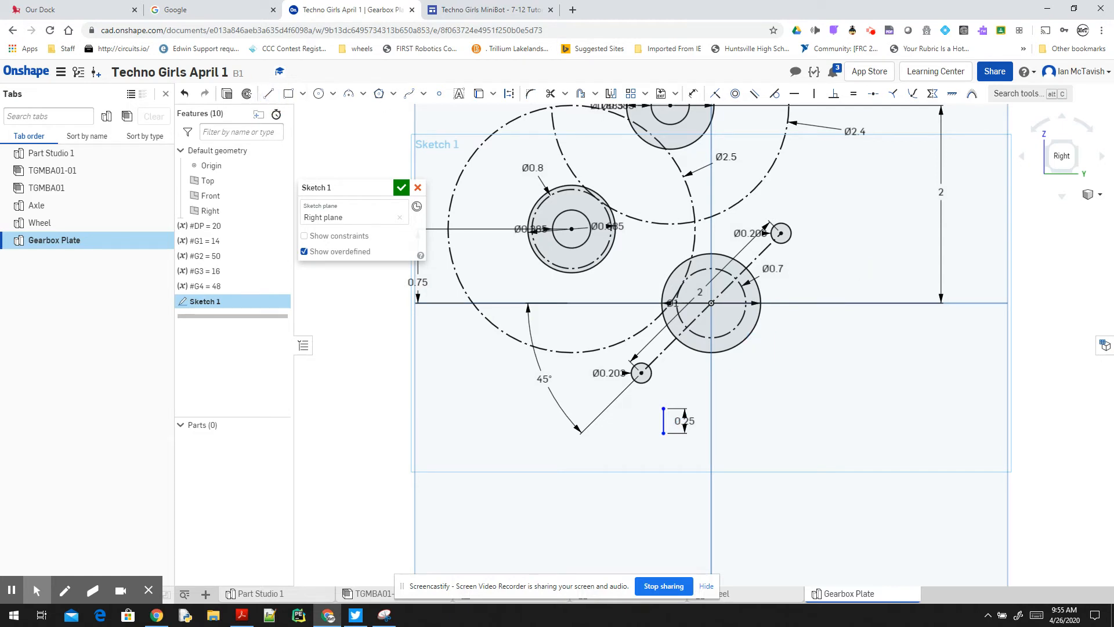
Dimension the vertical line's upper endpoint from the horizontal line through the pinion centre with the expression 2.52/2+3/8.
{"action": "key", "text": "alt+Tab"}
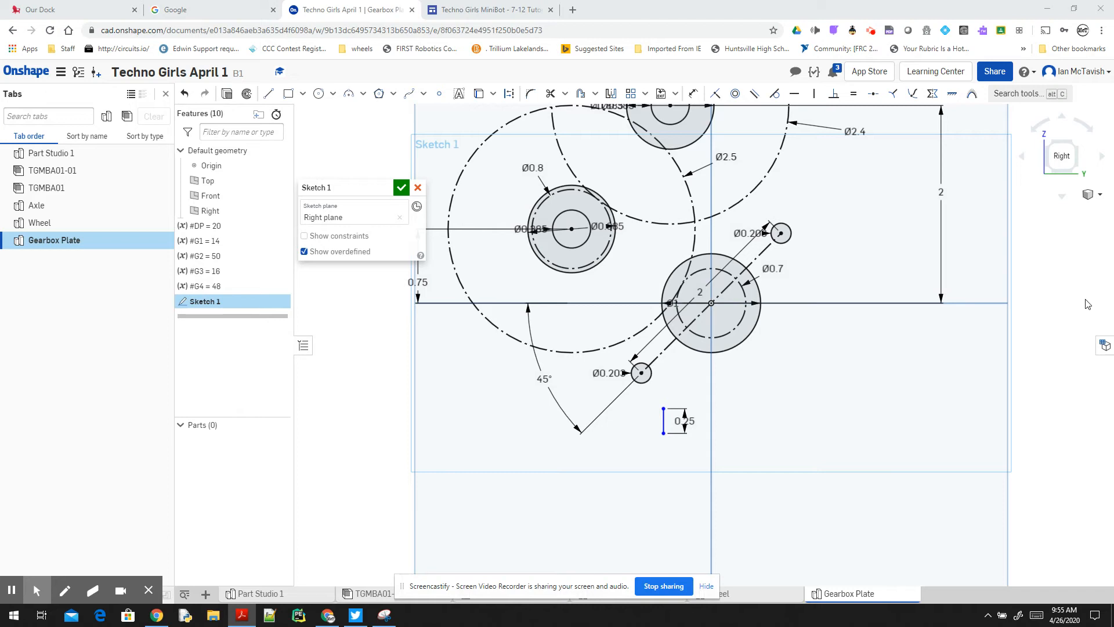
{"action": "left_click", "coordinate": [694, 97]}
{"action": "left_click", "coordinate": [694, 96]}
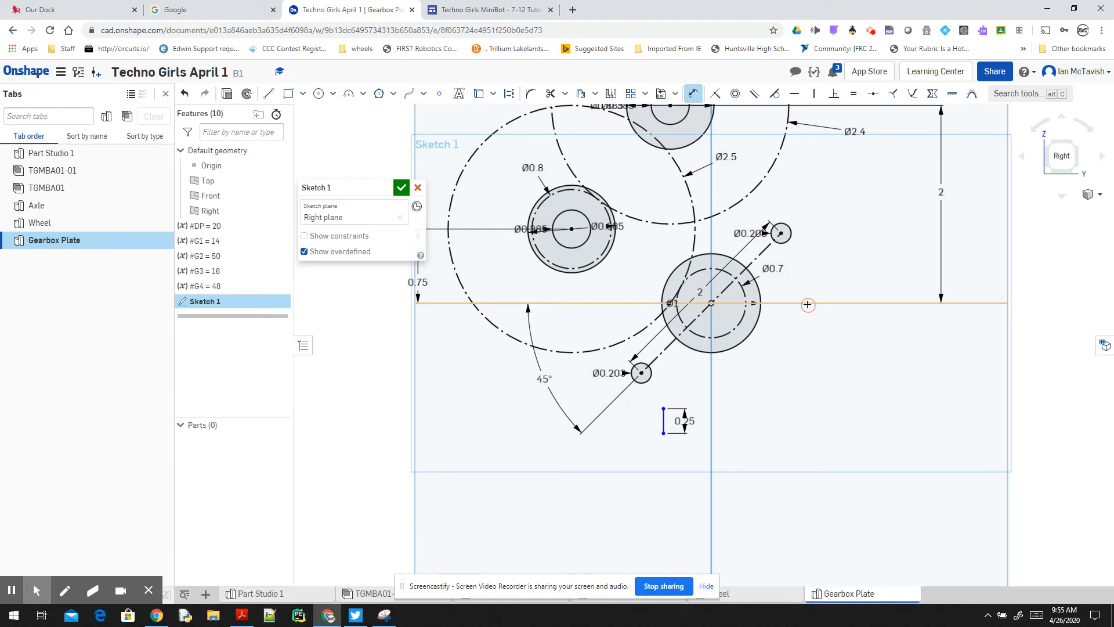
{"action": "left_click", "coordinate": [663, 409]}
{"action": "left_click", "coordinate": [859, 386]}
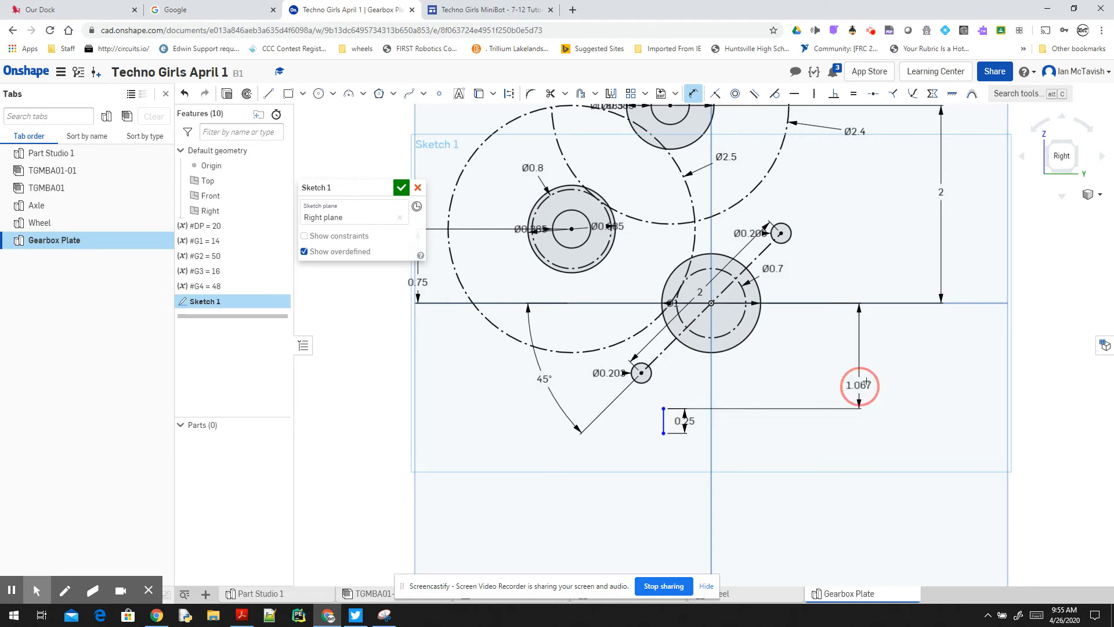
{"action": "type", "text": "2.52"}
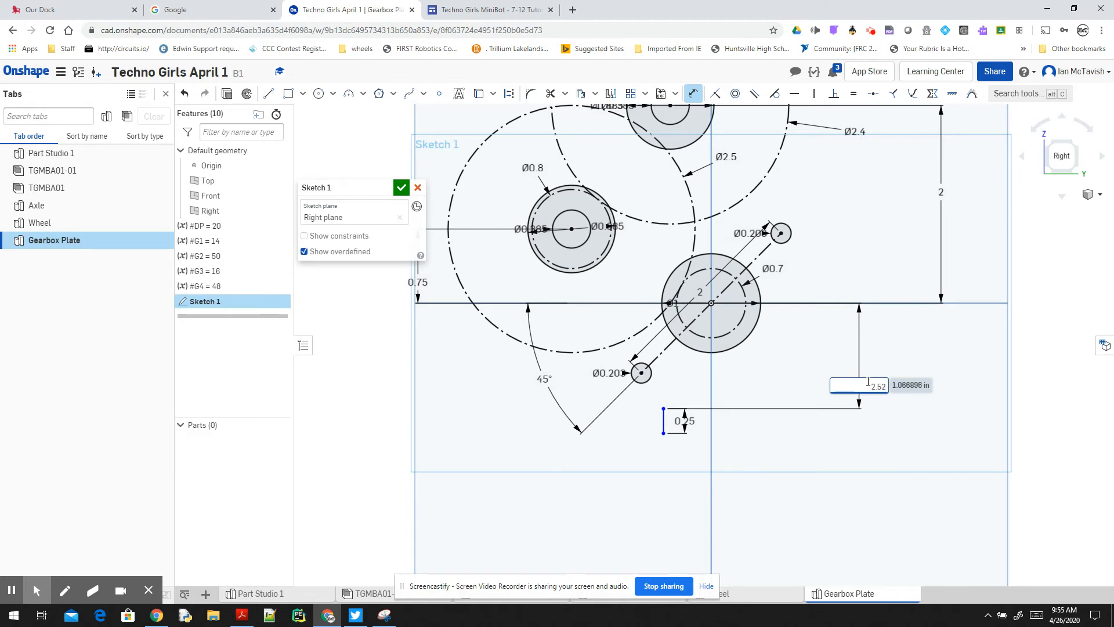
{"action": "type", "text": "/2+3/8"}
{"action": "key", "text": "Return"}
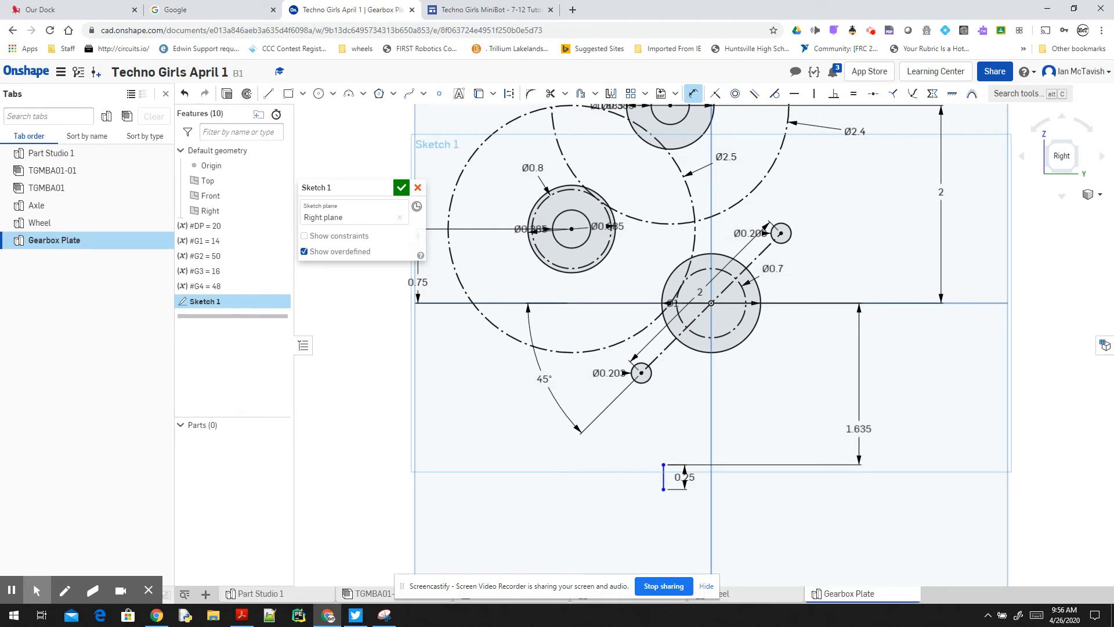
Try to create a slot around the 0.25 inch vertical line with a 13/64 inch dimension, and undo it.
{"action": "key", "text": "alt+Tab"}
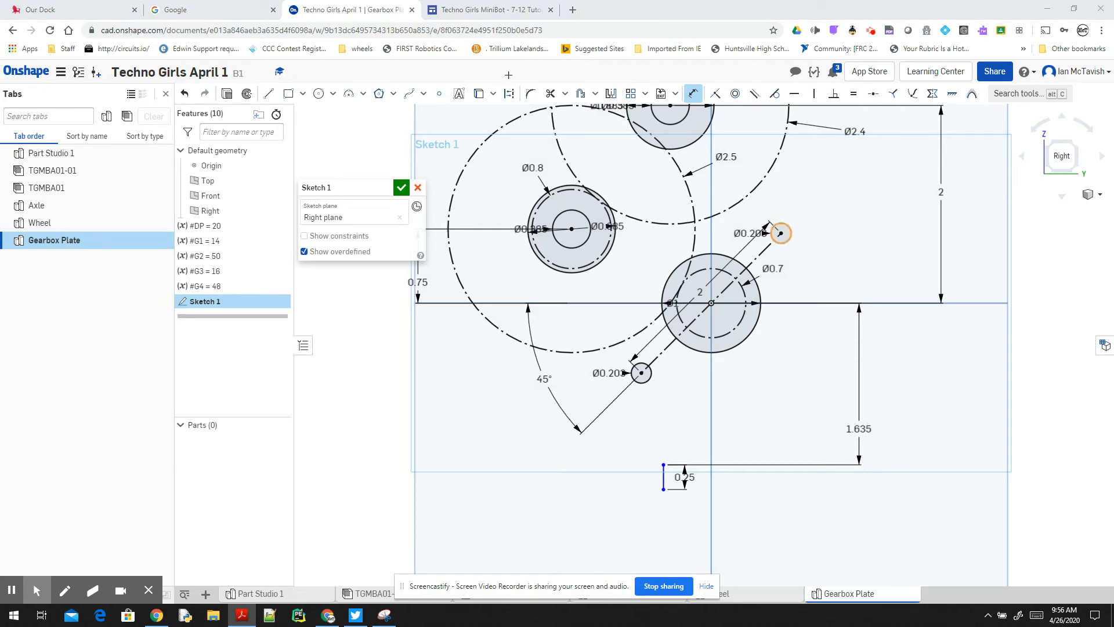
{"action": "left_click", "coordinate": [594, 95]}
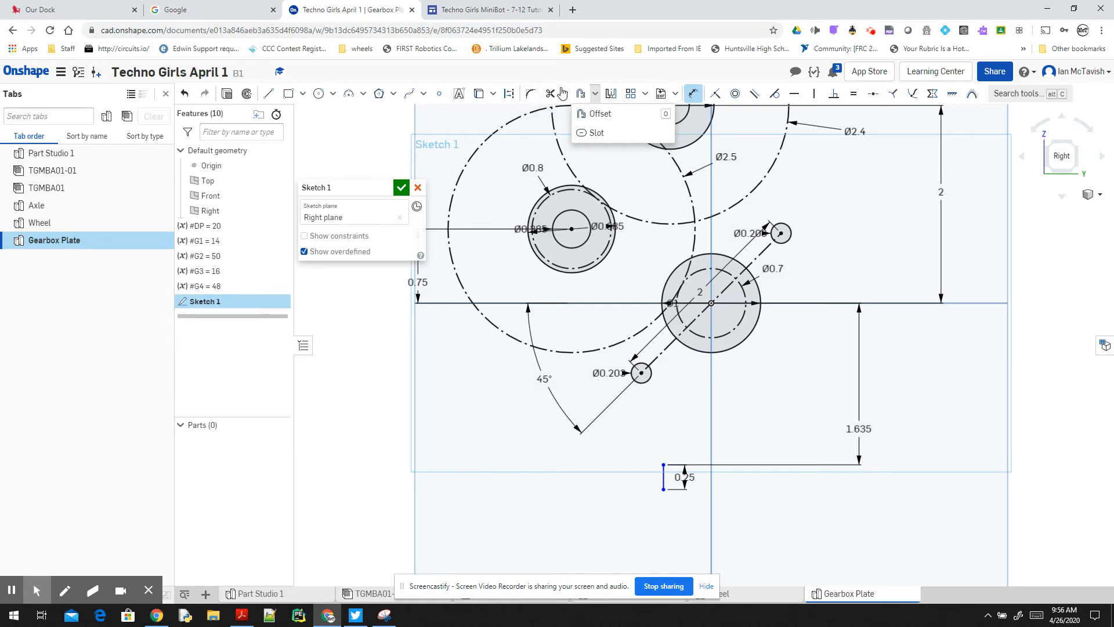
{"action": "left_click", "coordinate": [595, 135]}
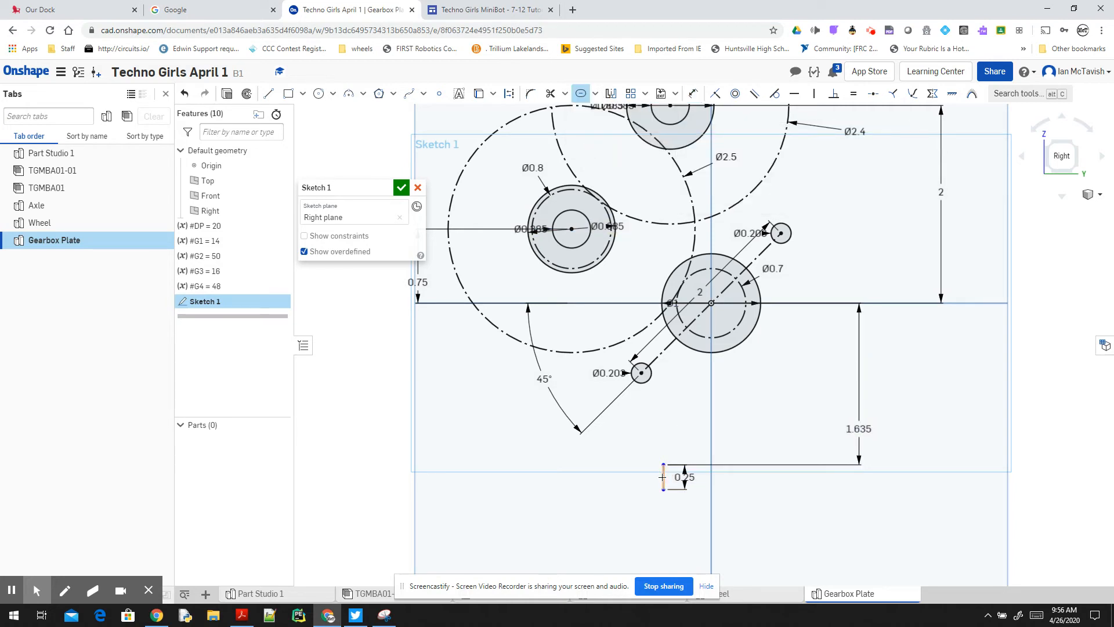
{"action": "left_click", "coordinate": [662, 477]}
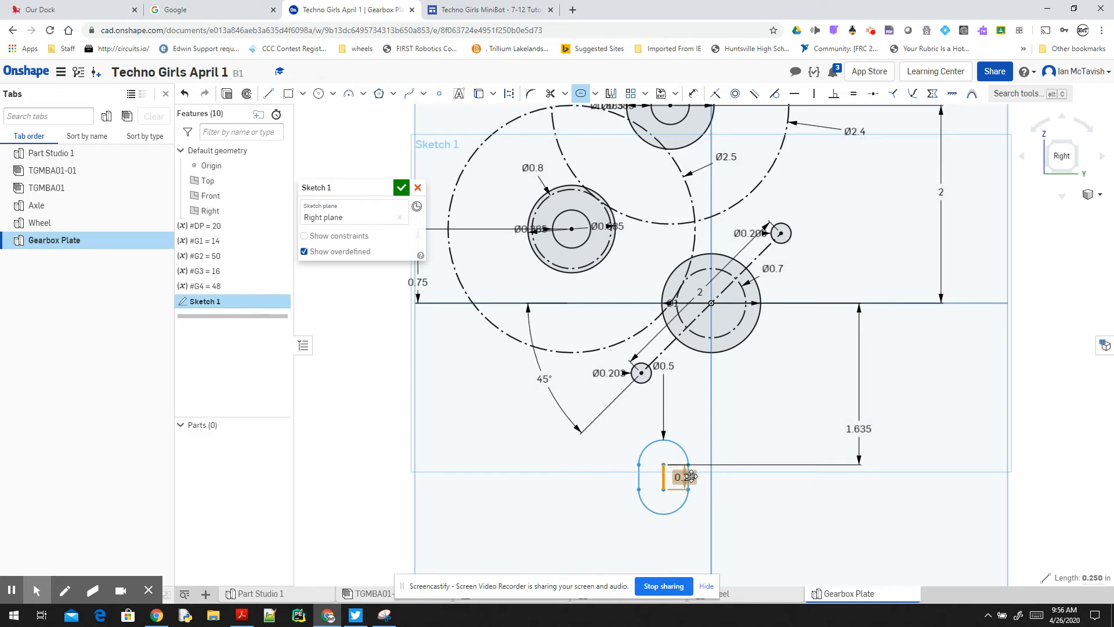
{"action": "left_click_drag", "start_coordinate": [684, 475], "coordinate": [730, 485]}
{"action": "left_click", "coordinate": [729, 486]}
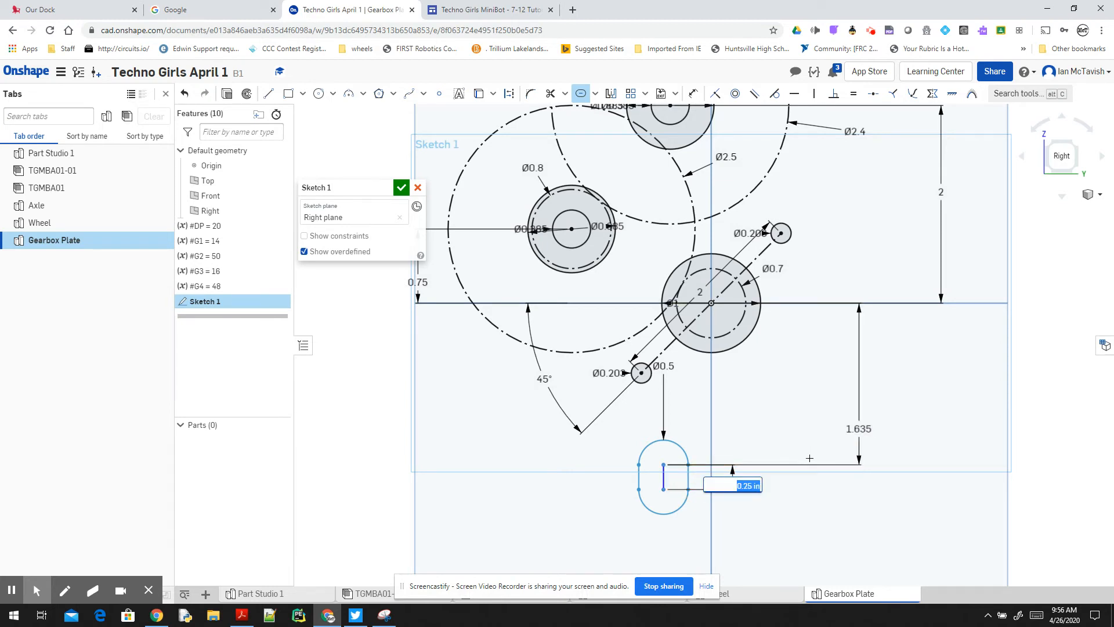
{"action": "type", "text": "13/64"}
{"action": "key", "text": "Return"}
{"action": "left_click", "coordinate": [185, 96]}
{"action": "left_click", "coordinate": [185, 96]}
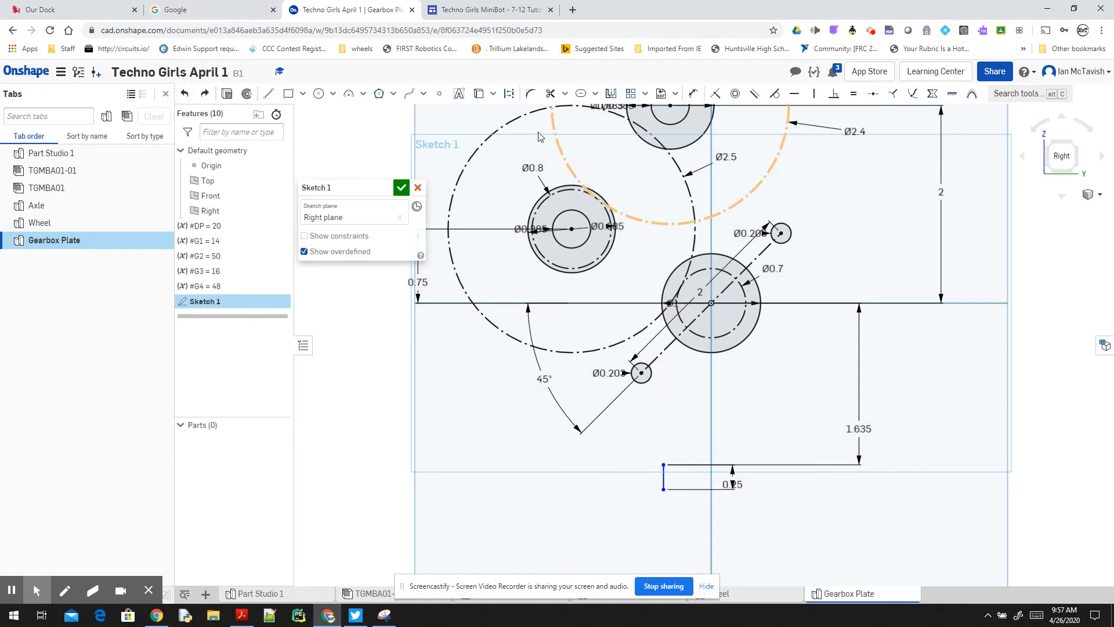
Create a slot around the 0.25 inch vertical line below the motor mounting holes.
{"action": "left_click", "coordinate": [582, 94]}
{"action": "left_click", "coordinate": [663, 476]}
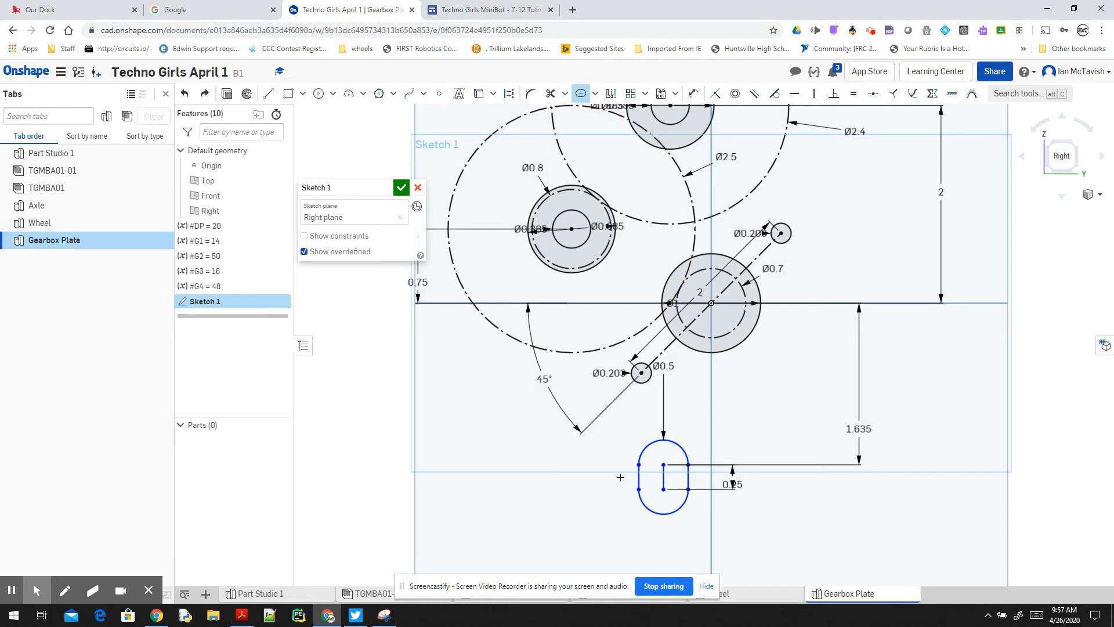
{"action": "left_click", "coordinate": [582, 93]}
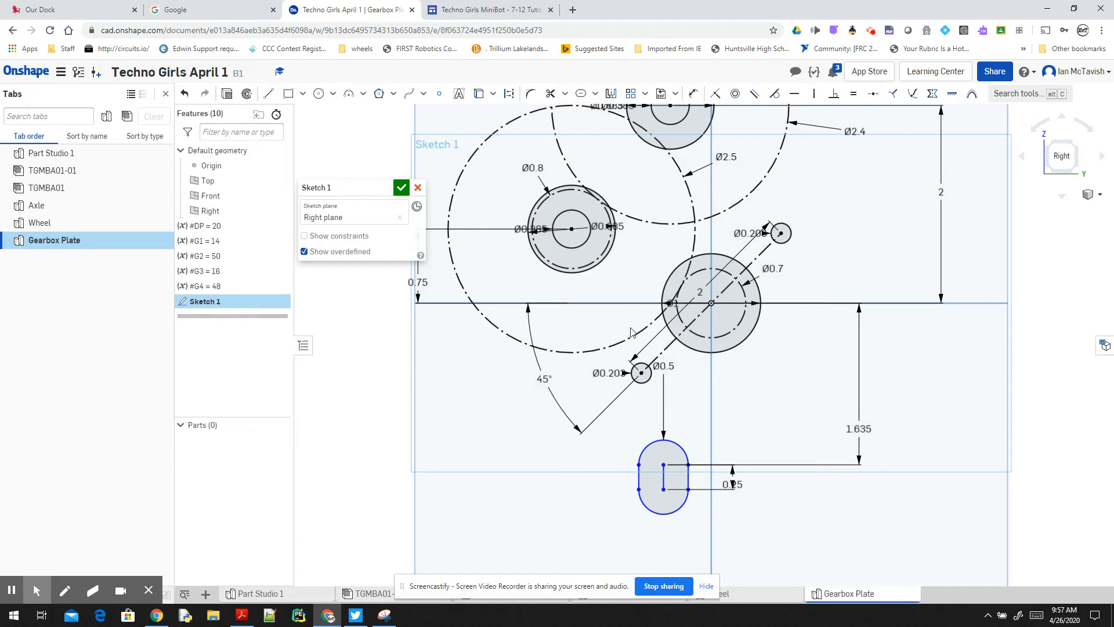
Set the lower mounting slot's diameter to 13/64 inch and move its dimension label clear of the slot.
{"action": "left_click_drag", "start_coordinate": [663, 365], "coordinate": [577, 509]}
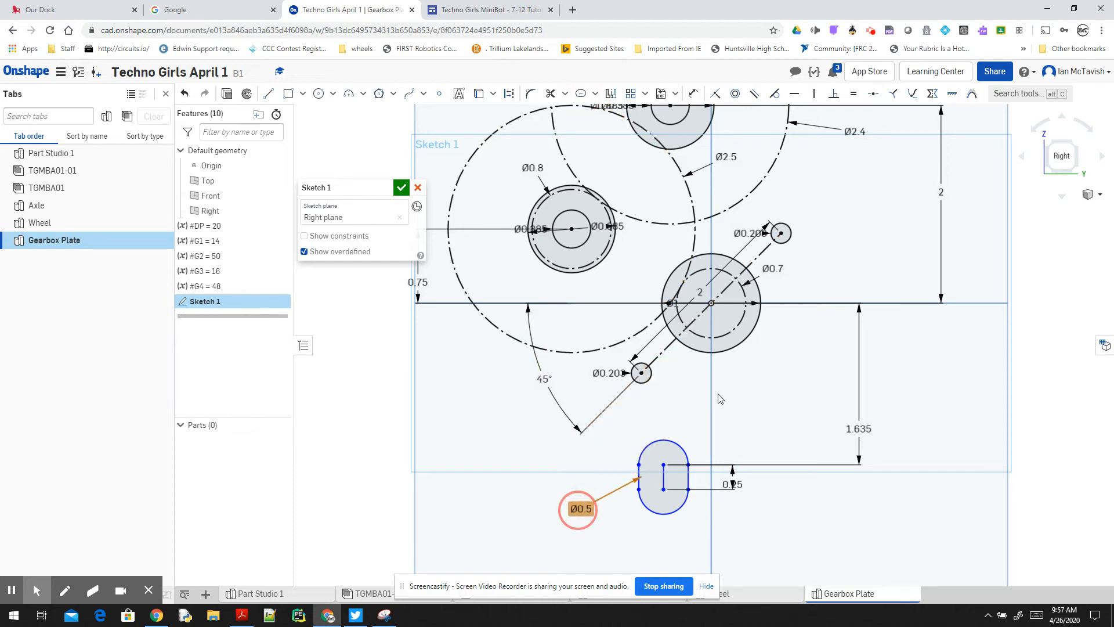
{"action": "type", "text": "13/"}
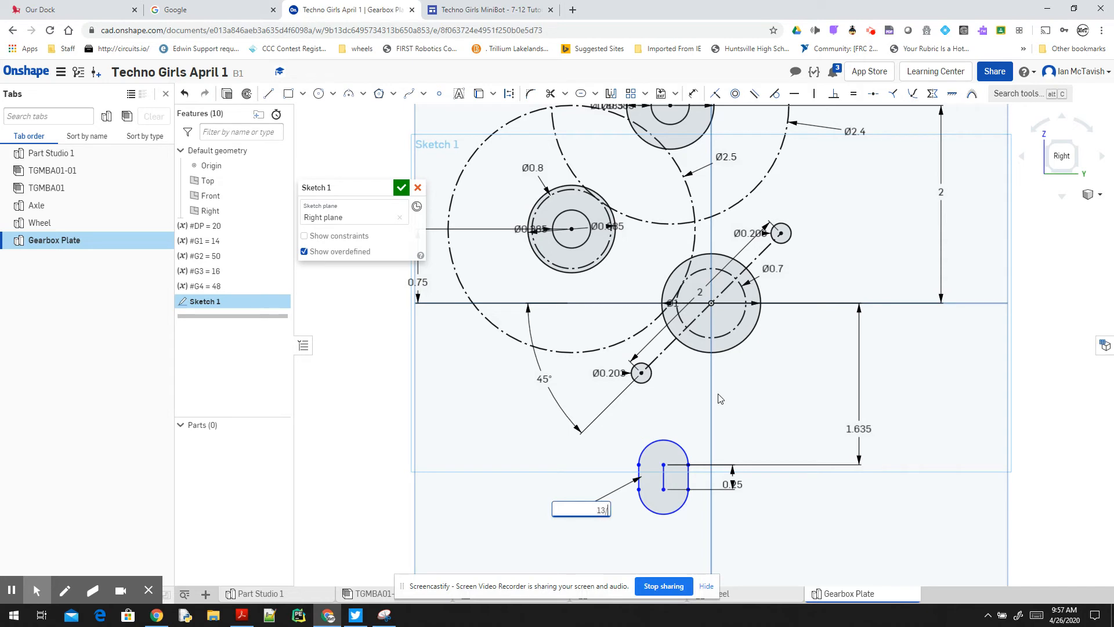
{"action": "type", "text": "64"}
{"action": "key", "text": "Return"}
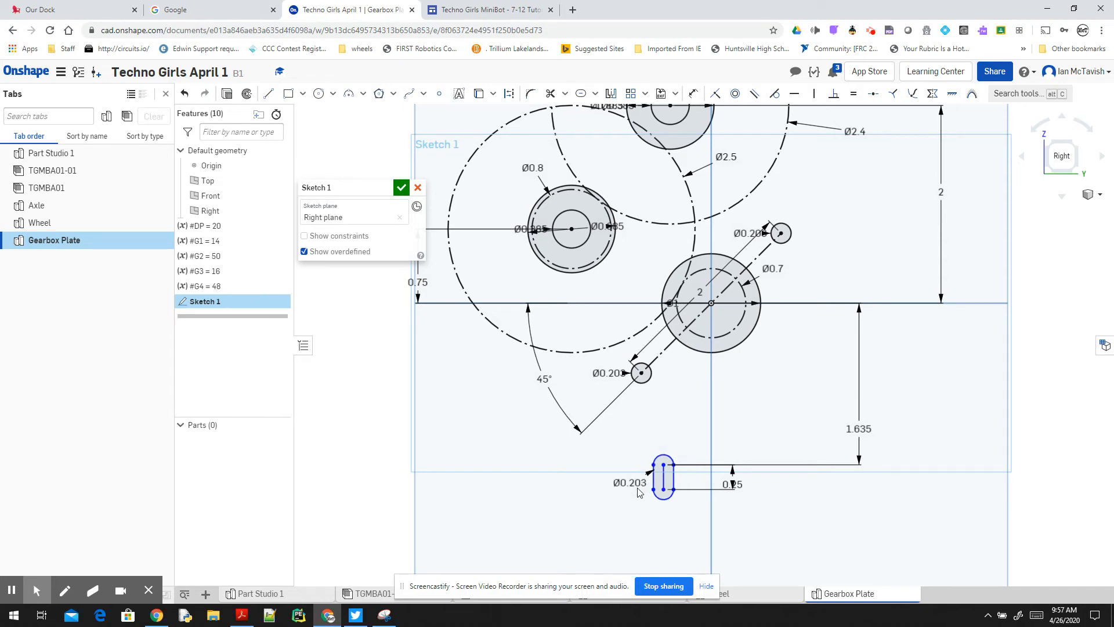
{"action": "left_click_drag", "start_coordinate": [644, 481], "coordinate": [621, 478]}
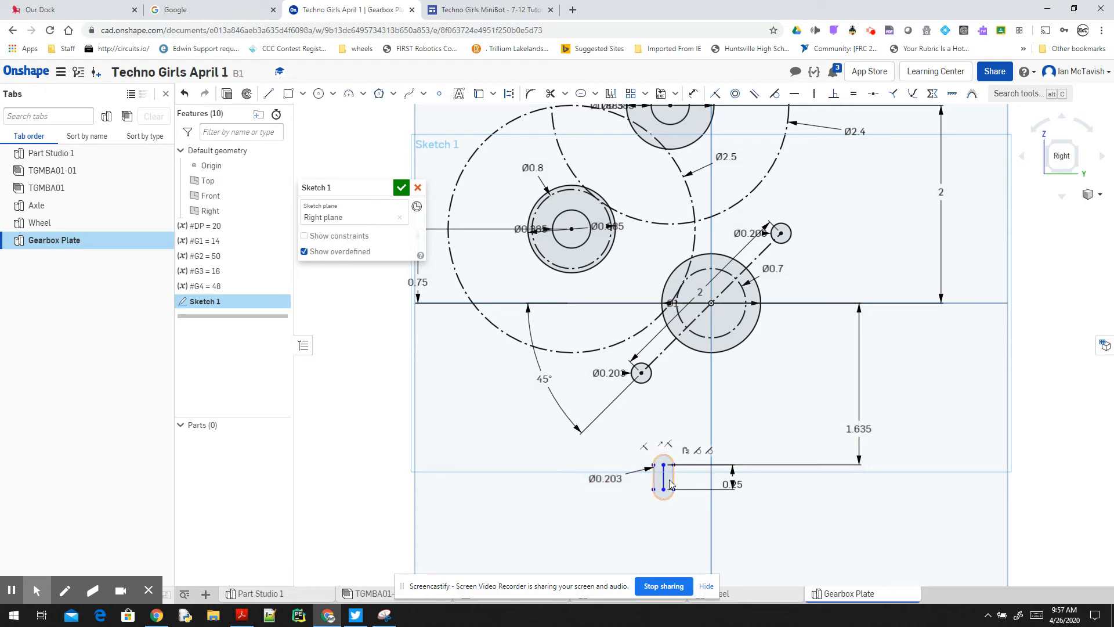
Align the upper endpoint of the slot's centre line vertically with the centre of the topmost gear circle.
{"action": "left_click", "coordinate": [667, 459]}
{"action": "key", "text": "alt+Tab"}
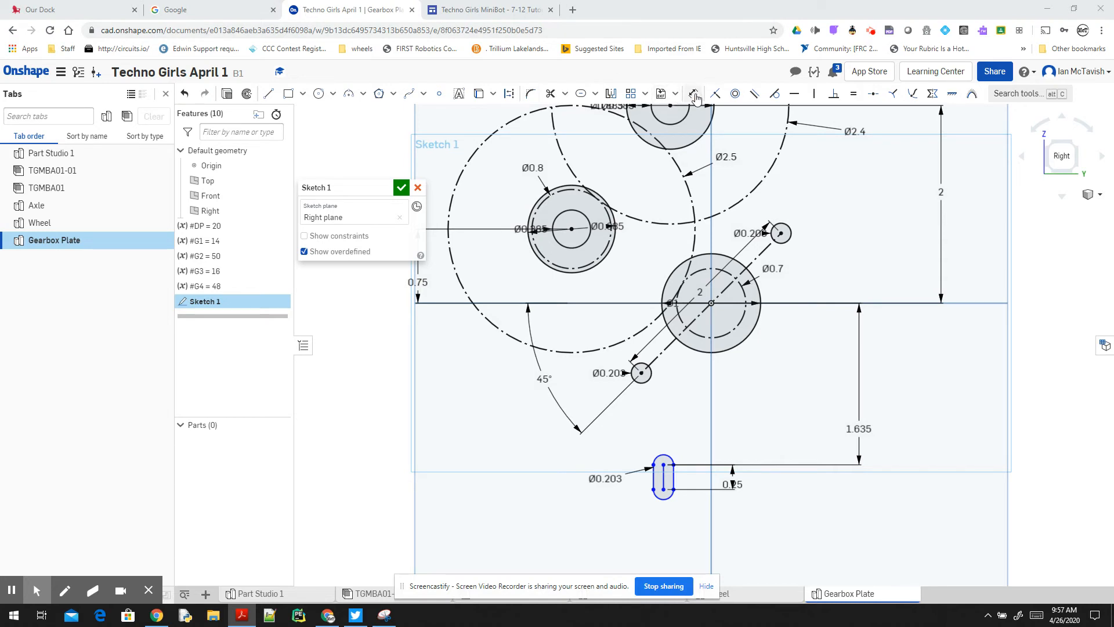
{"action": "left_click", "coordinate": [814, 95]}
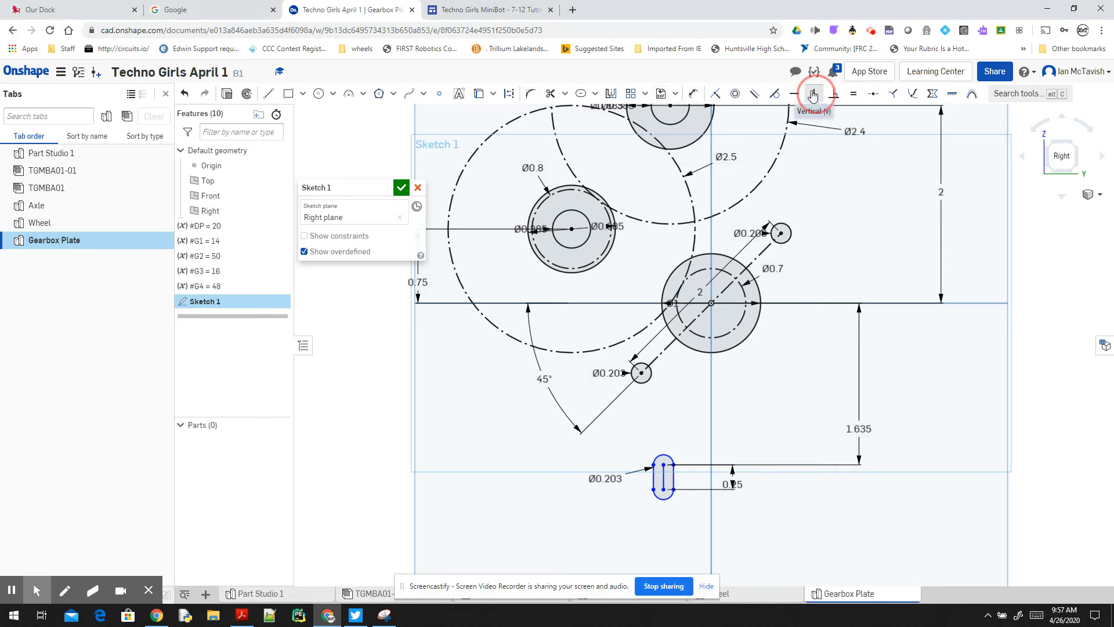
{"action": "middle_click_drag", "start_coordinate": [754, 150], "coordinate": [736, 179]}
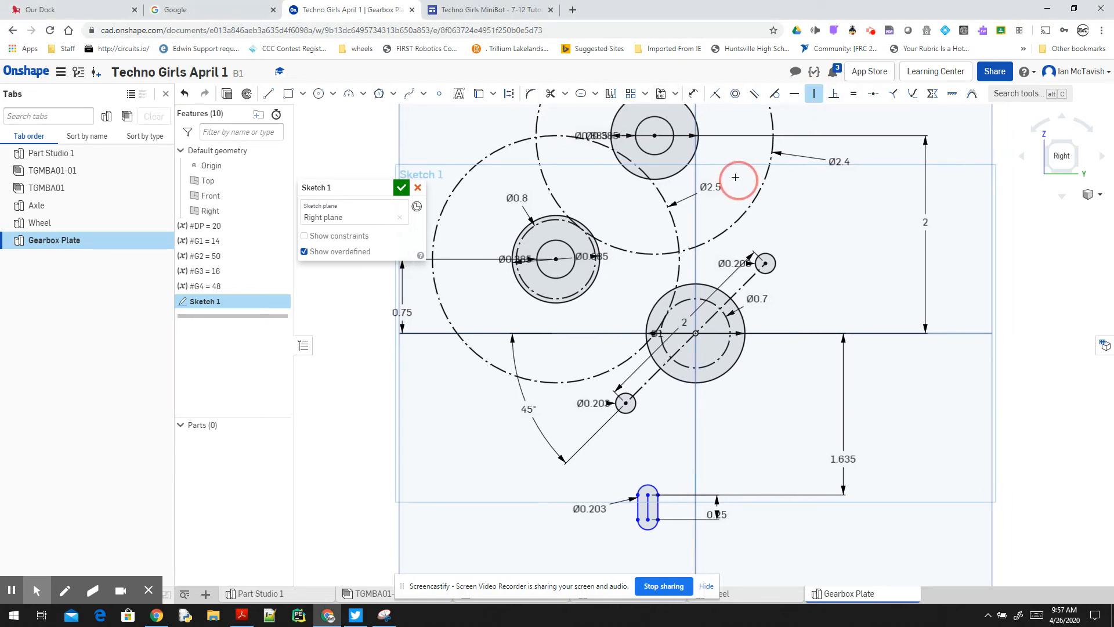
{"action": "left_click", "coordinate": [654, 136]}
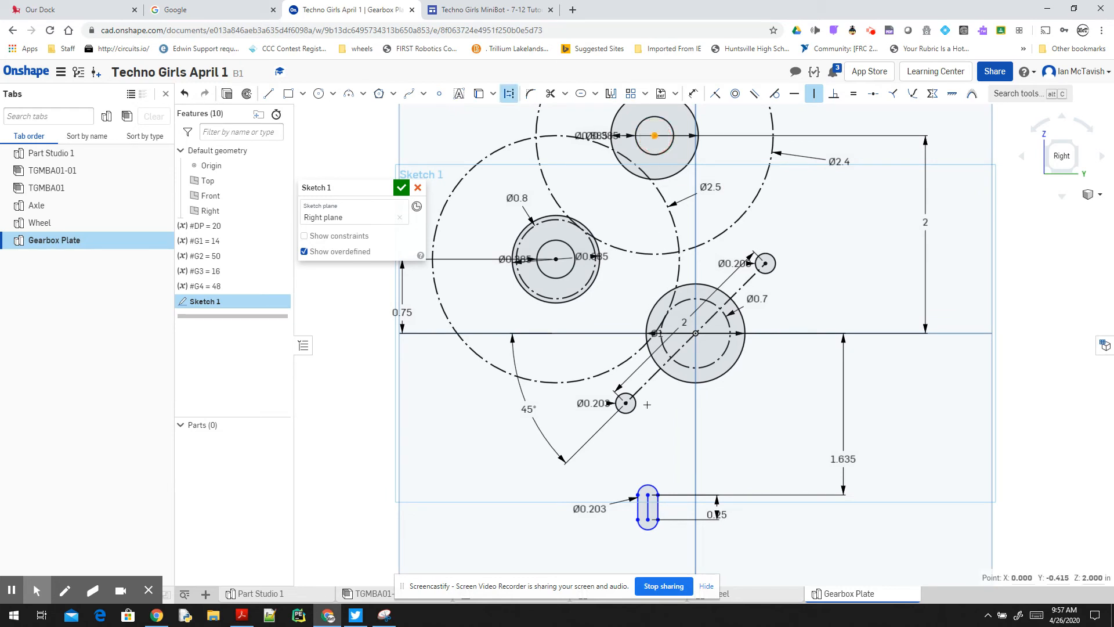
{"action": "left_click", "coordinate": [649, 494]}
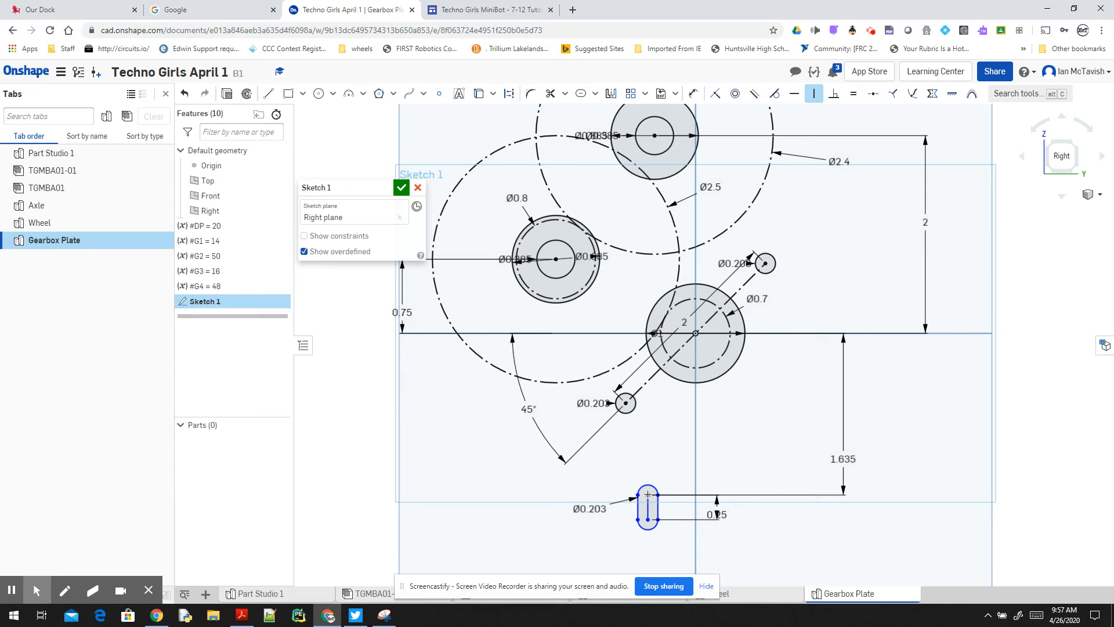
{"action": "left_click", "coordinate": [814, 93]}
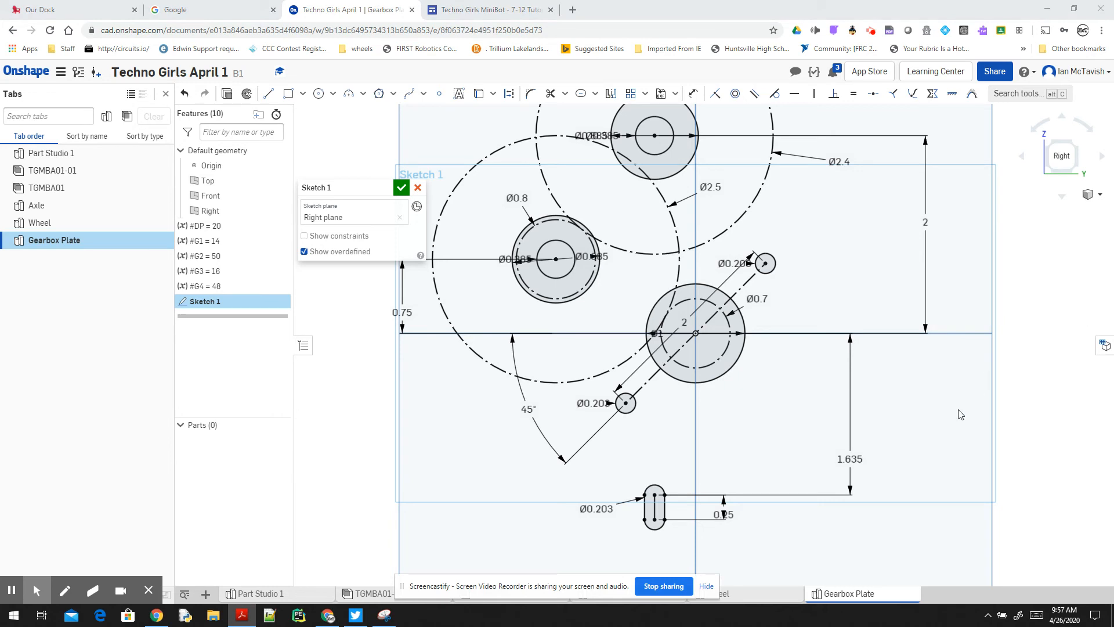
Draw two 0.25 inch vertical lines, one on each side of the mounting slot, level with its centre line's endpoints.
{"action": "left_click", "coordinate": [268, 93]}
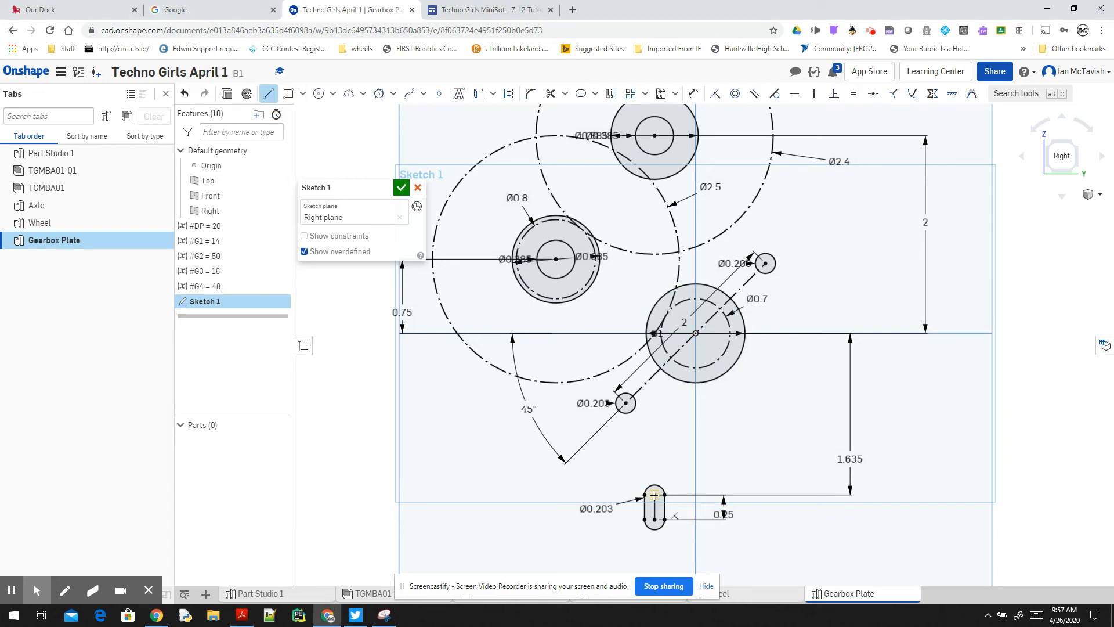
{"action": "left_click", "coordinate": [547, 496]}
{"action": "left_click", "coordinate": [549, 518]}
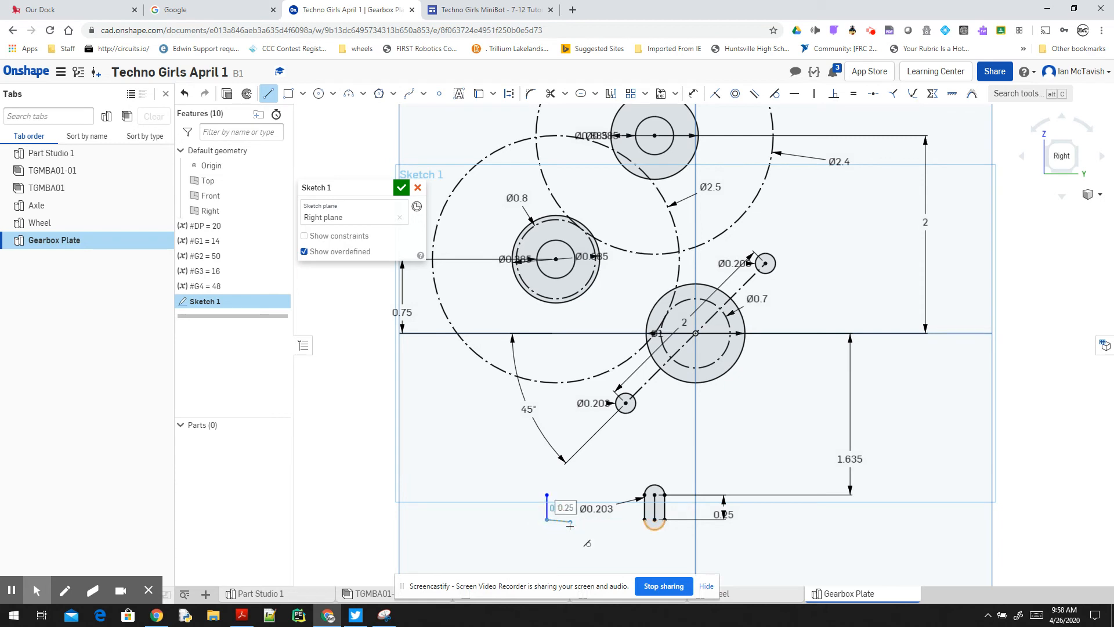
{"action": "key", "text": "Escape"}
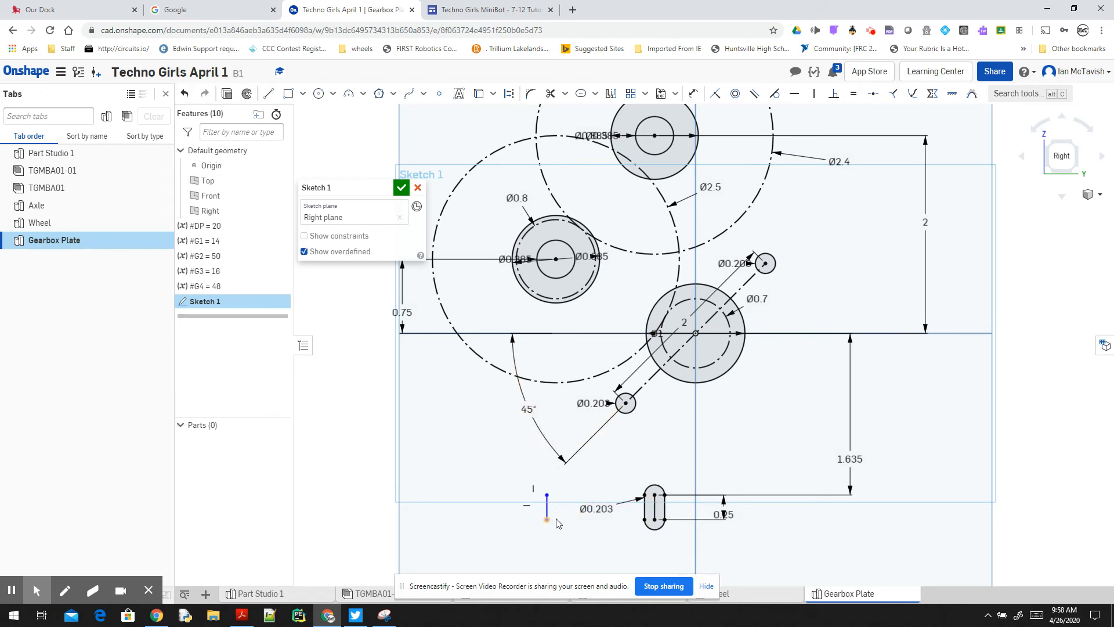
{"action": "left_click", "coordinate": [268, 93]}
{"action": "left_click", "coordinate": [667, 494]}
{"action": "left_click", "coordinate": [752, 494]}
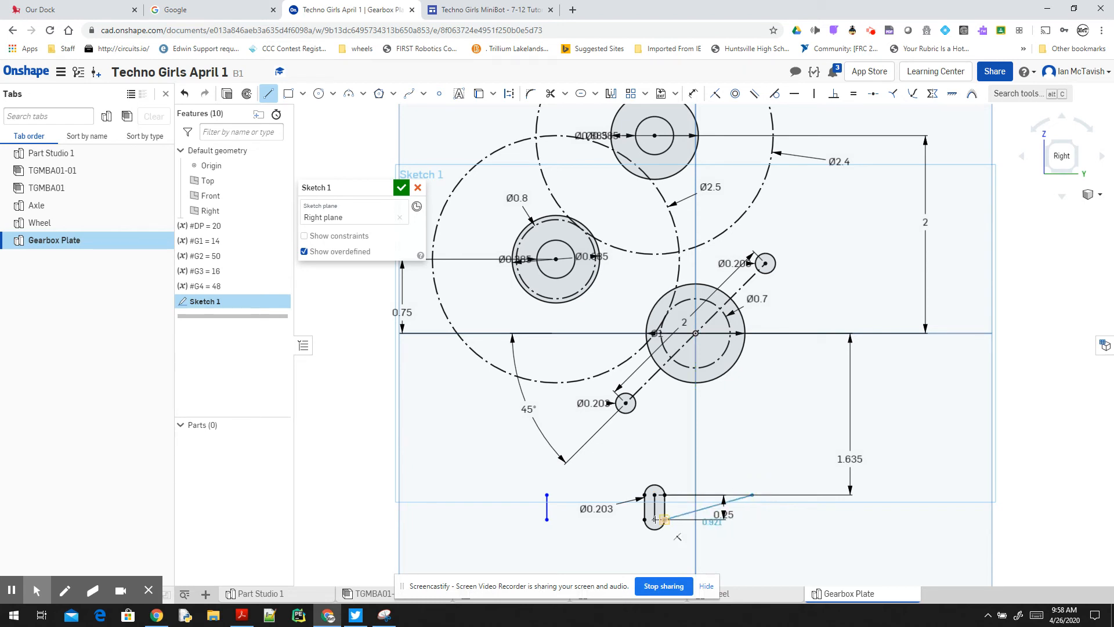
{"action": "left_click", "coordinate": [753, 520]}
{"action": "key", "text": "Escape"}
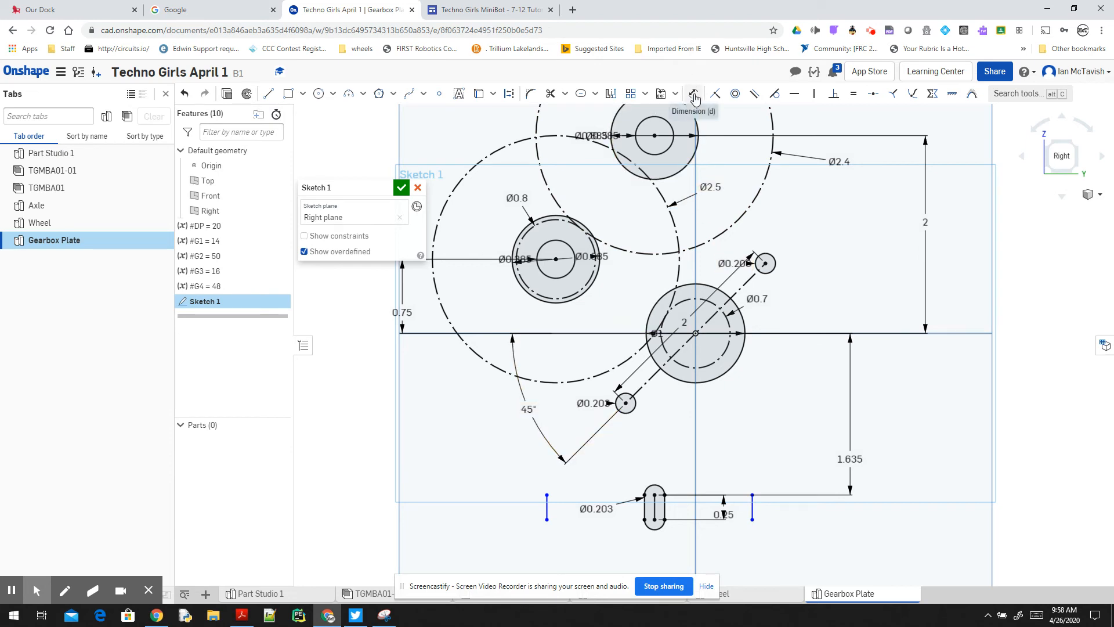
Create slots around the two vertical lines on either side of the existing mounting slot.
{"action": "left_click", "coordinate": [580, 93]}
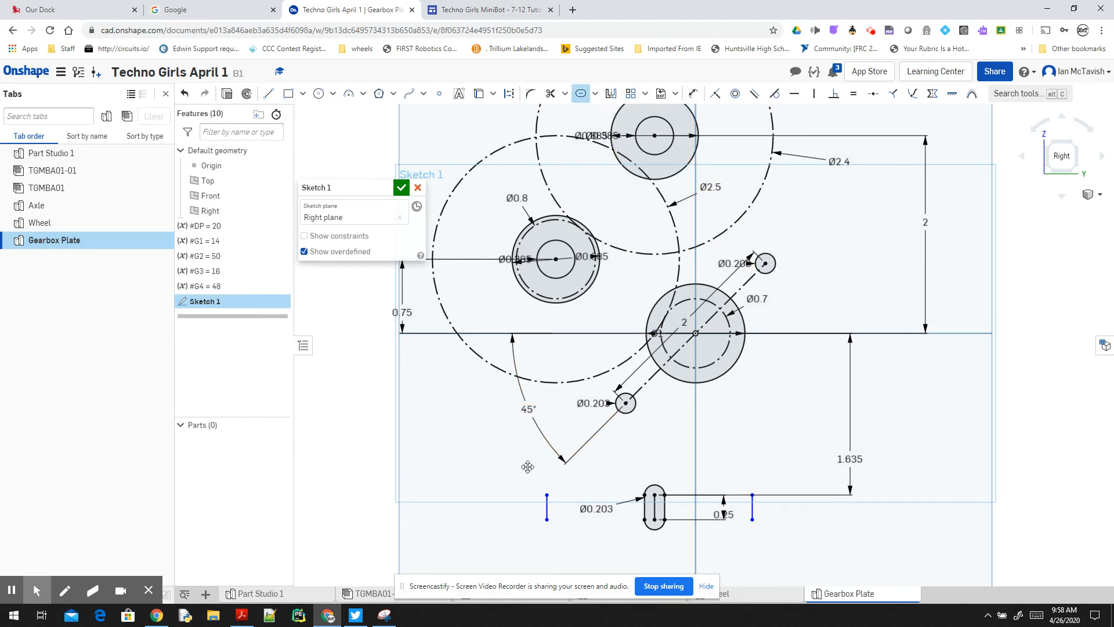
{"action": "left_click", "coordinate": [546, 503]}
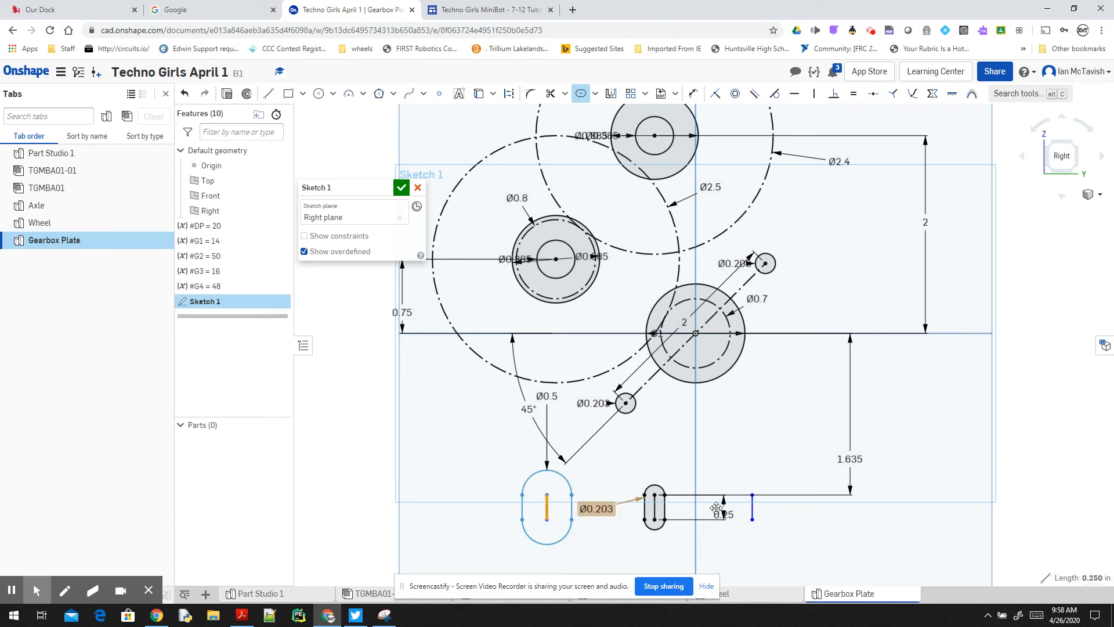
{"action": "left_click", "coordinate": [752, 505]}
{"action": "left_click", "coordinate": [580, 94]}
{"action": "left_click", "coordinate": [581, 93]}
{"action": "left_click", "coordinate": [546, 508]}
{"action": "left_click", "coordinate": [753, 507]}
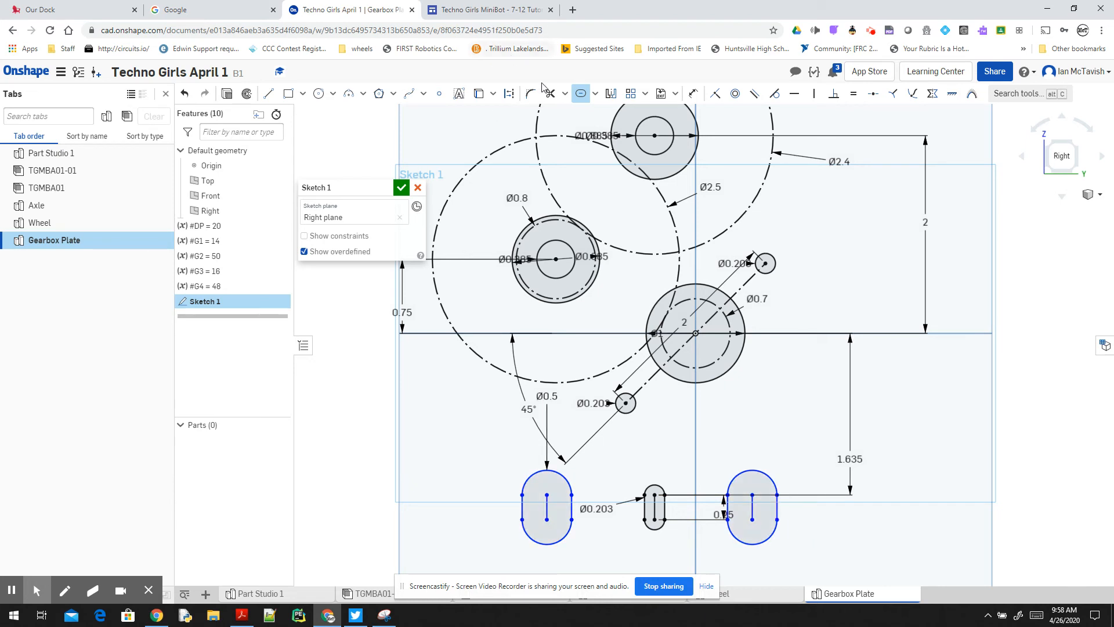
{"action": "left_click", "coordinate": [581, 98]}
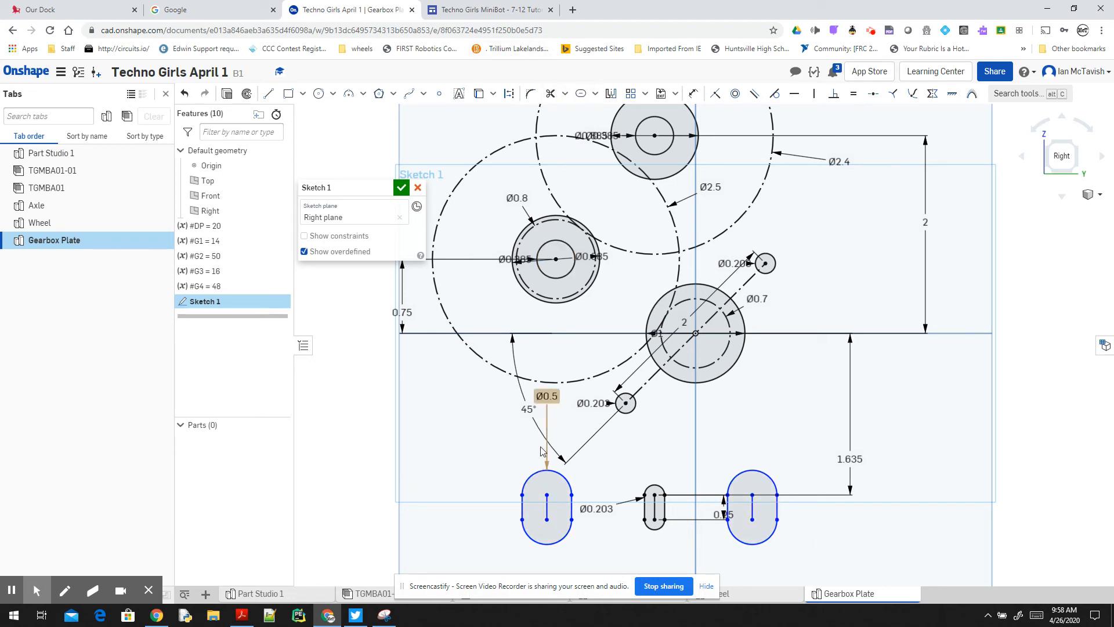
Set the diameter of the two outer slots to 13/64 inch and move the dimension label clear of the geometry.
{"action": "left_click_drag", "start_coordinate": [546, 396], "coordinate": [442, 436]}
{"action": "double_click", "coordinate": [443, 435]}
{"action": "type", "text": "13/64"}
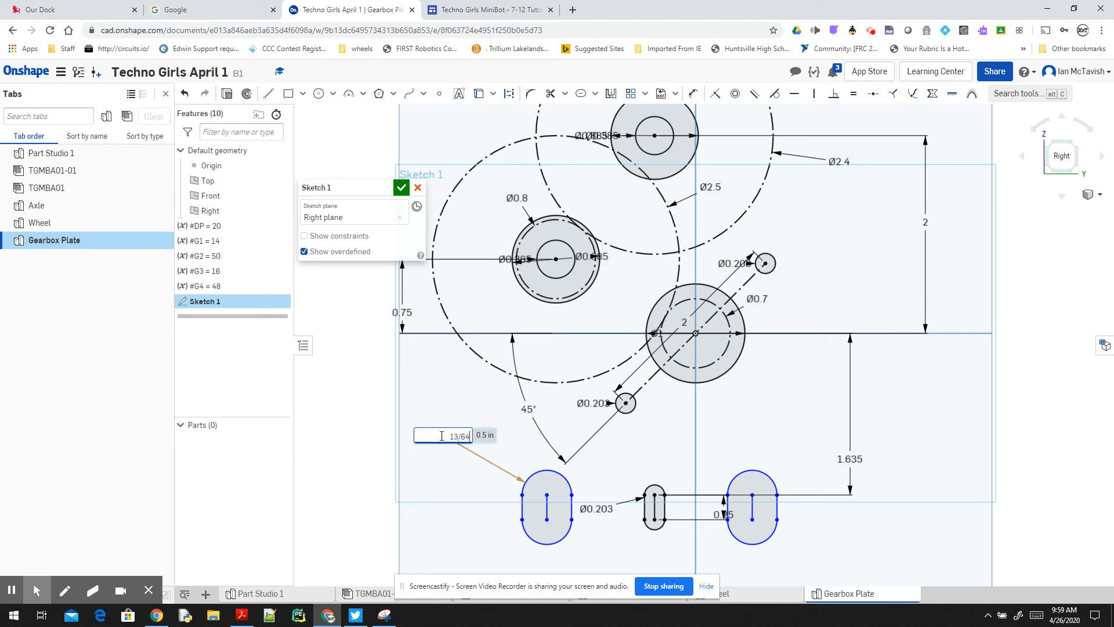
{"action": "key", "text": "Escape"}
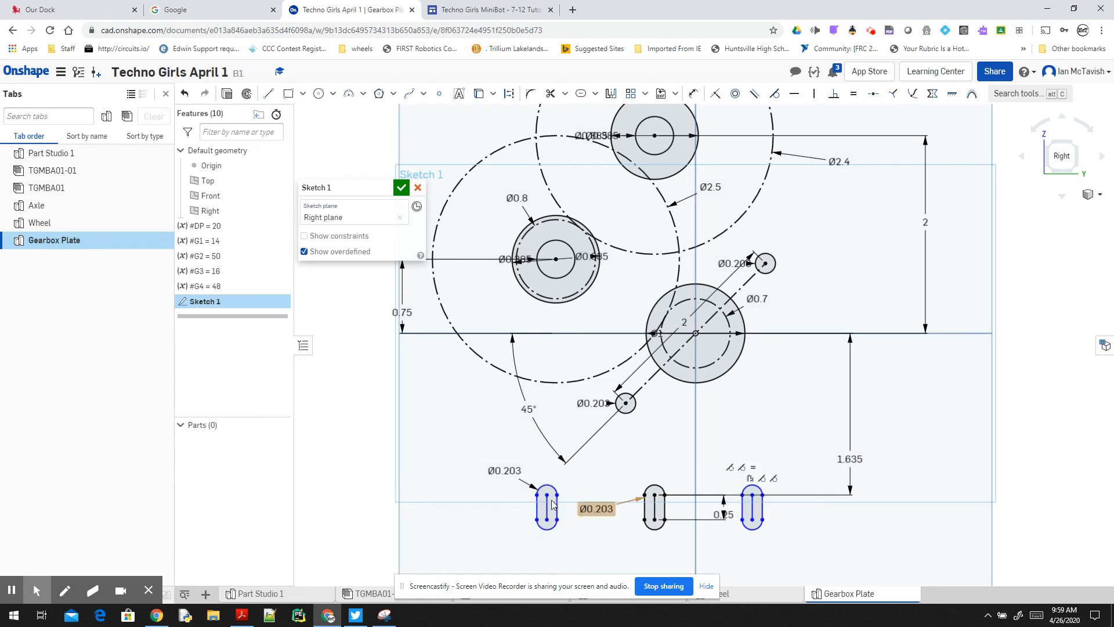
{"action": "left_click_drag", "start_coordinate": [507, 473], "coordinate": [472, 471]}
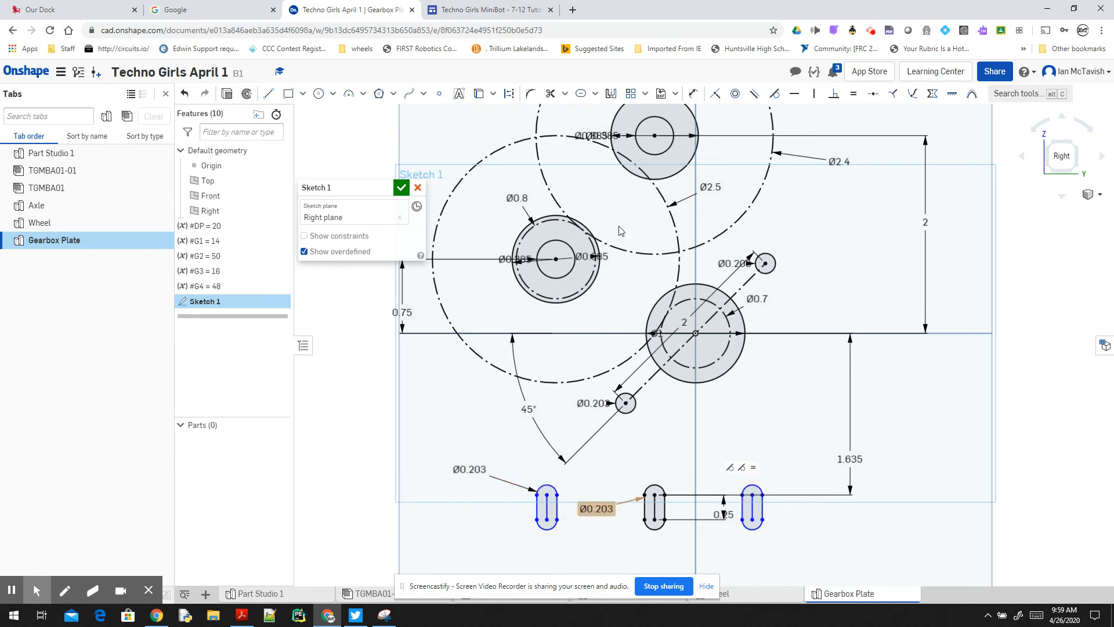
Dimension the left slot's centre line 1 inch from the middle slot's centre line.
{"action": "key", "text": "alt+Tab"}
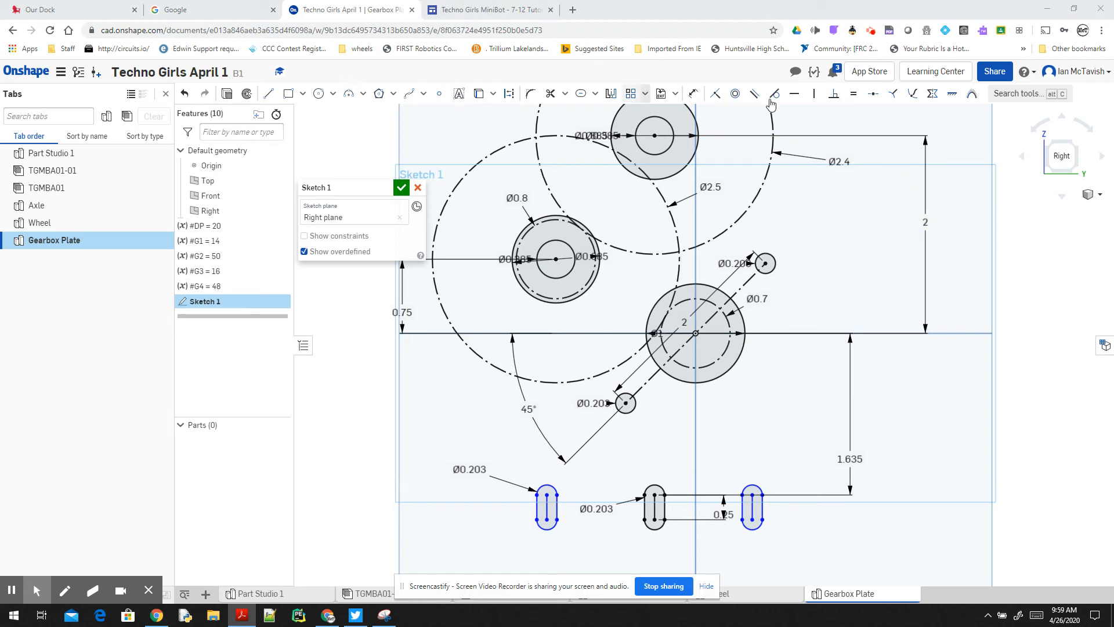
{"action": "left_click", "coordinate": [695, 97]}
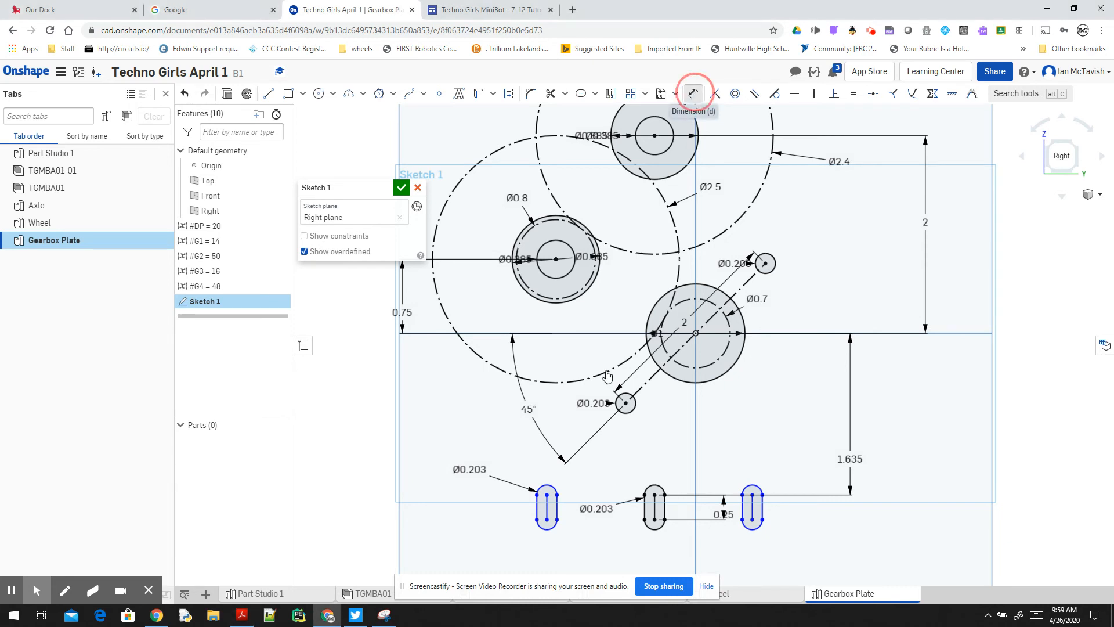
{"action": "left_click", "coordinate": [546, 506]}
{"action": "left_click", "coordinate": [654, 507]}
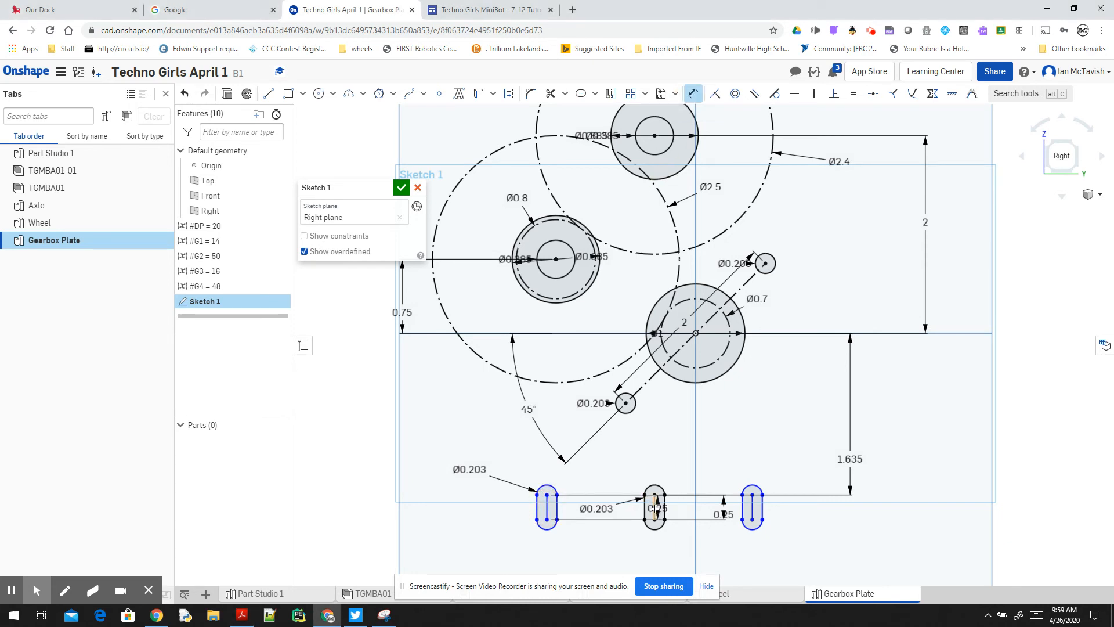
{"action": "left_click", "coordinate": [654, 507]}
{"action": "left_click", "coordinate": [595, 548]}
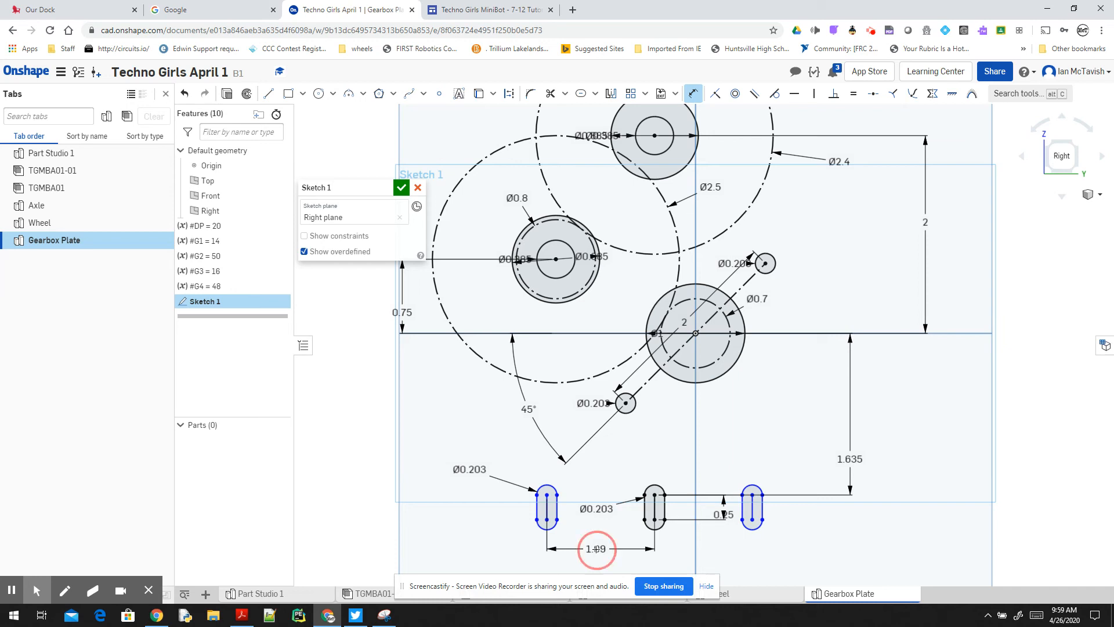
{"action": "key", "text": "Return"}
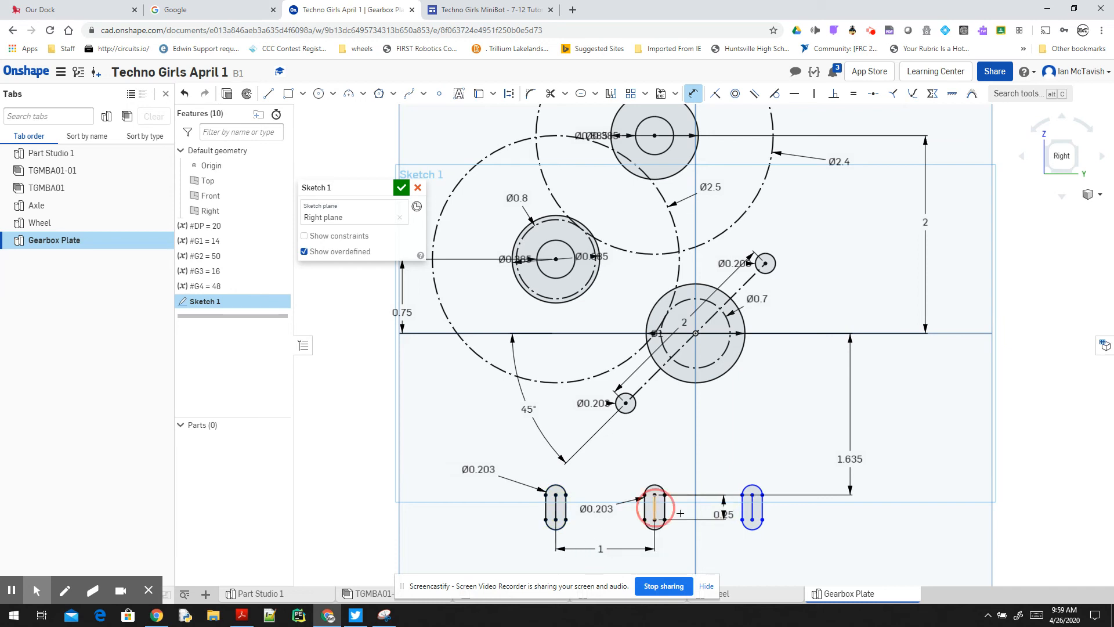
Dimension the right slot's centre line 1 inch from the middle slot's centre line.
{"action": "left_click", "coordinate": [752, 510]}
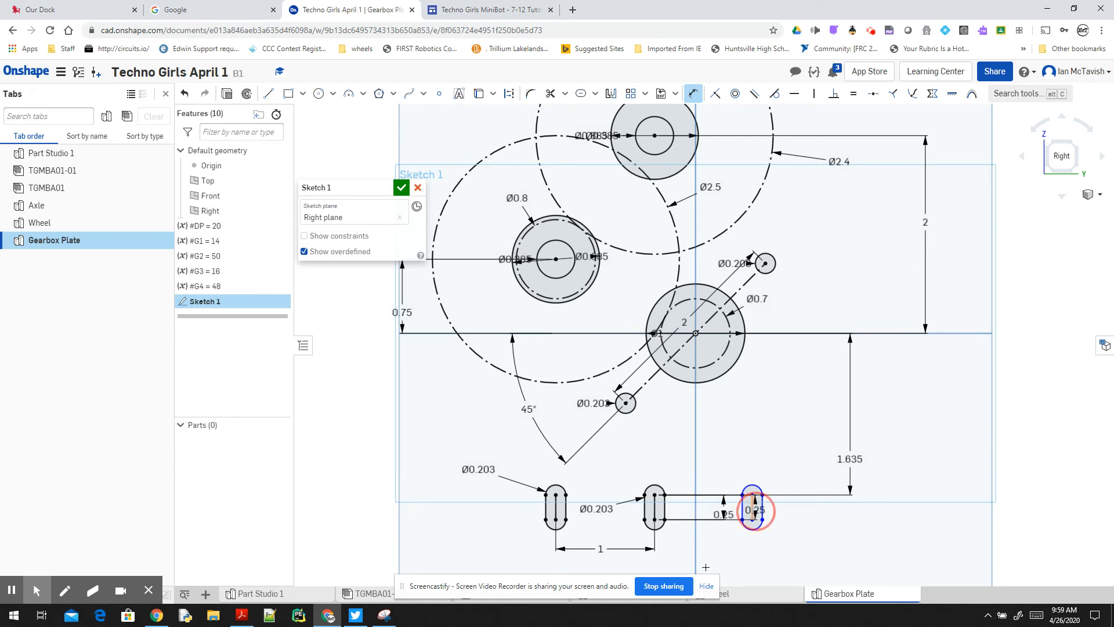
{"action": "left_click", "coordinate": [703, 557]}
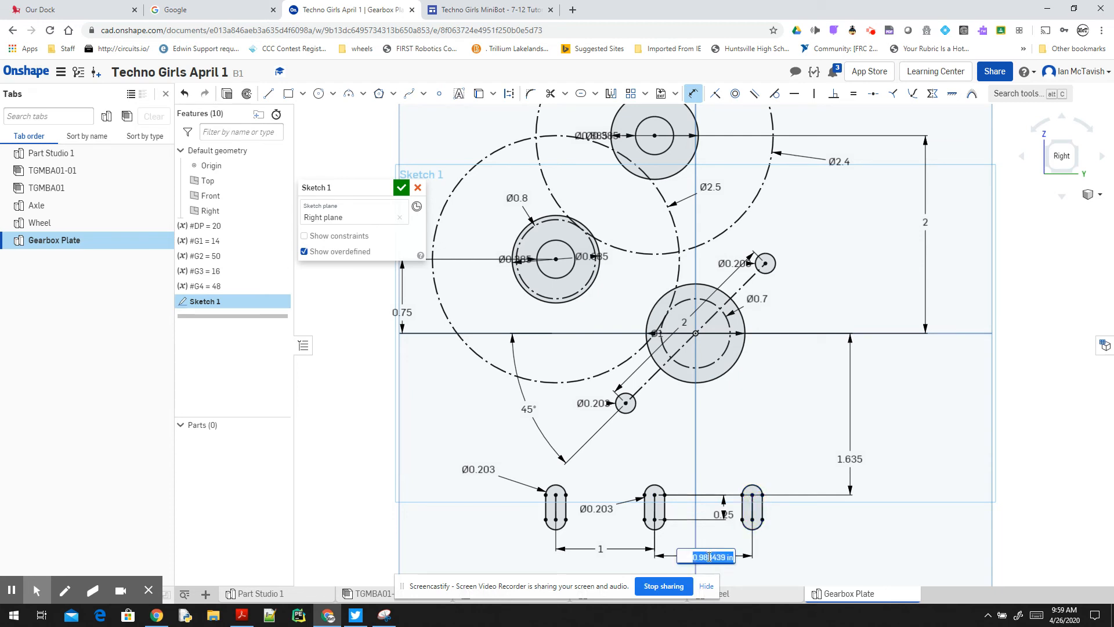
{"action": "key", "text": "alt+Tab"}
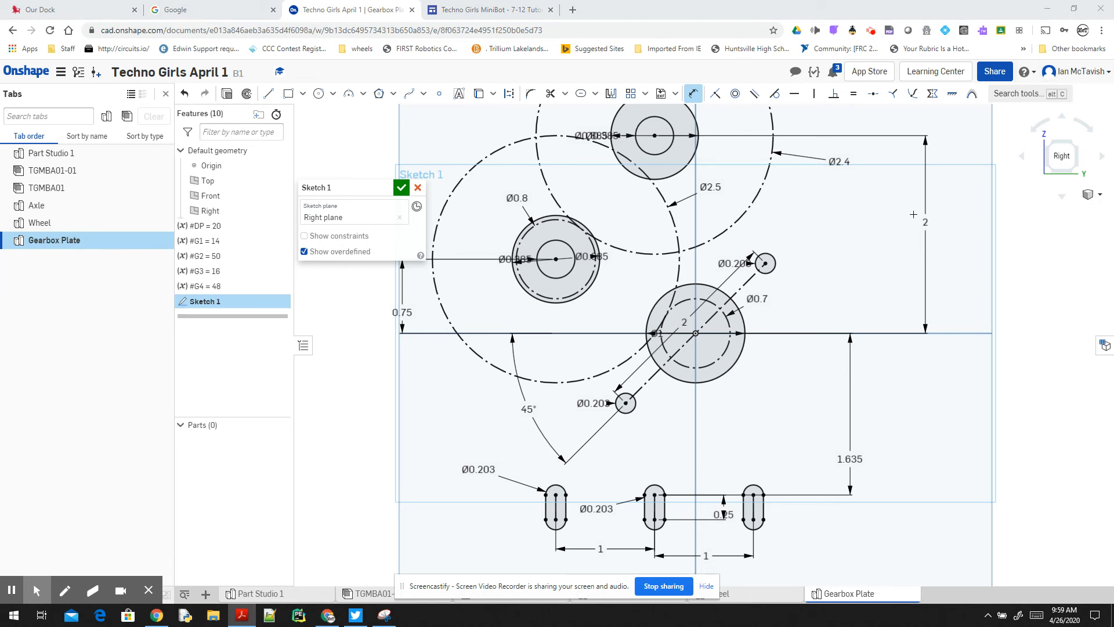
{"action": "left_click", "coordinate": [696, 95]}
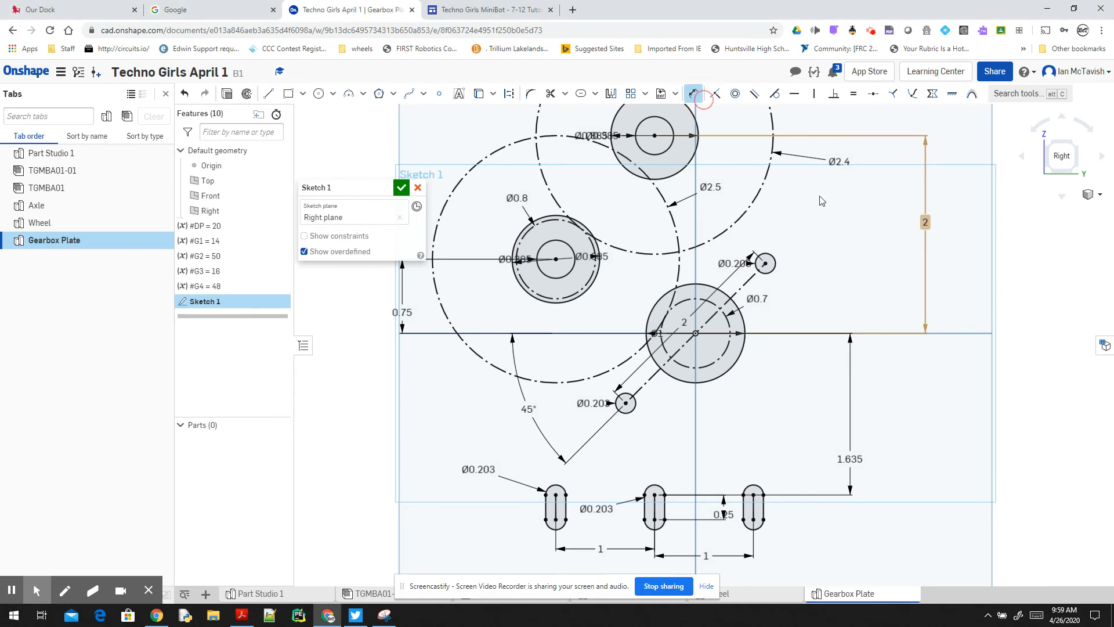
Draw a corner rectangle about 4.65 by 6.26 inches enclosing all the gear circles, holes and mounting slots.
{"action": "scroll", "coordinate": [824, 210], "scroll_direction": "down", "scroll_amount": 5}
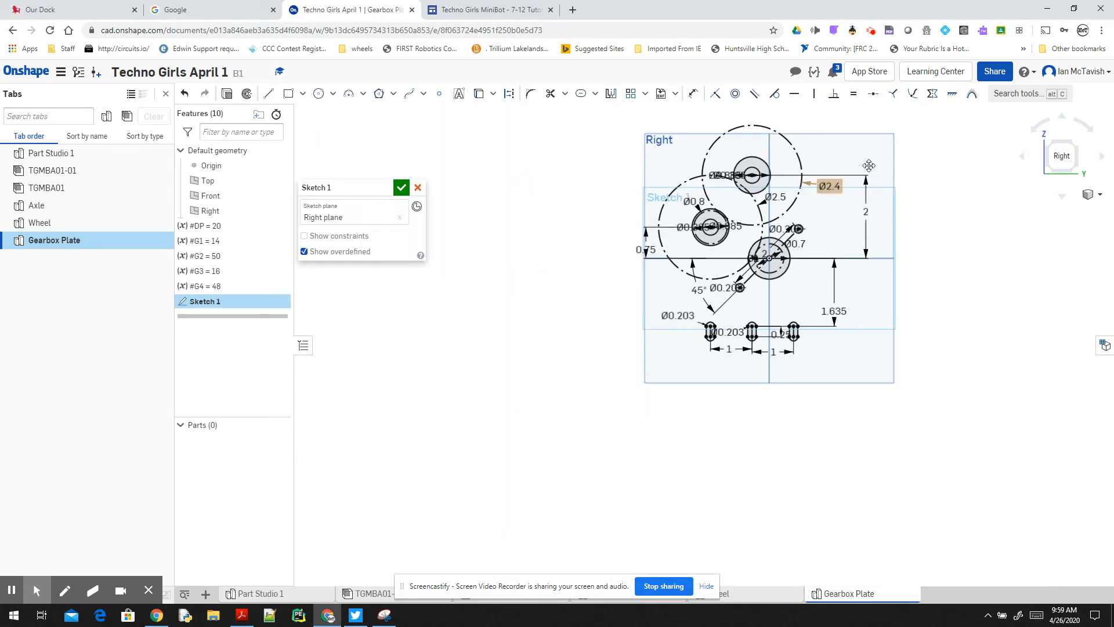
{"action": "left_click", "coordinate": [288, 94]}
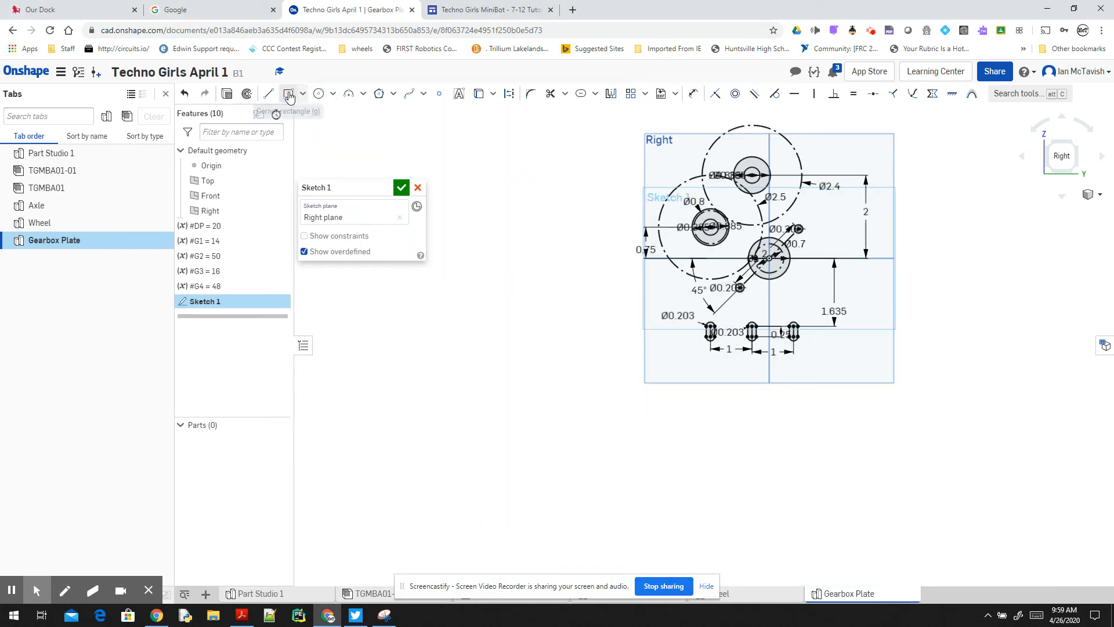
{"action": "left_click", "coordinate": [631, 119]}
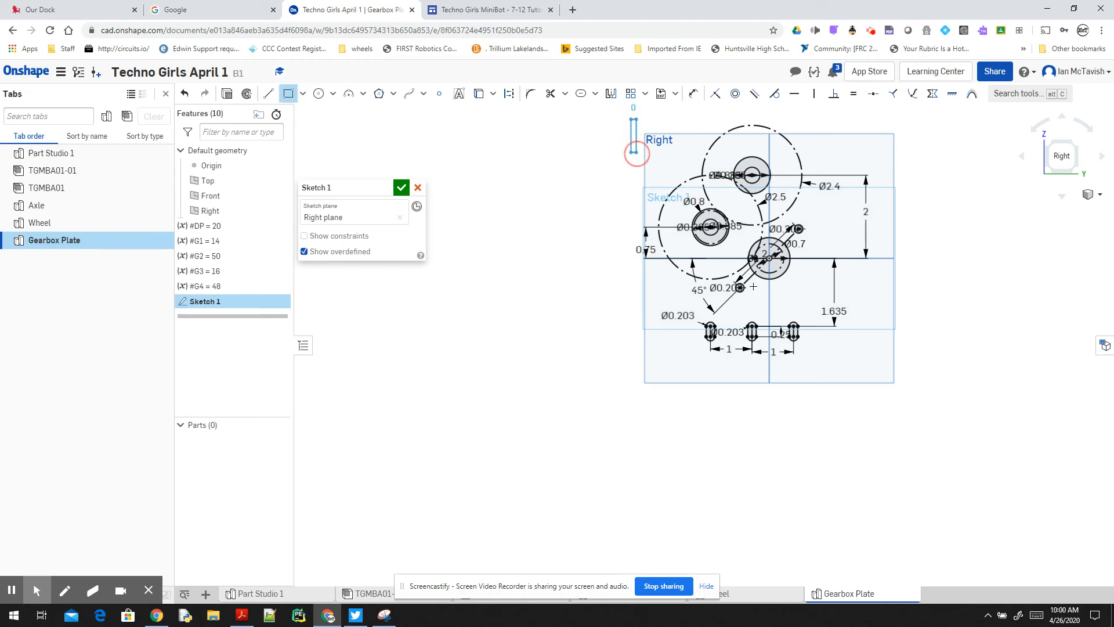
{"action": "left_click", "coordinate": [824, 380]}
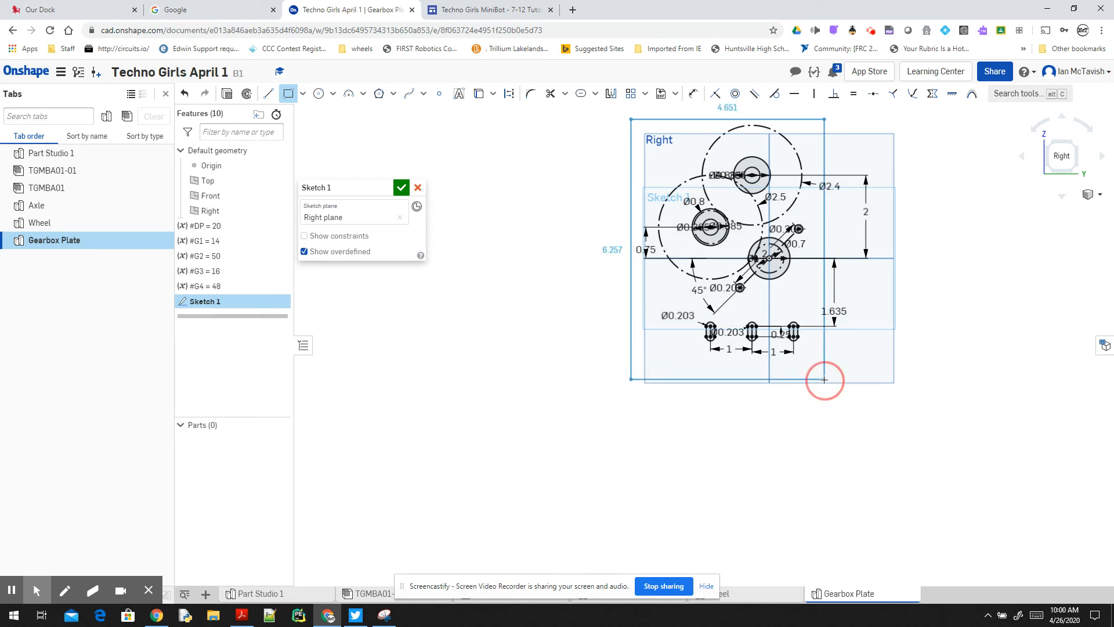
Dimension the rectangle's bottom edge 0.375 inch from the lower arc centre of the left mounting slot.
{"action": "left_click", "coordinate": [288, 92]}
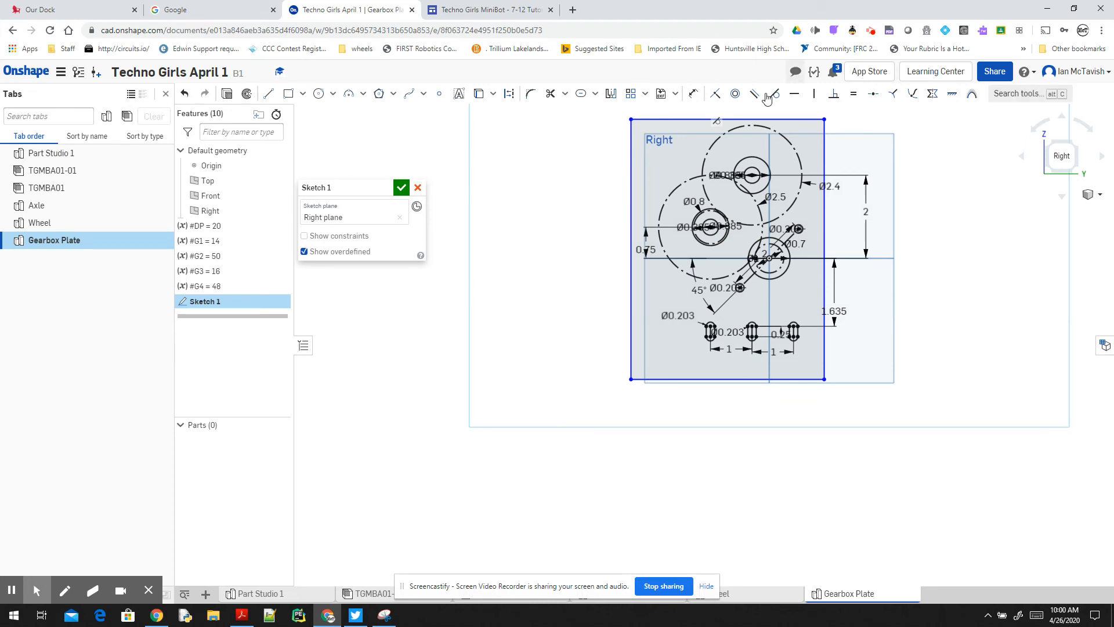
{"action": "left_click", "coordinate": [693, 94]}
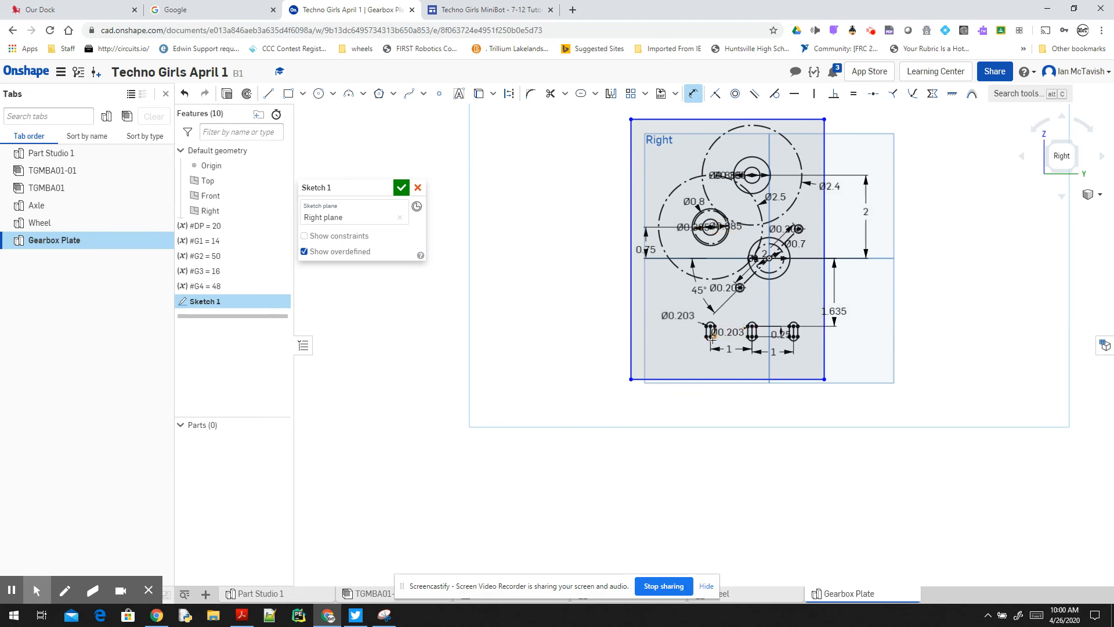
{"action": "scroll", "coordinate": [712, 339], "scroll_direction": "up", "scroll_amount": 2}
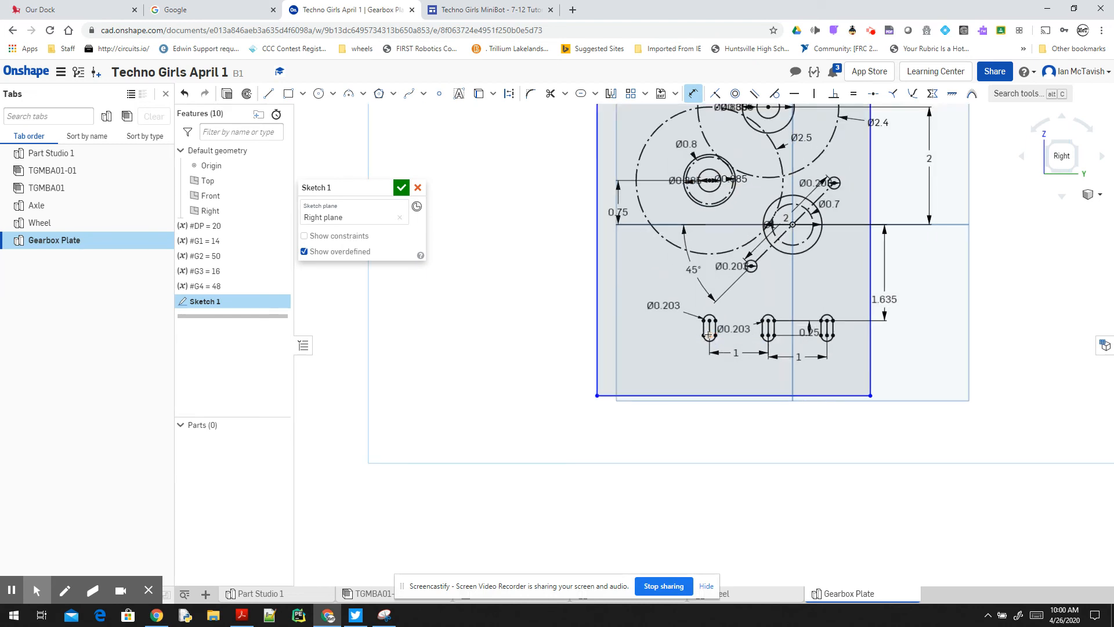
{"action": "left_click", "coordinate": [709, 335]}
{"action": "left_click", "coordinate": [711, 395]}
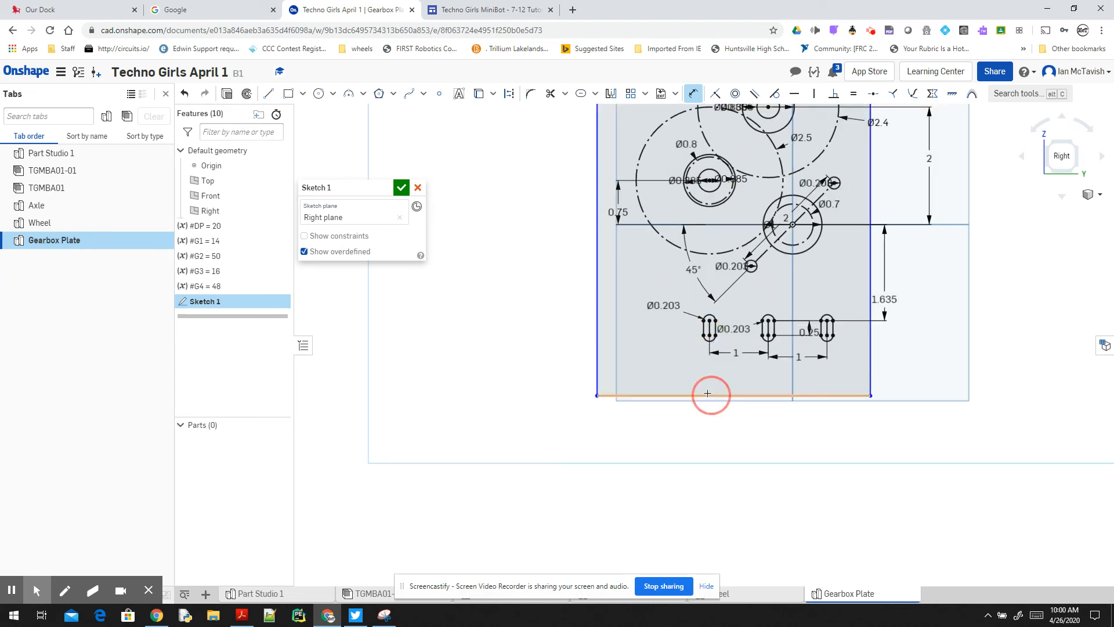
{"action": "left_click", "coordinate": [568, 361]}
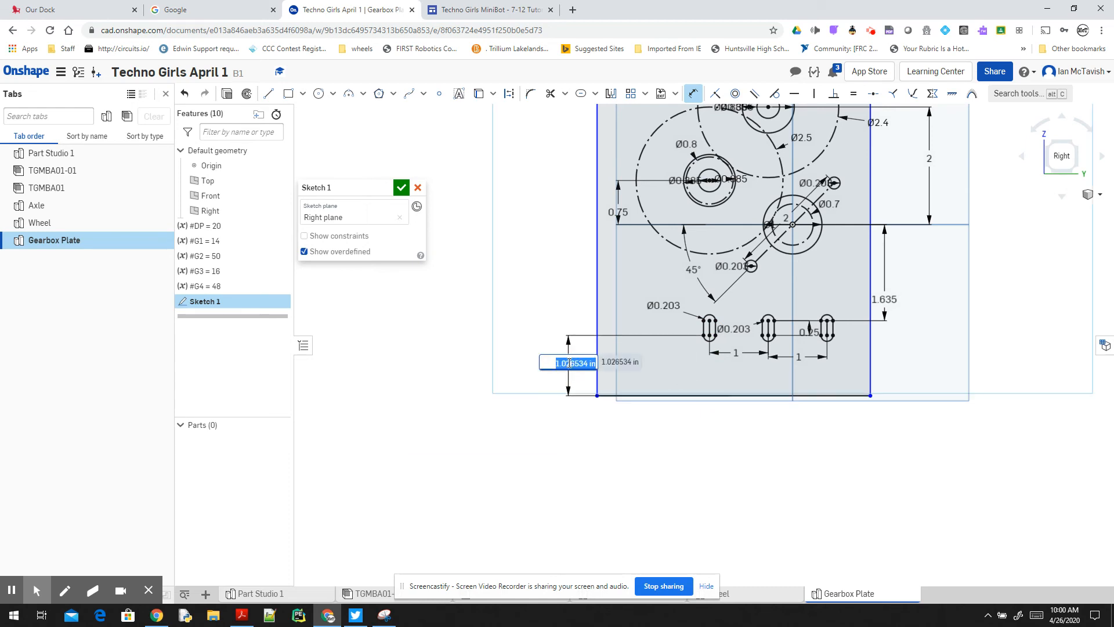
{"action": "type", "text": "0.375"}
{"action": "key", "text": "Return"}
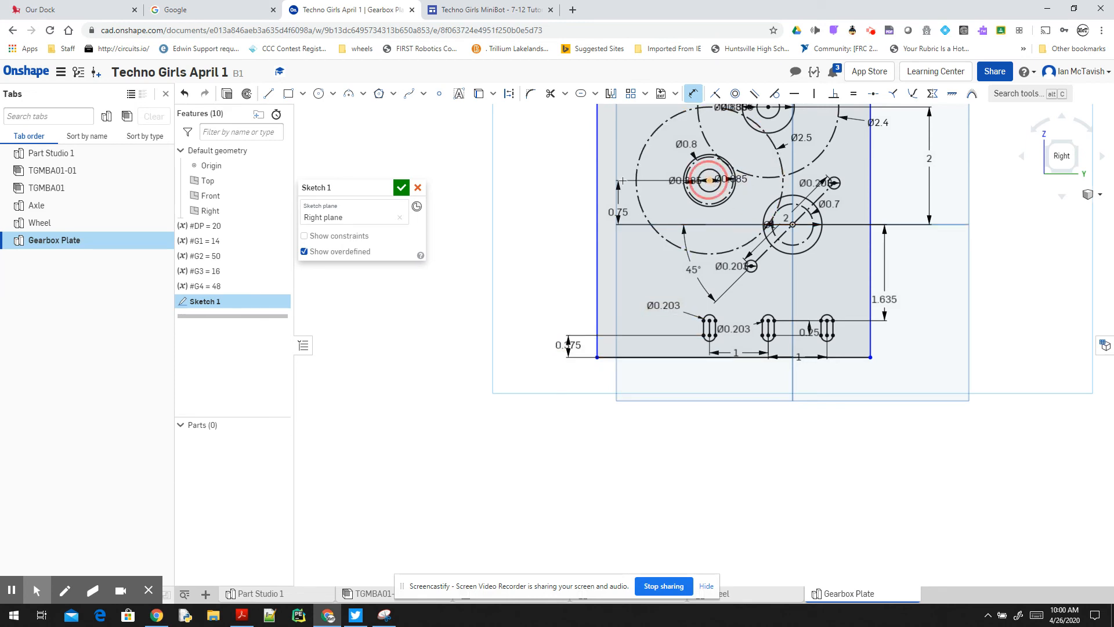
Dimension the rectangle's left edge 1.5 inches from the centre of the left bearing hole.
{"action": "left_click", "coordinate": [597, 181]}
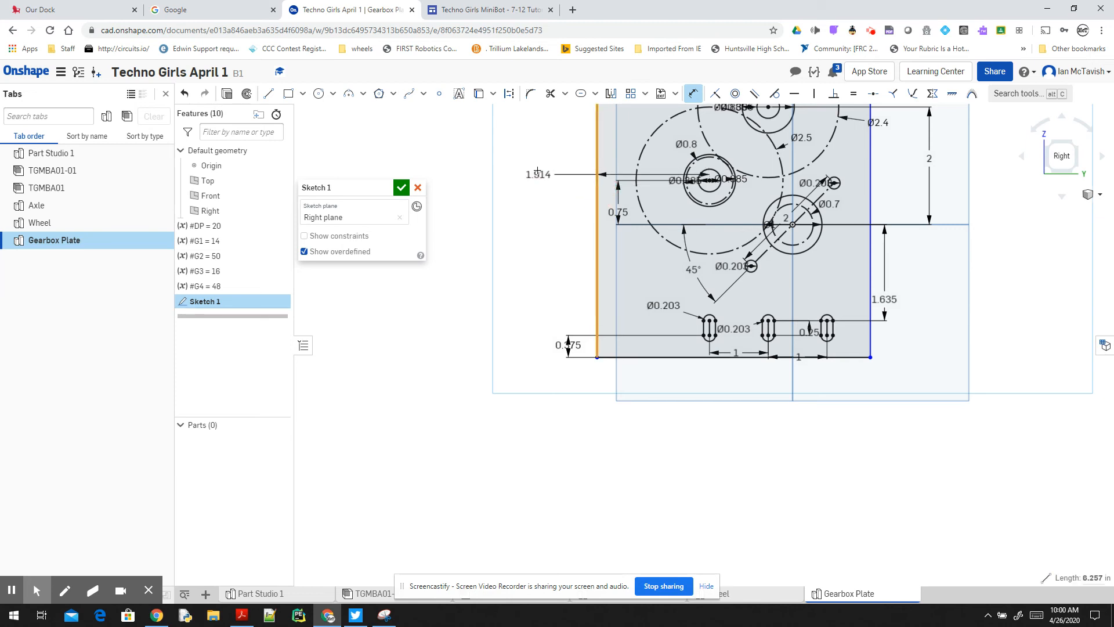
{"action": "left_click", "coordinate": [539, 167]}
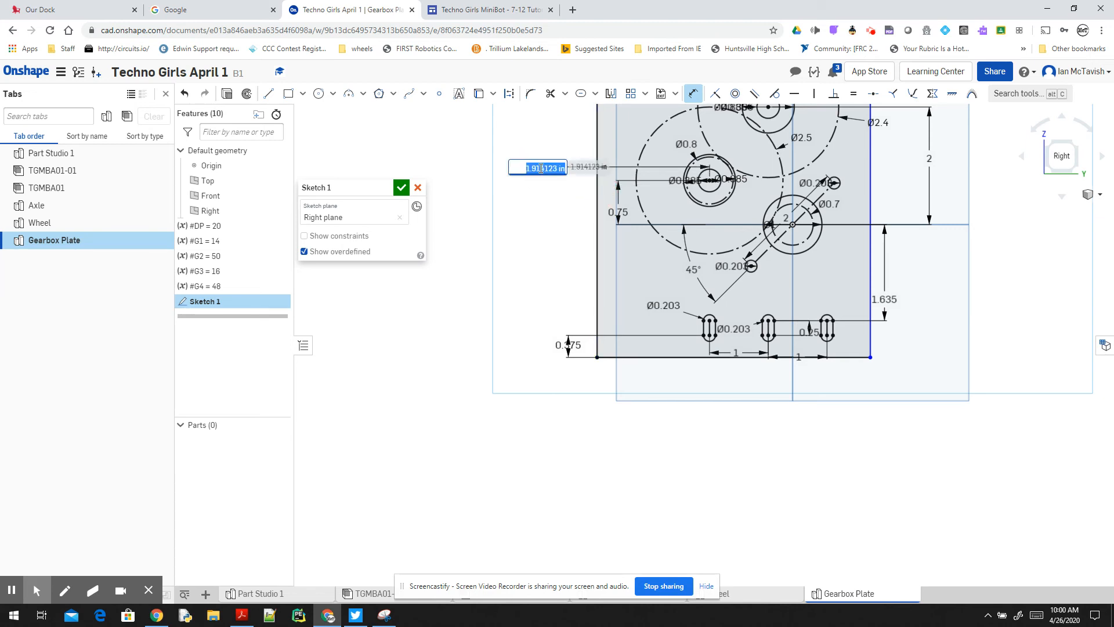
{"action": "type", "text": "1.5"}
{"action": "key", "text": "Return"}
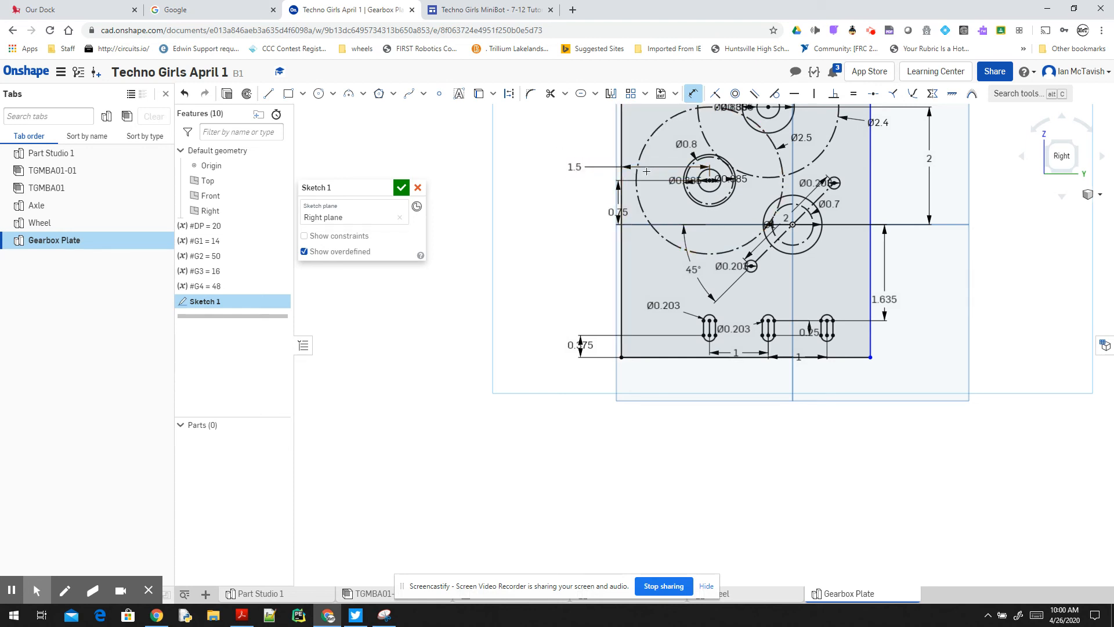
Dimension the rectangle's top edge 1.5 inches from the centre of the upper bearing hole.
{"action": "middle_click_drag", "start_coordinate": [1040, 262], "coordinate": [957, 346]}
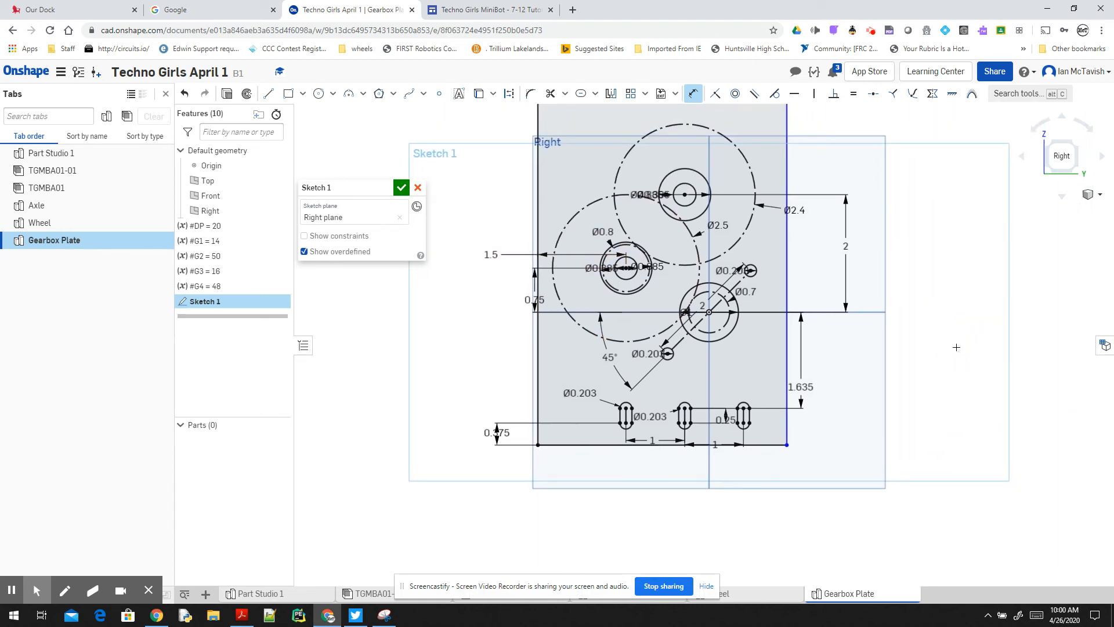
{"action": "middle_click_drag", "start_coordinate": [829, 167], "coordinate": [819, 262]}
{"action": "left_click", "coordinate": [702, 166]}
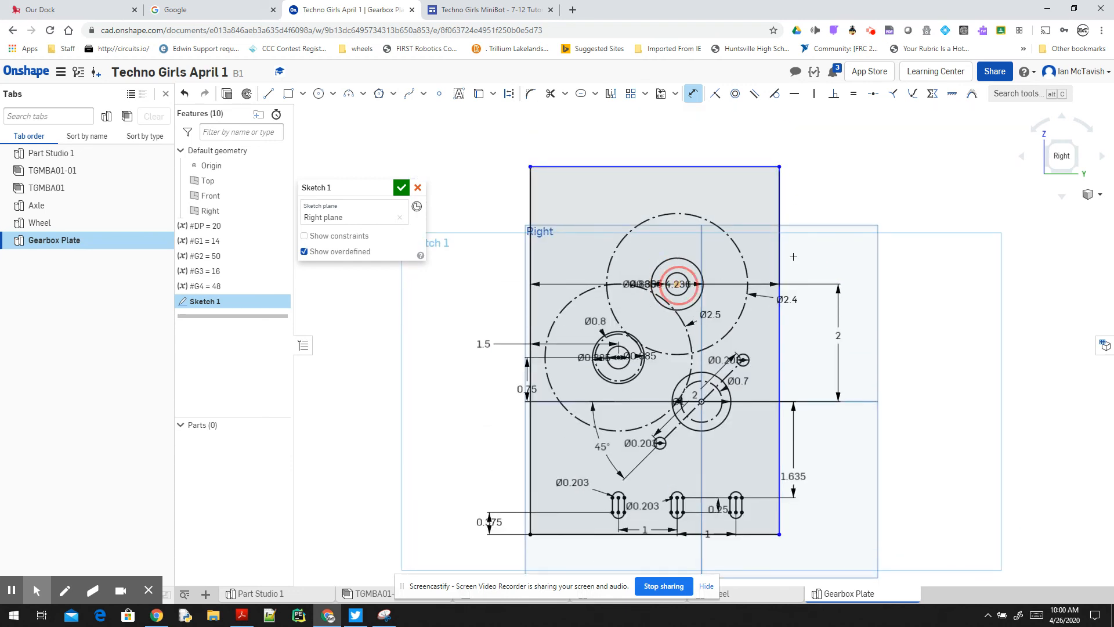
{"action": "left_click", "coordinate": [841, 253]}
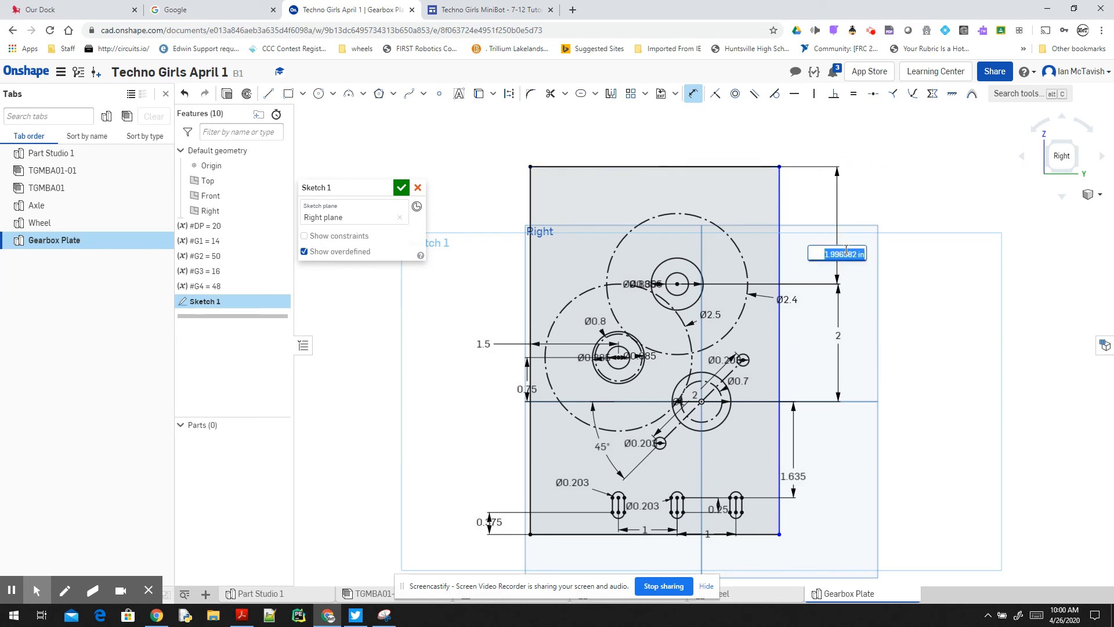
{"action": "type", "text": "1"}
{"action": "type", "text": ".5"}
{"action": "key", "text": "Return"}
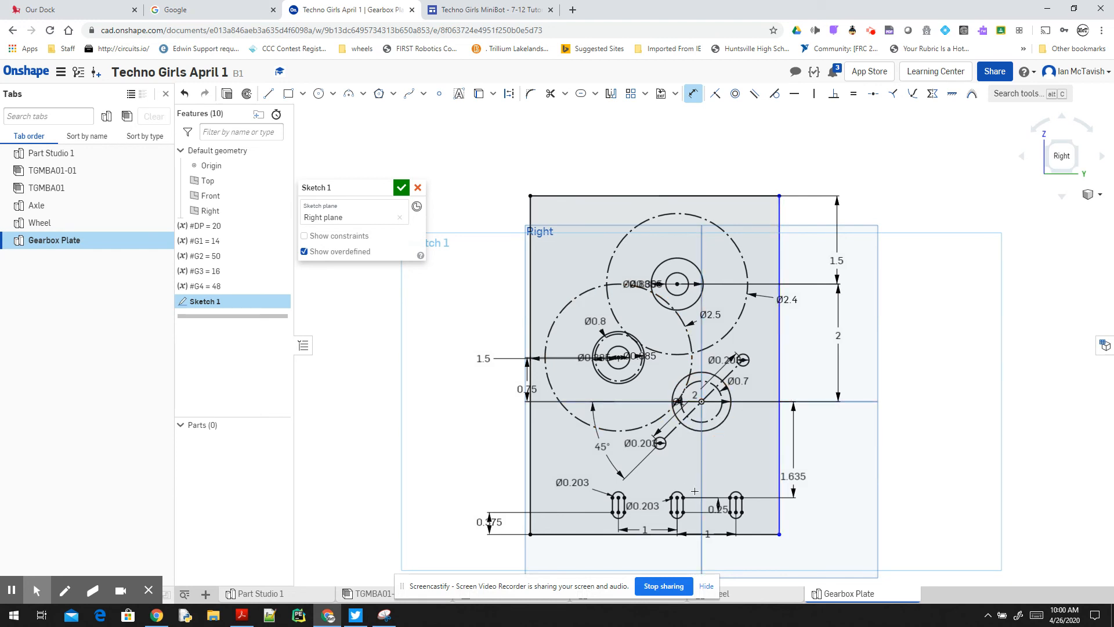
Dimension the rectangle's right edge 0.5 inch from the centre of the right mounting slot and leave the Dimension tool.
{"action": "left_click", "coordinate": [736, 512]}
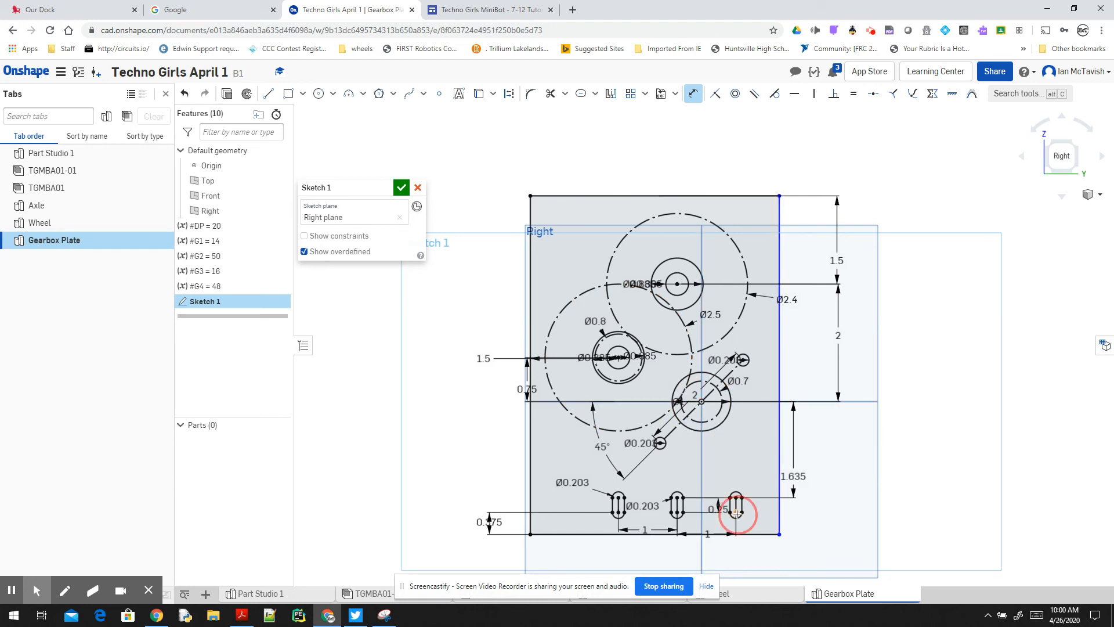
{"action": "left_click", "coordinate": [779, 505]}
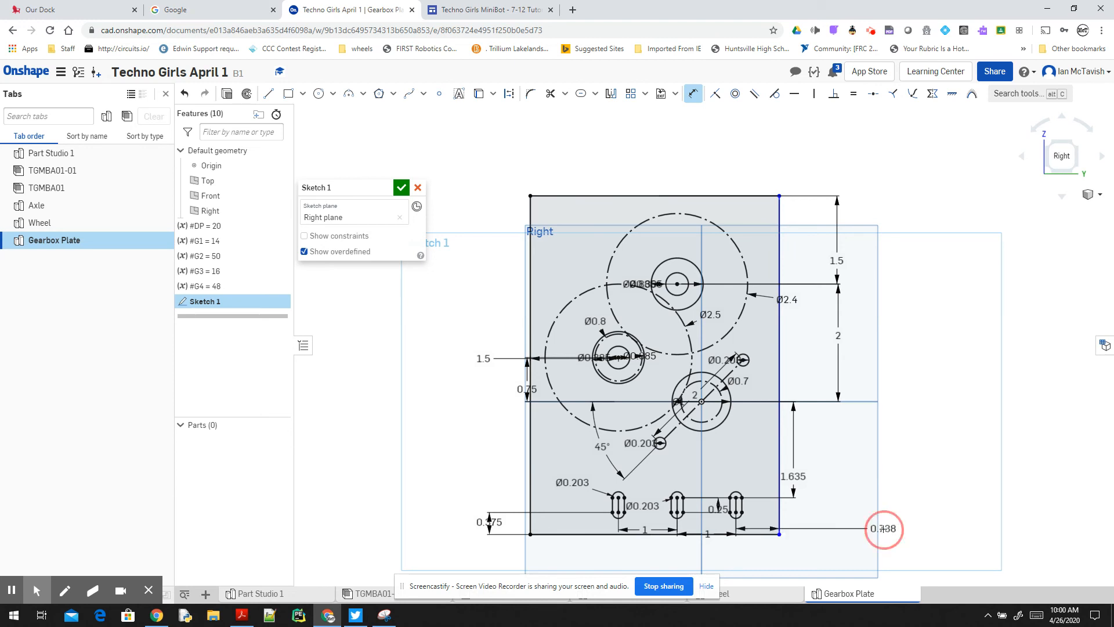
{"action": "left_click", "coordinate": [883, 529]}
{"action": "type", "text": "0.5"}
{"action": "key", "text": "Return"}
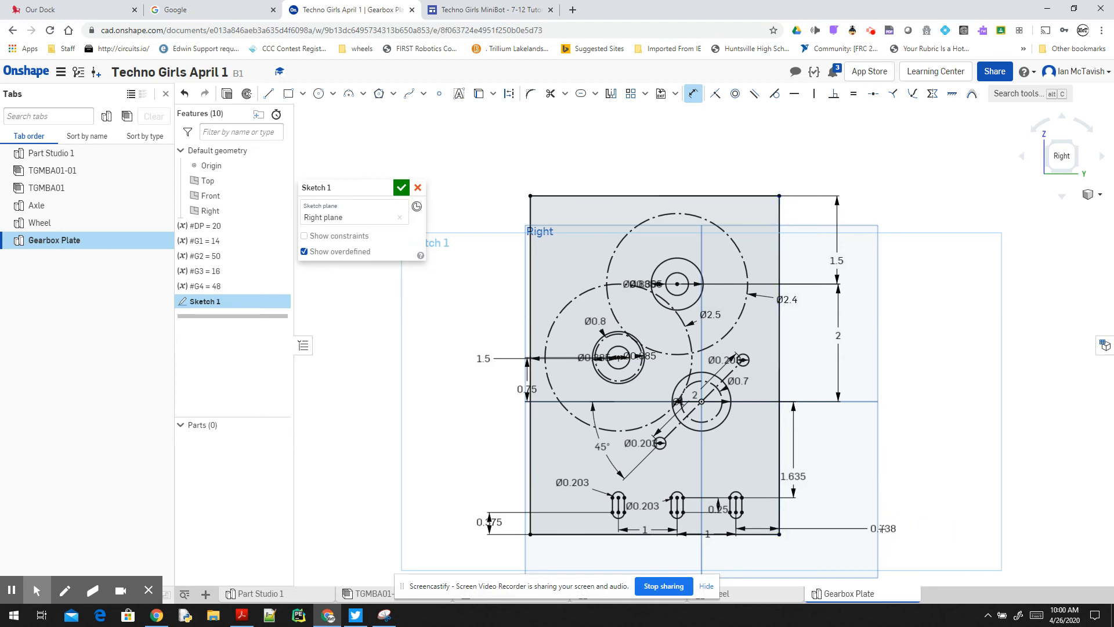
{"action": "left_click", "coordinate": [693, 95]}
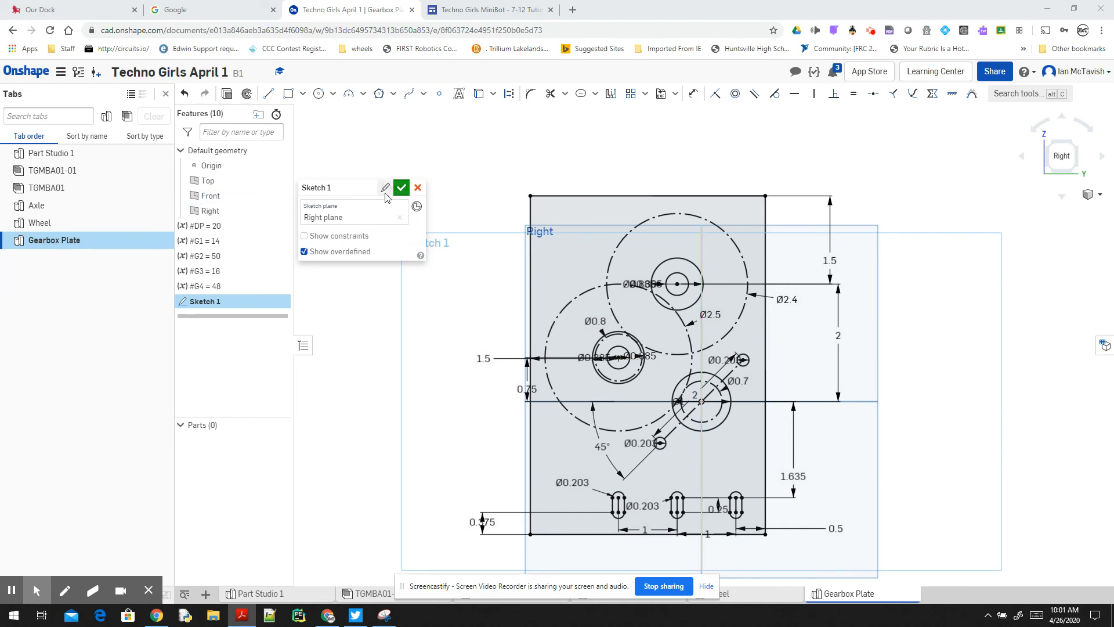
Rename the sketch as Sketch Gearbox and finish it.
{"action": "left_click", "coordinate": [360, 189]}
{"action": "left_click", "coordinate": [362, 189]}
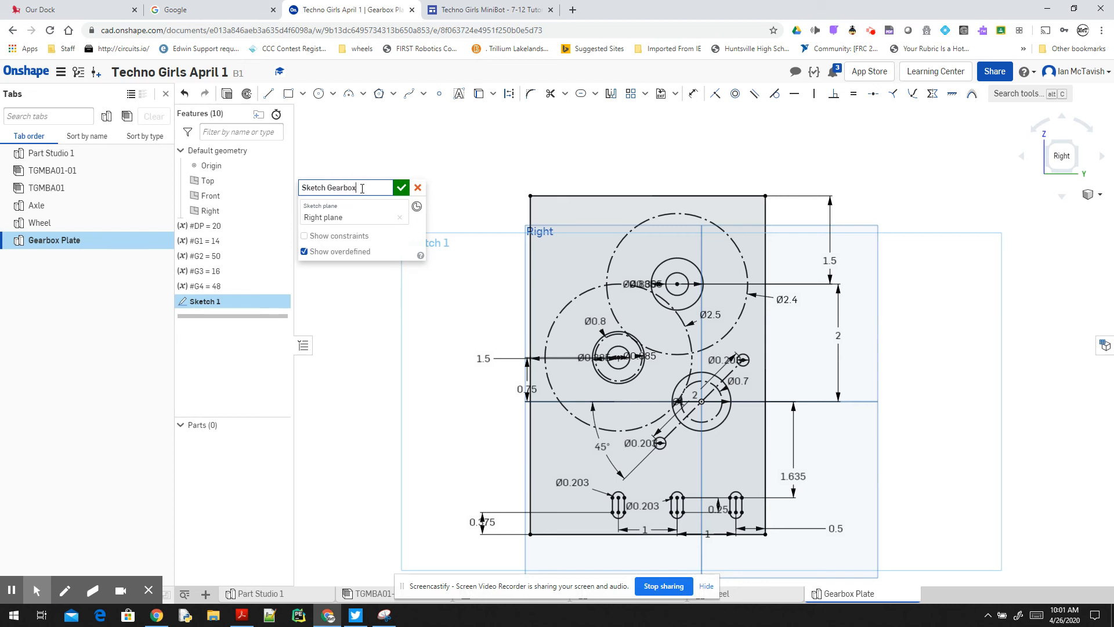
{"action": "left_click", "coordinate": [400, 188]}
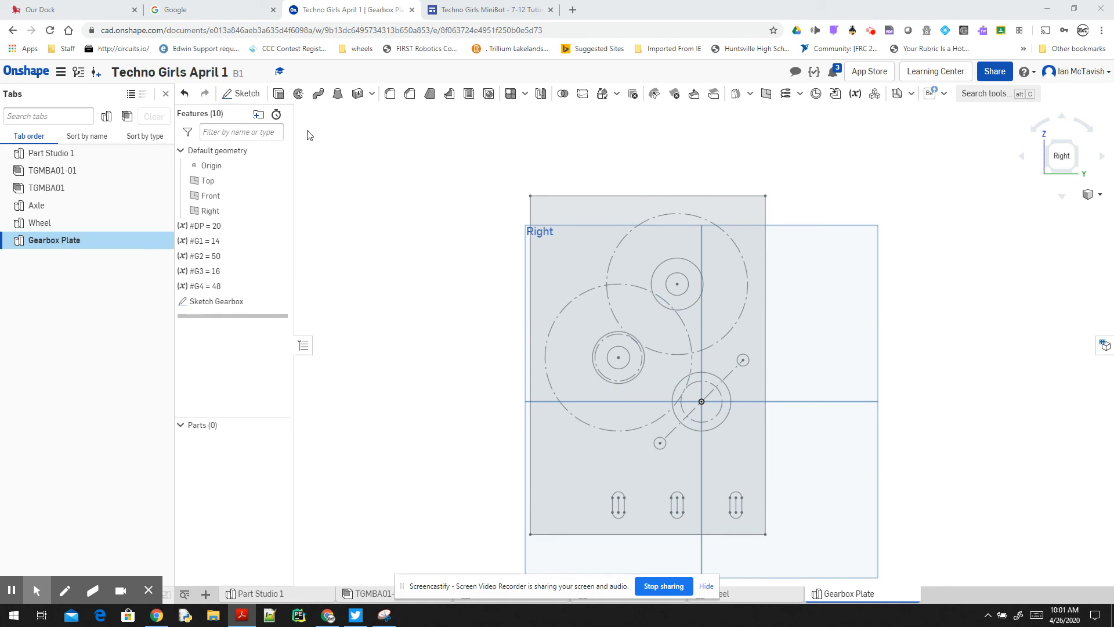
Extrude the plate region and the rings around both axle holes as a new thin solid in the reversed direction.
{"action": "left_click", "coordinate": [279, 94]}
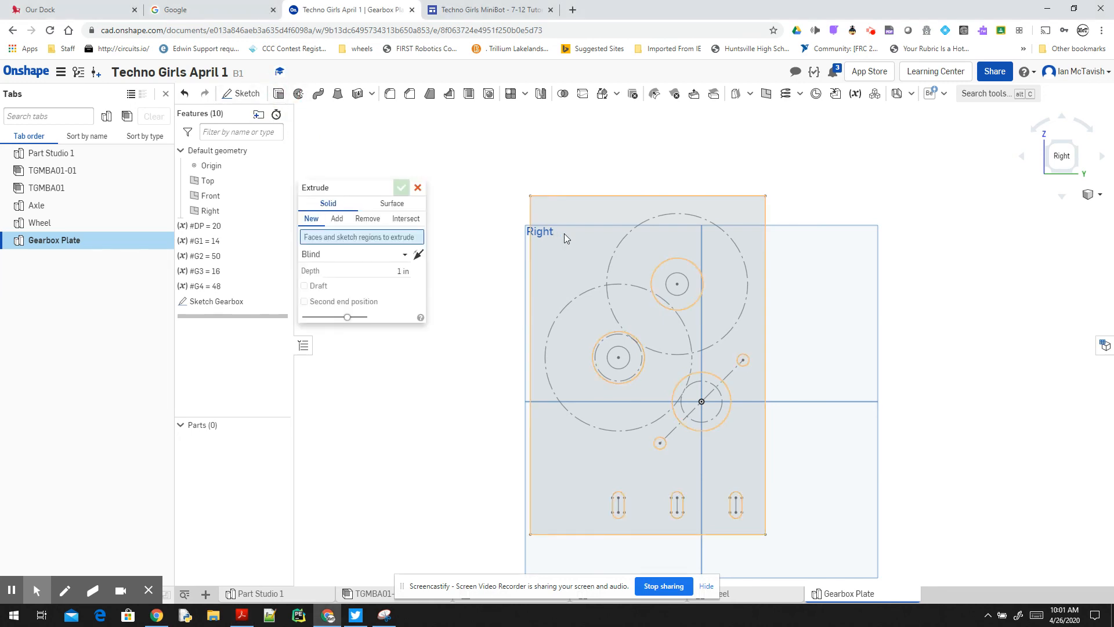
{"action": "left_click", "coordinate": [578, 220]}
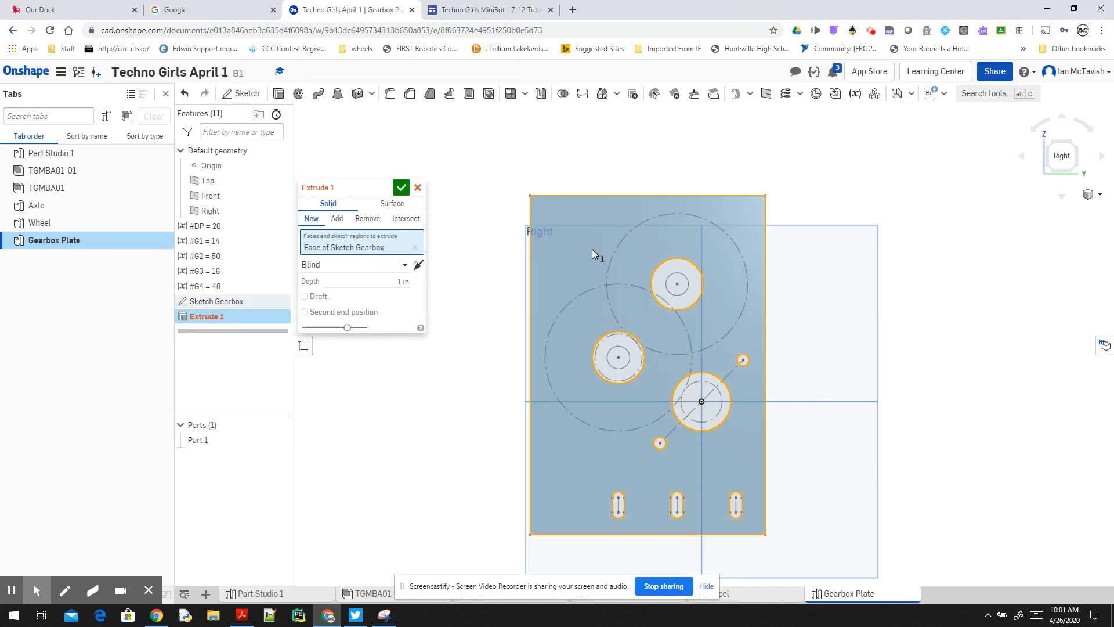
{"action": "left_click", "coordinate": [669, 269]}
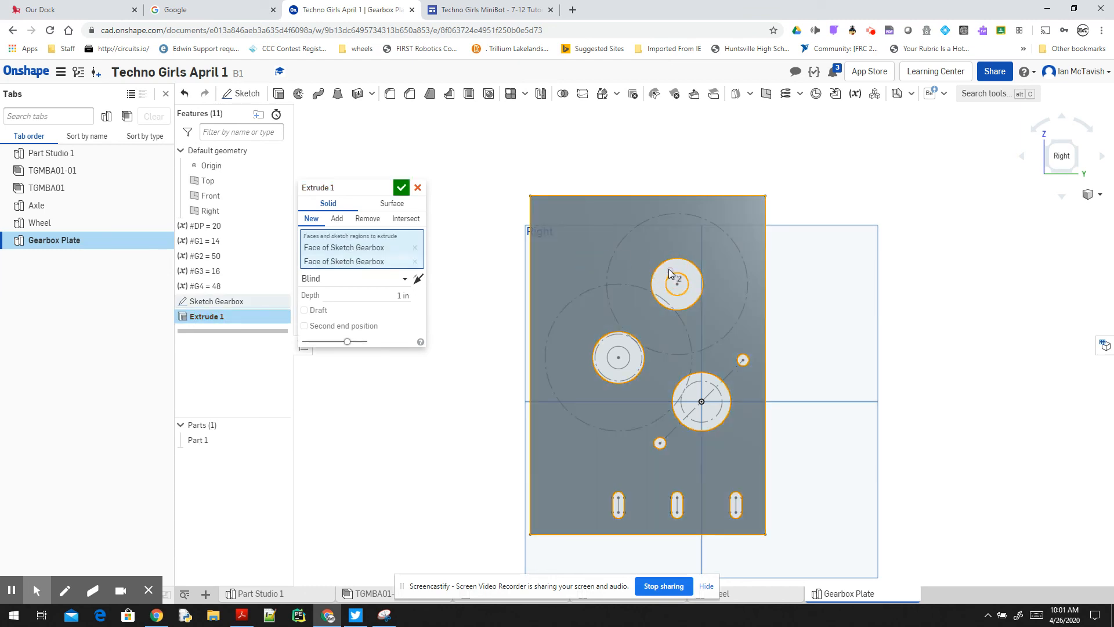
{"action": "left_click", "coordinate": [622, 341]}
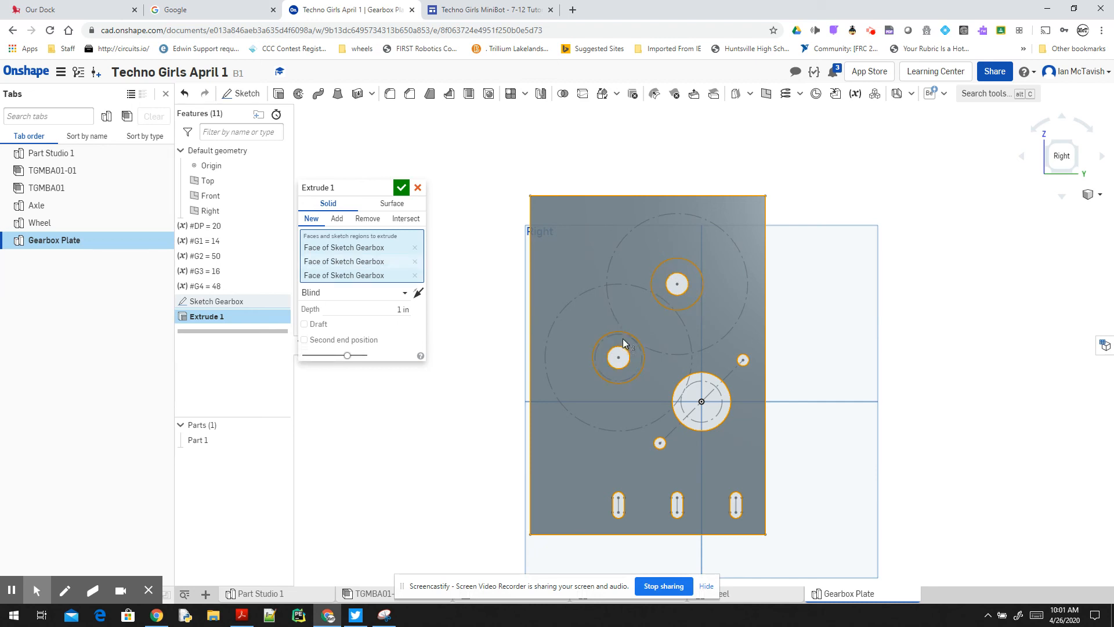
{"action": "left_click", "coordinate": [419, 293]}
{"action": "left_click", "coordinate": [427, 463]}
{"action": "right_click_drag", "start_coordinate": [433, 461], "coordinate": [472, 458]}
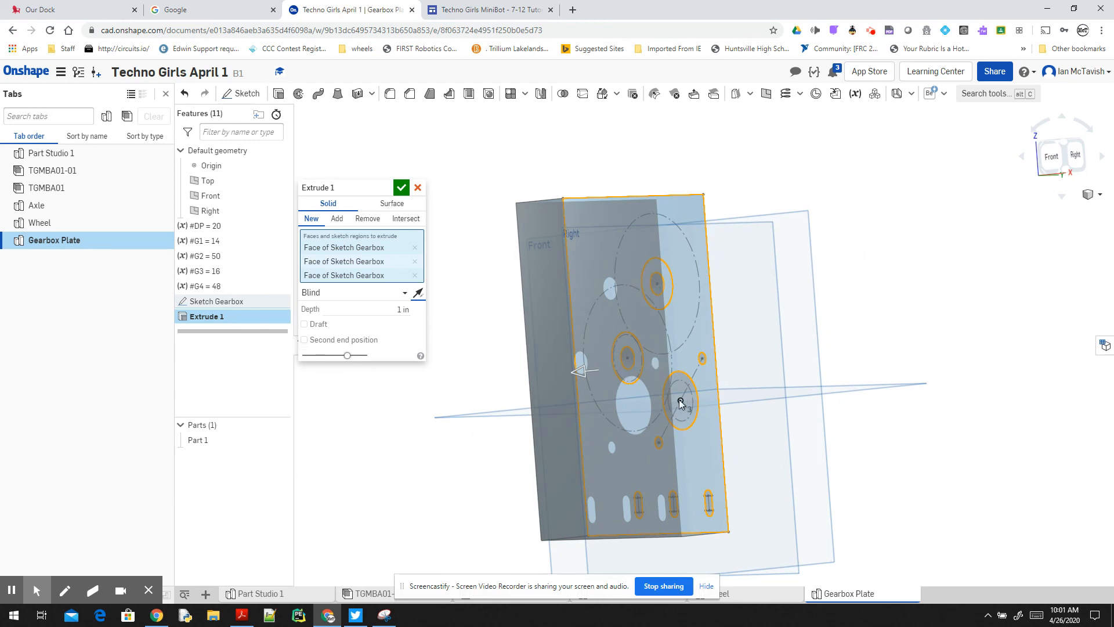
{"action": "left_click", "coordinate": [392, 310]}
{"action": "type", "text": "1/"}
{"action": "left_click", "coordinate": [402, 189]}
{"action": "left_click", "coordinate": [401, 187]}
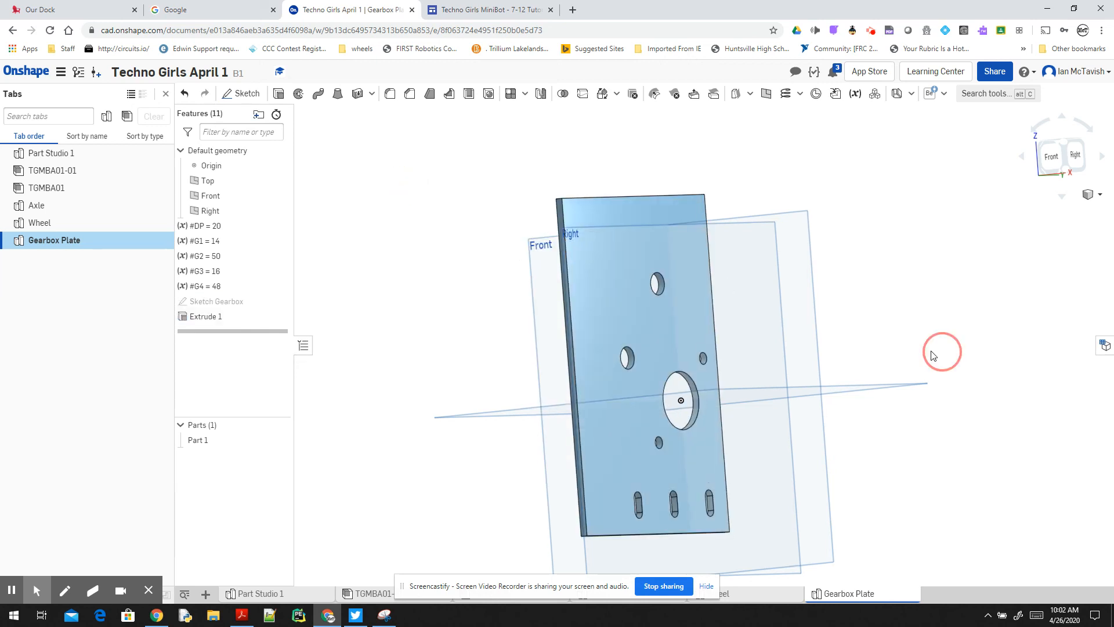
Show Sketch Gearbox and extrude only the plate region 1/8 inch, adding it to Part 1 and leaving both bearing circles open.
{"action": "right_click_drag", "start_coordinate": [932, 355], "coordinate": [925, 350]}
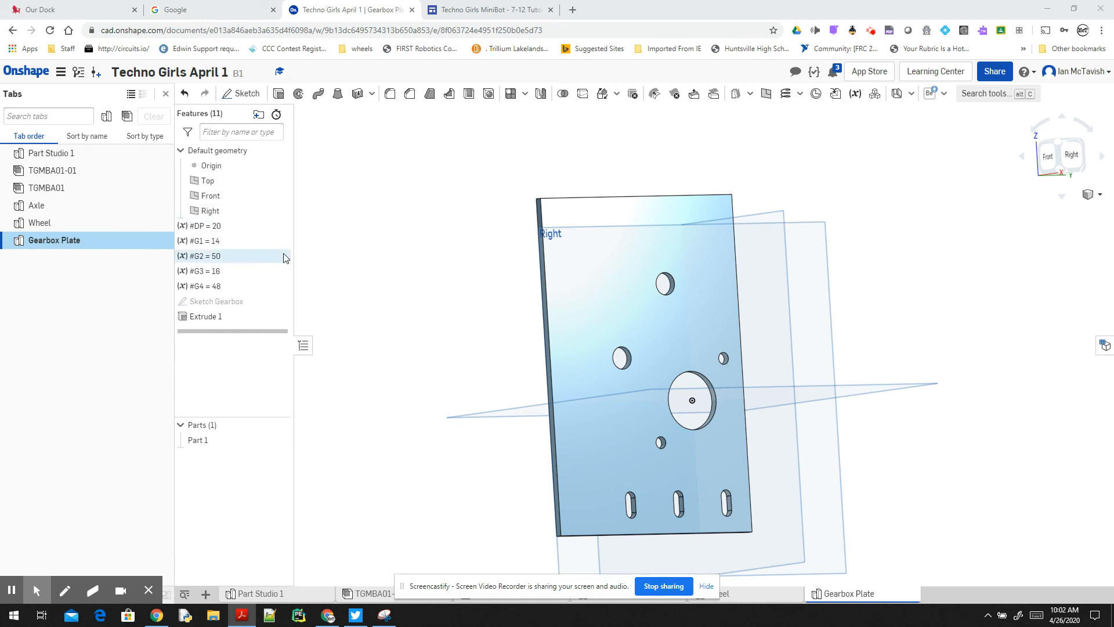
{"action": "left_click", "coordinate": [280, 301]}
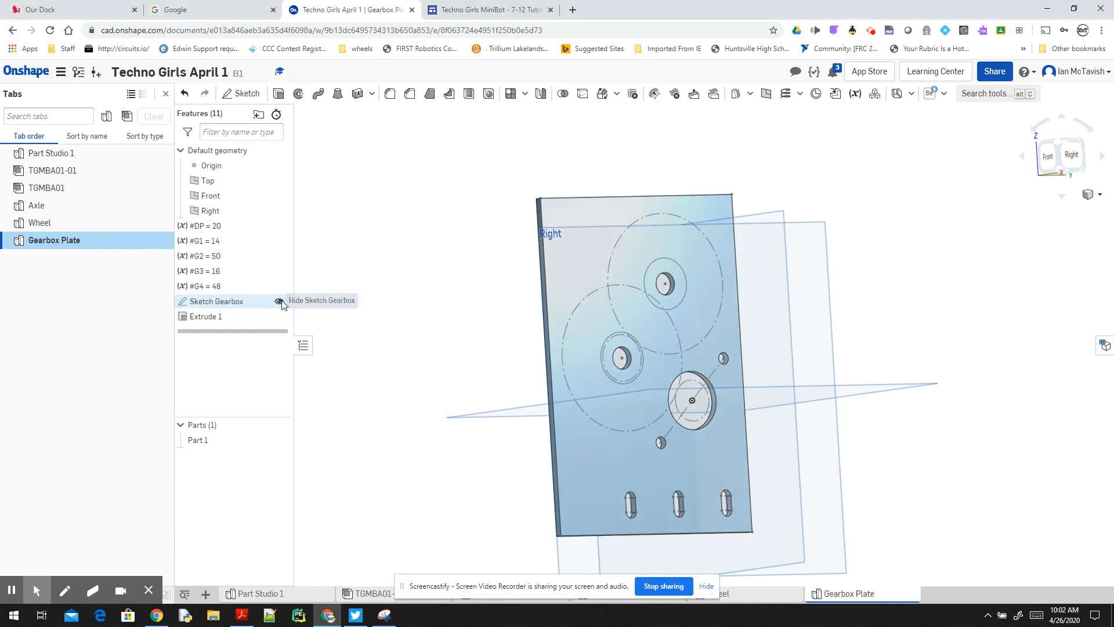
{"action": "left_click", "coordinate": [279, 95]}
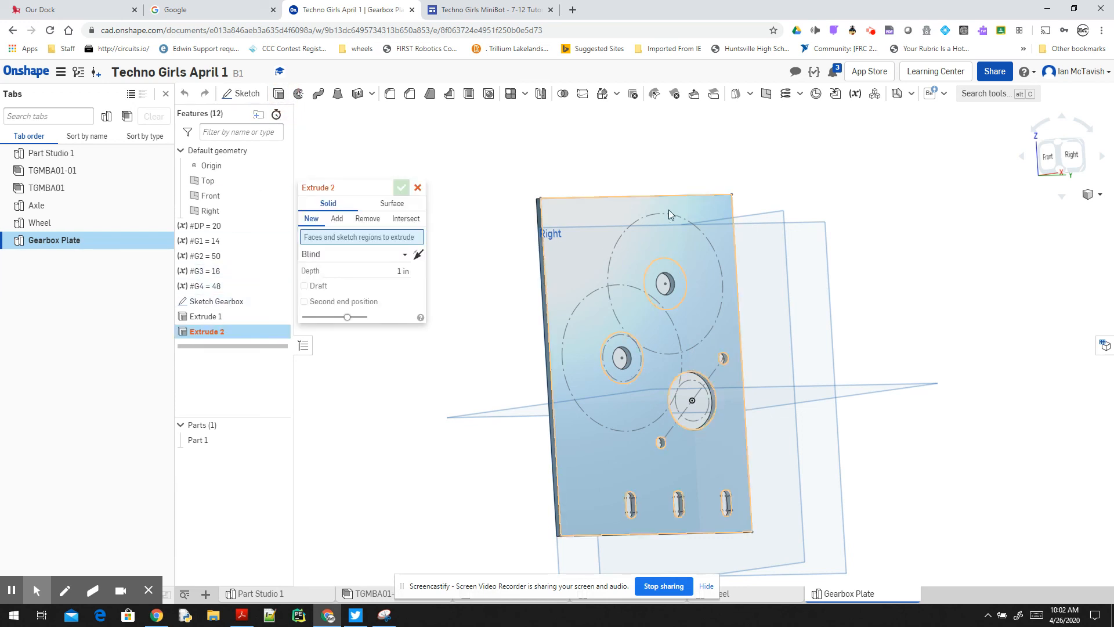
{"action": "left_click", "coordinate": [594, 223]}
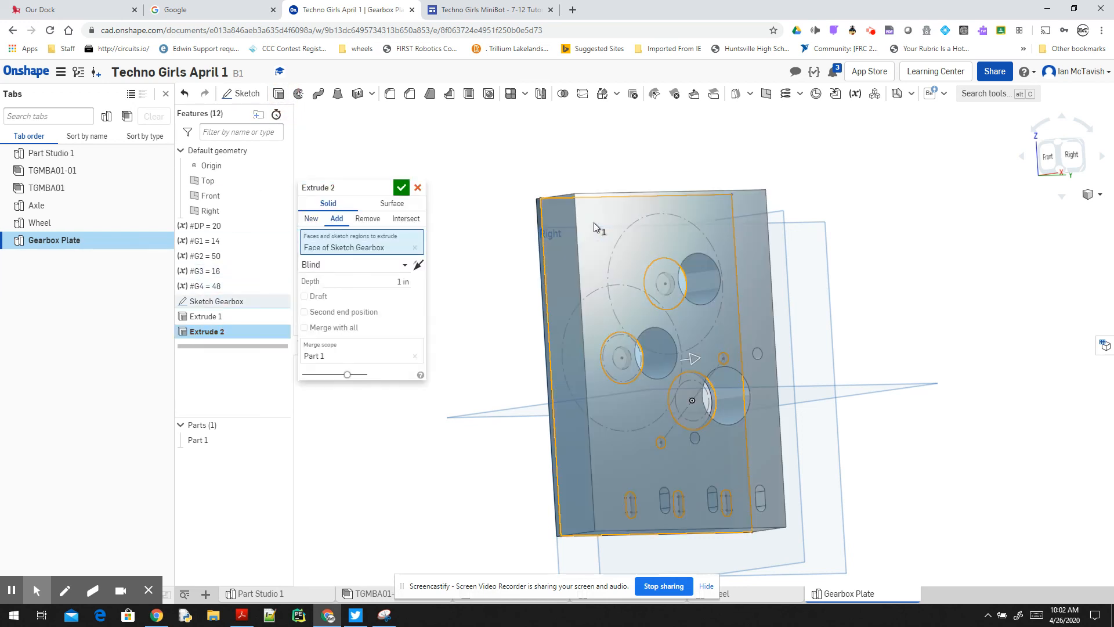
{"action": "right_click_drag", "start_coordinate": [997, 252], "coordinate": [963, 251]}
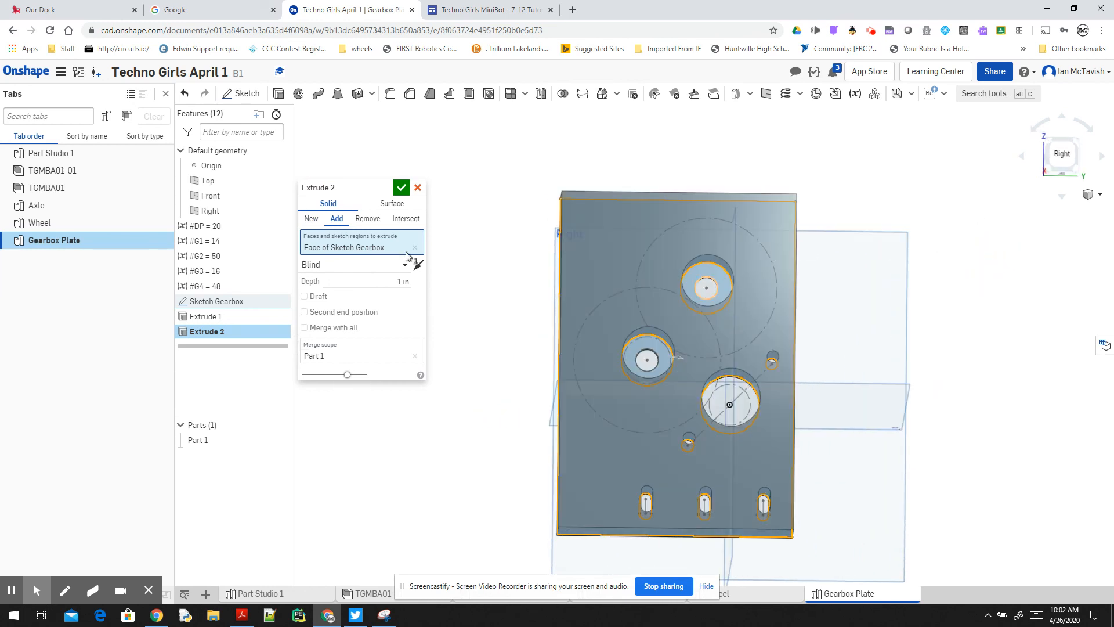
{"action": "left_click", "coordinate": [391, 281]}
{"action": "type", "text": "1/8"}
{"action": "key", "text": "Tab"}
{"action": "right_click_drag", "start_coordinate": [494, 283], "coordinate": [526, 297]}
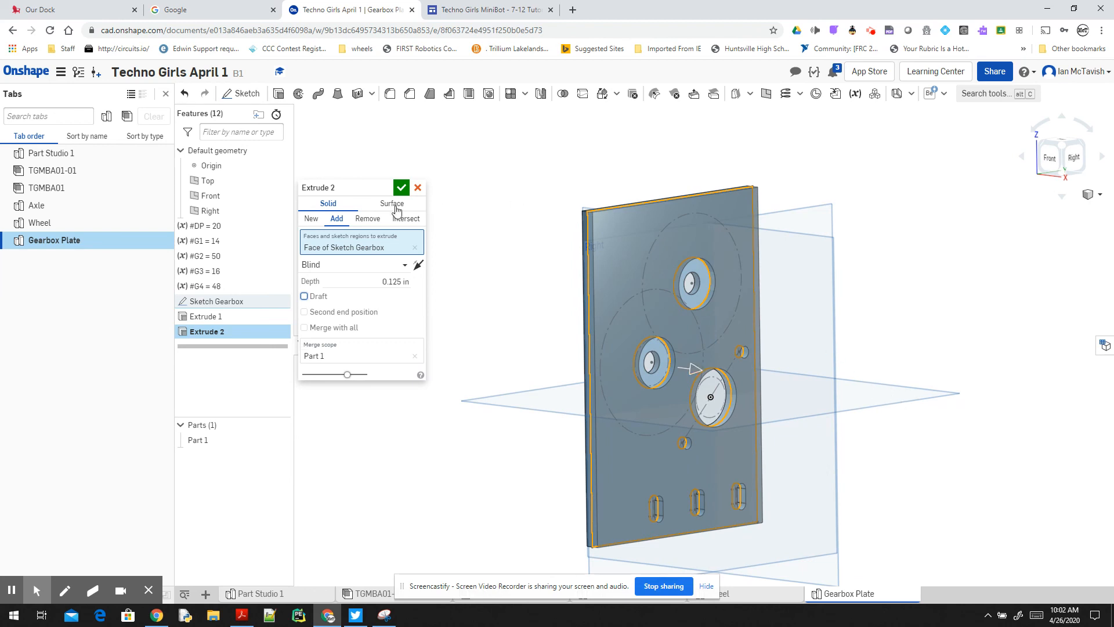
Rename the second extrusion as Extrude gearbox and accept it.
{"action": "left_click", "coordinate": [384, 191]}
{"action": "left_click", "coordinate": [367, 190]}
{"action": "type", "text": "gearbox"}
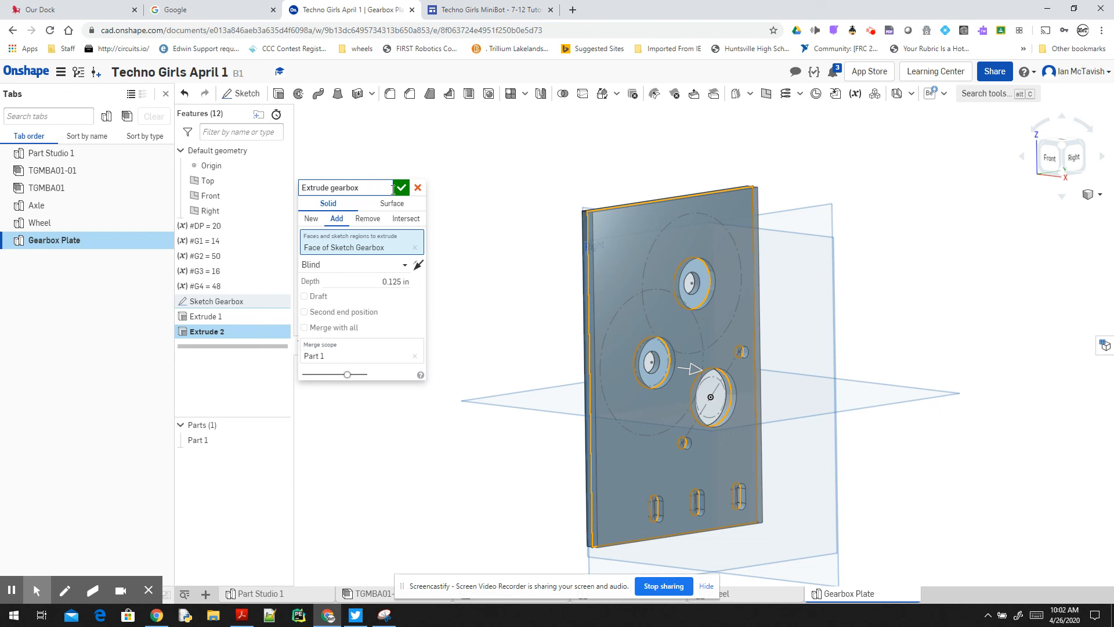
{"action": "left_click", "coordinate": [400, 188]}
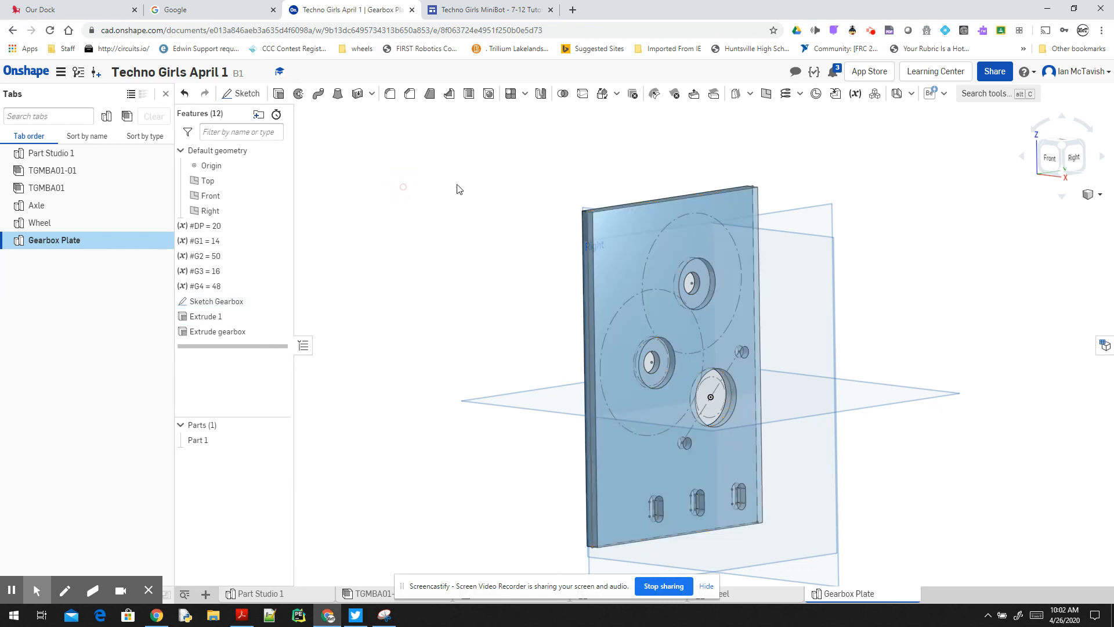
{"action": "right_click_drag", "start_coordinate": [484, 187], "coordinate": [463, 199]}
{"action": "right_click_drag", "start_coordinate": [545, 191], "coordinate": [492, 185]}
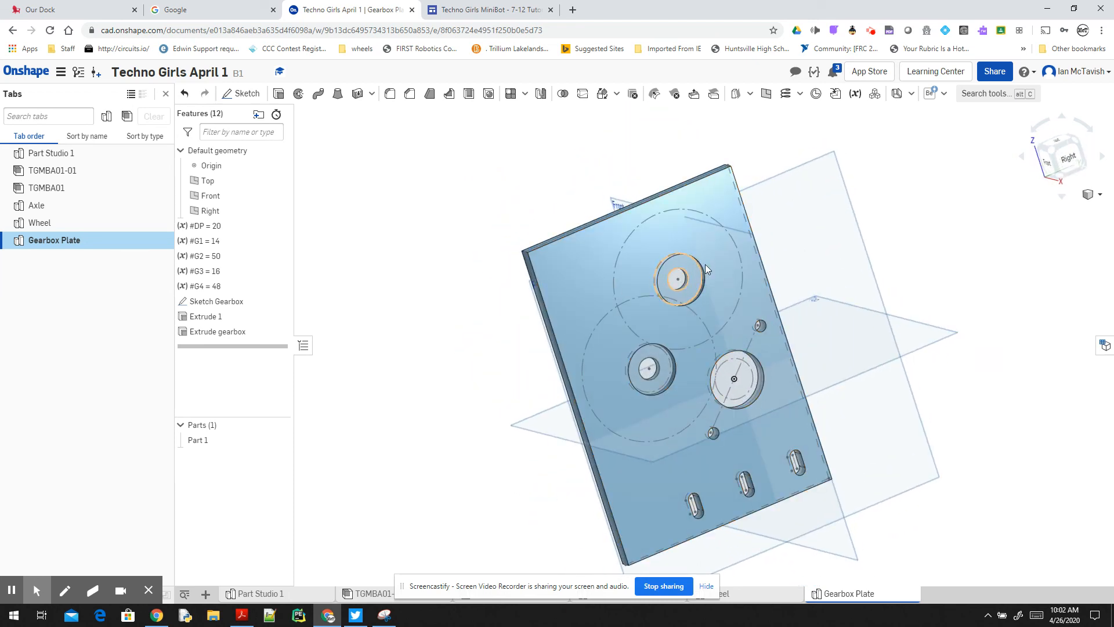
{"action": "scroll", "coordinate": [682, 278], "scroll_direction": "up", "scroll_amount": 5}
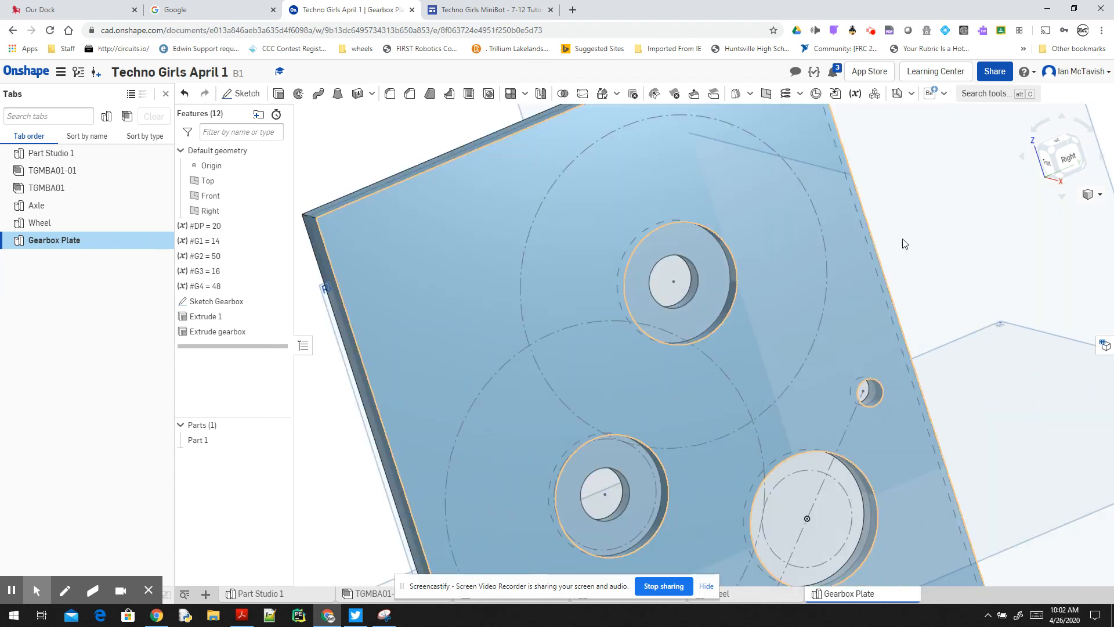
Inspect the bearing pockets from several angles and highlight the geometry of Extrude 1 and Extrude gearbox in turn.
{"action": "right_click_drag", "start_coordinate": [945, 235], "coordinate": [943, 230]}
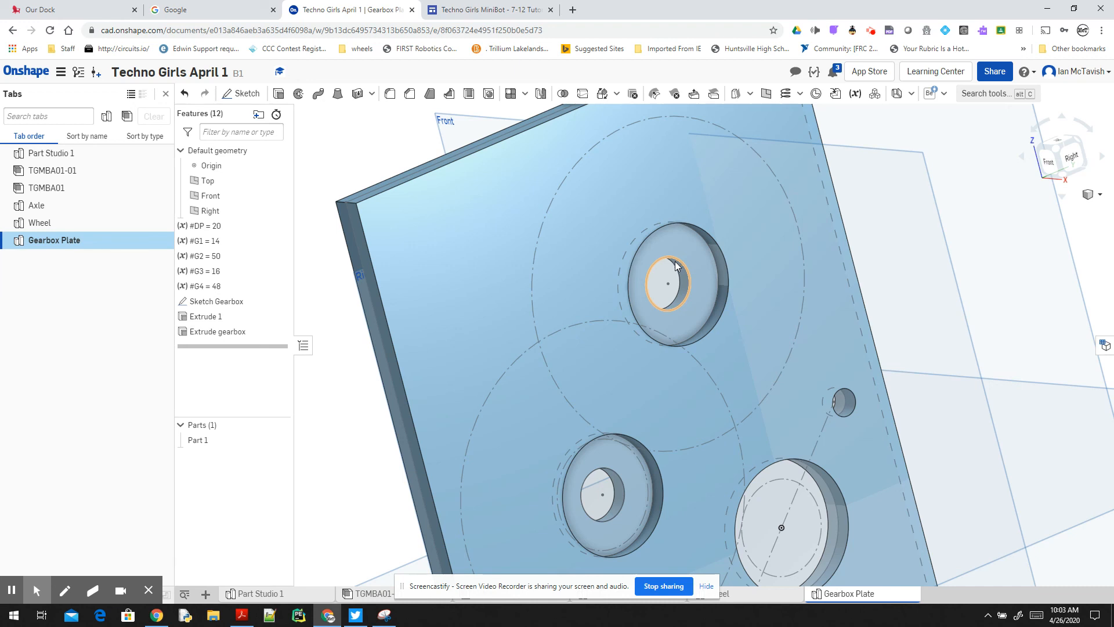
{"action": "scroll", "coordinate": [841, 267], "scroll_direction": "down", "scroll_amount": 5}
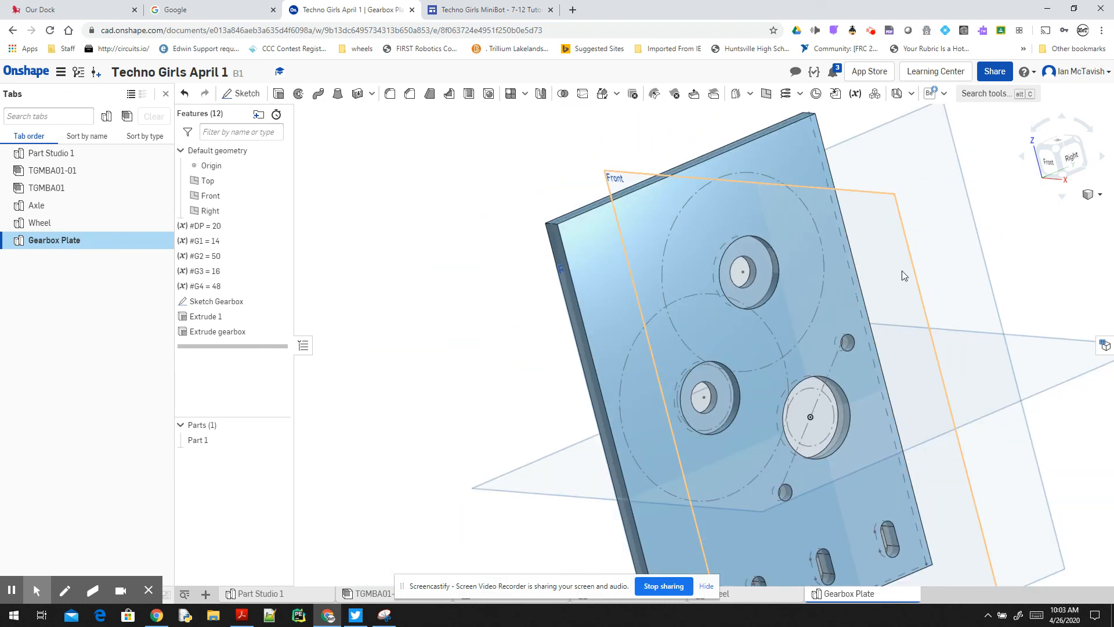
{"action": "right_click_drag", "start_coordinate": [924, 283], "coordinate": [898, 298]}
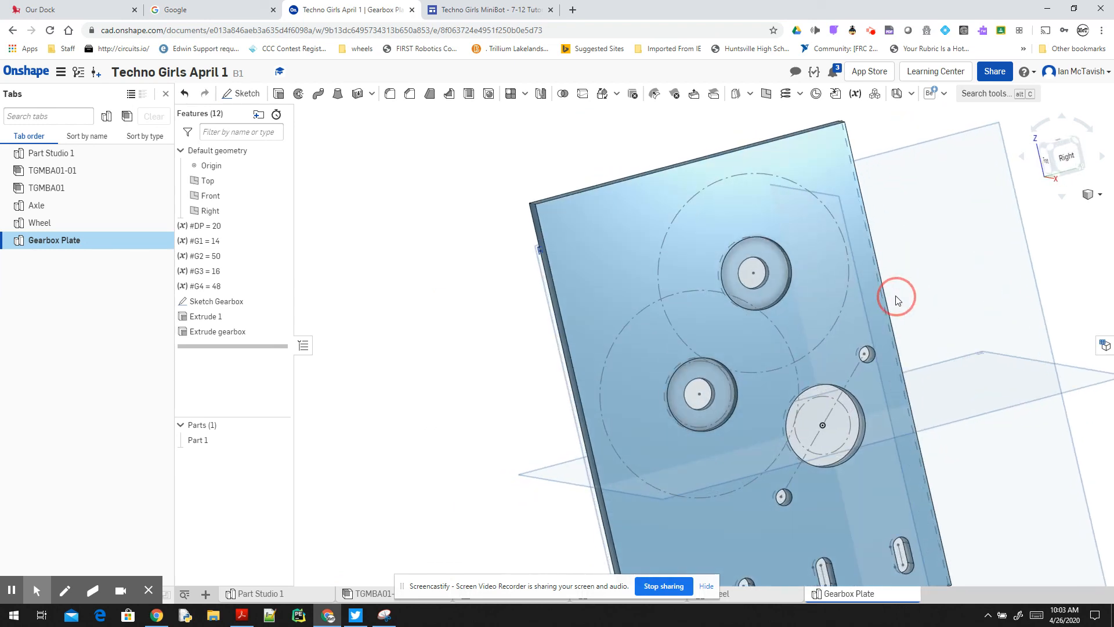
{"action": "right_click_drag", "start_coordinate": [428, 319], "coordinate": [458, 305]}
{"action": "left_click", "coordinate": [262, 318]}
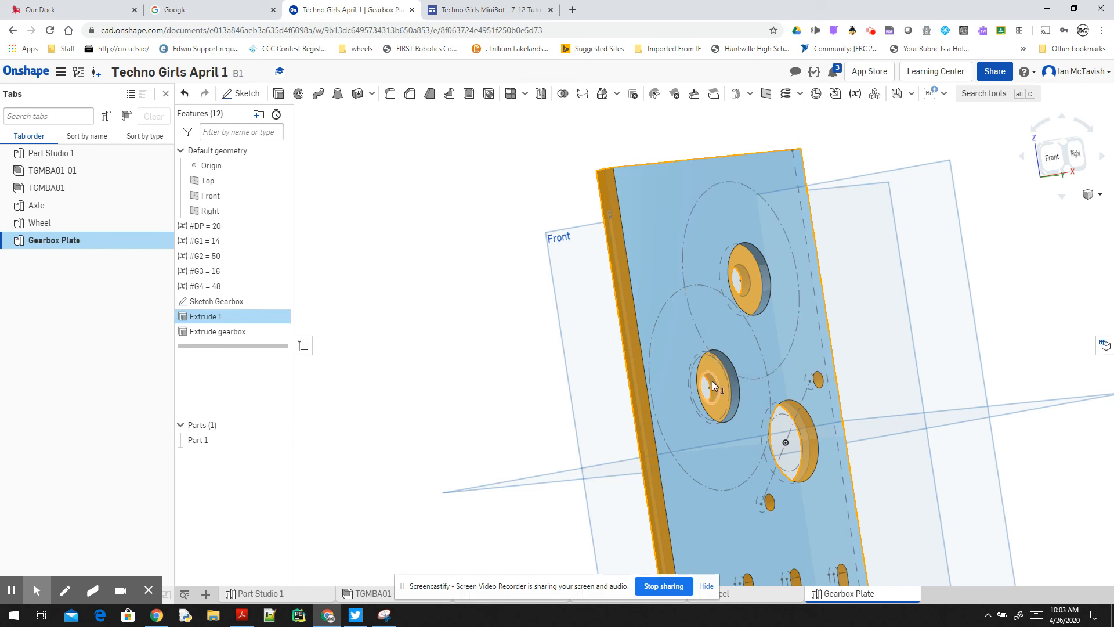
{"action": "left_click", "coordinate": [214, 337]}
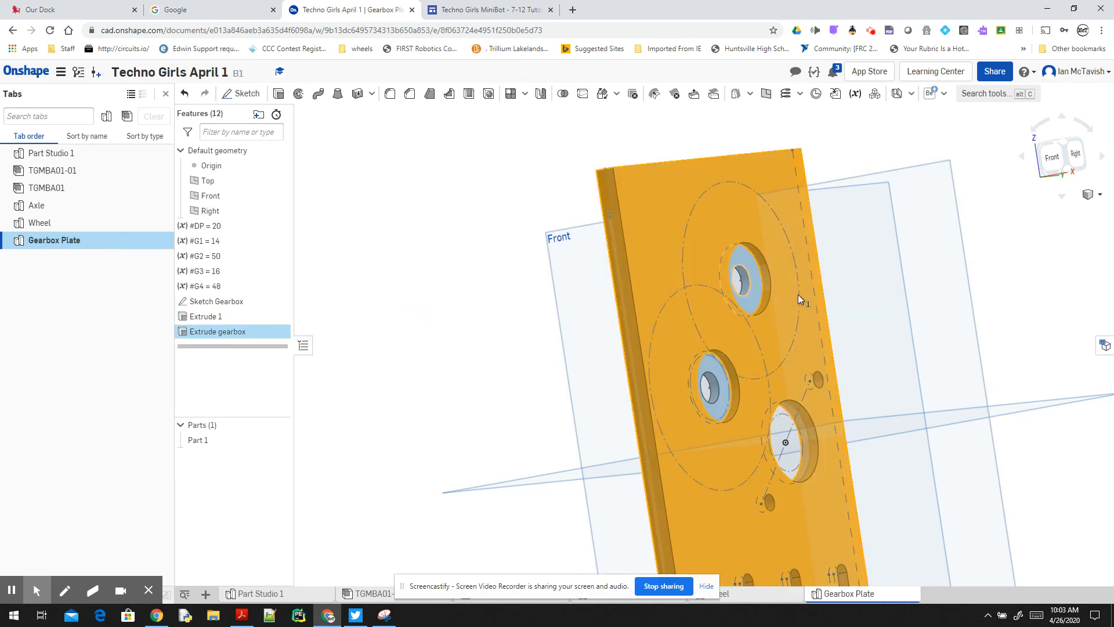
{"action": "left_click", "coordinate": [436, 324]}
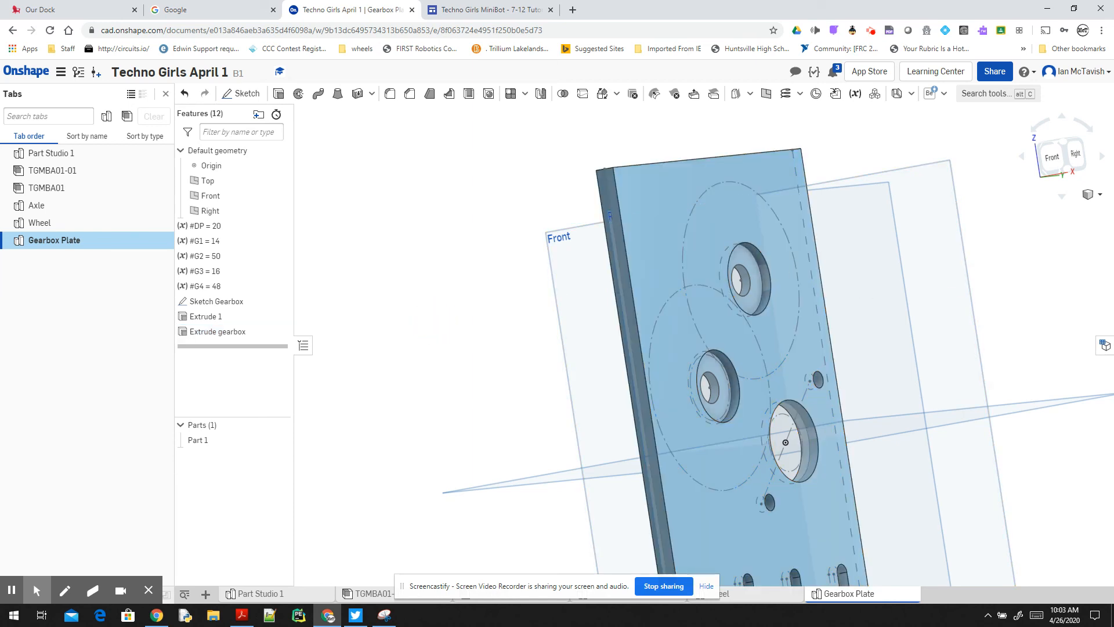
{"action": "key", "text": "alt+Tab"}
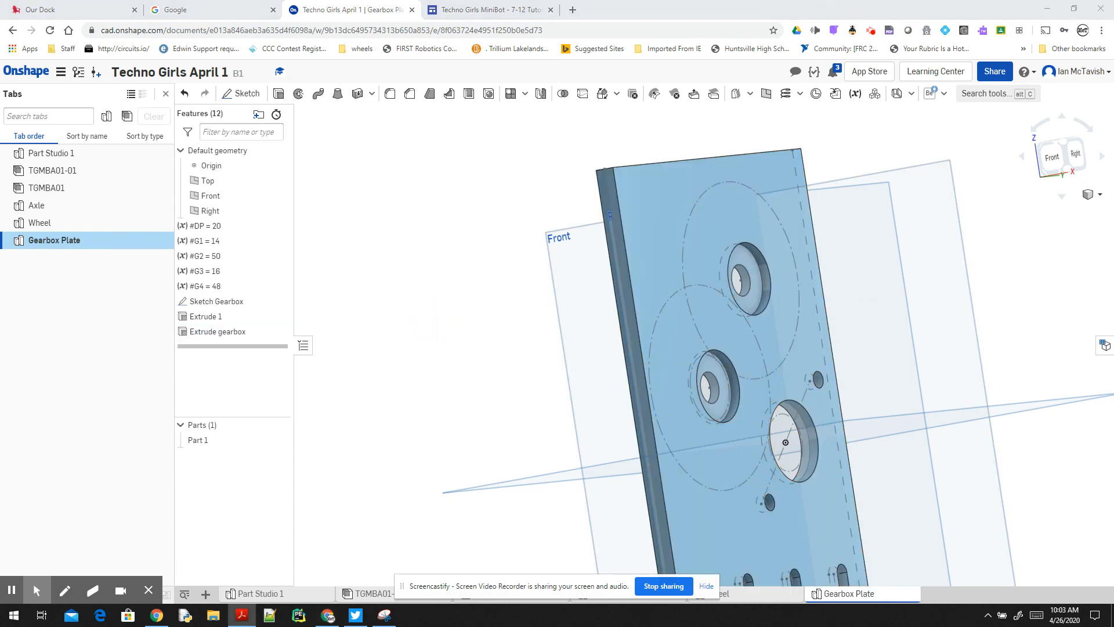
Open the properties of Part 1 and change its name to Gearbox Plate.
{"action": "right_click", "coordinate": [217, 440]}
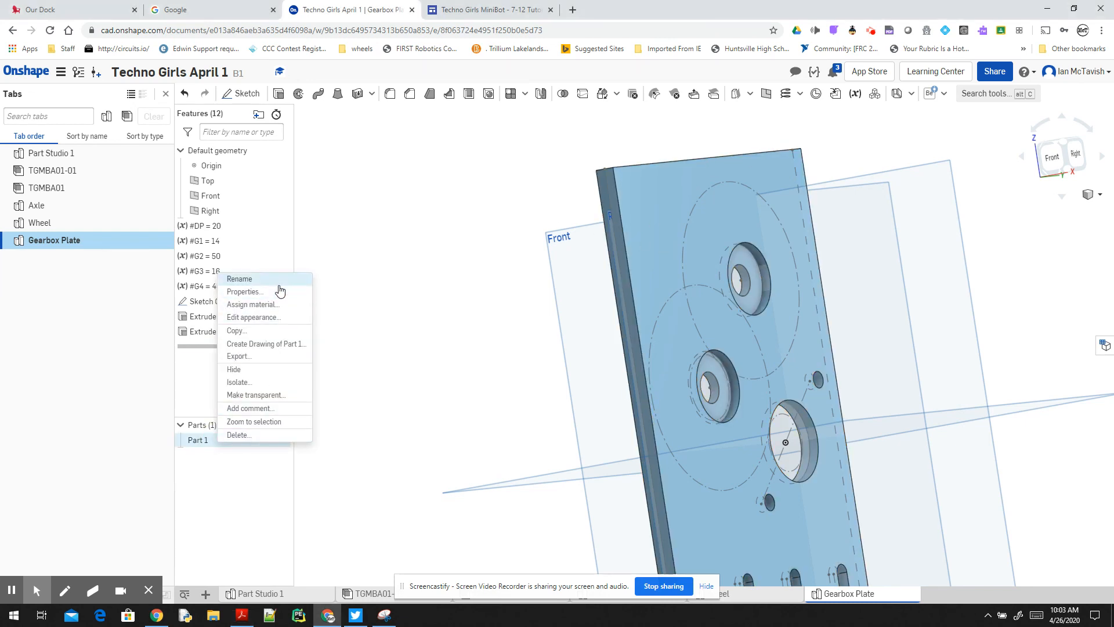
{"action": "left_click", "coordinate": [243, 292]}
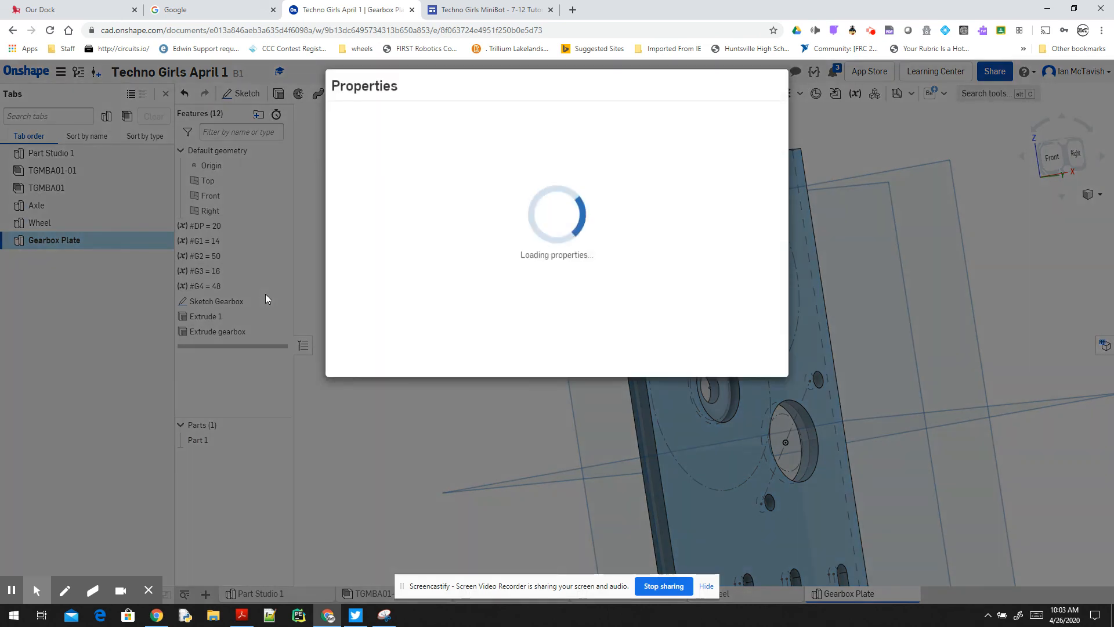
{"action": "left_click_drag", "start_coordinate": [399, 172], "coordinate": [280, 152]}
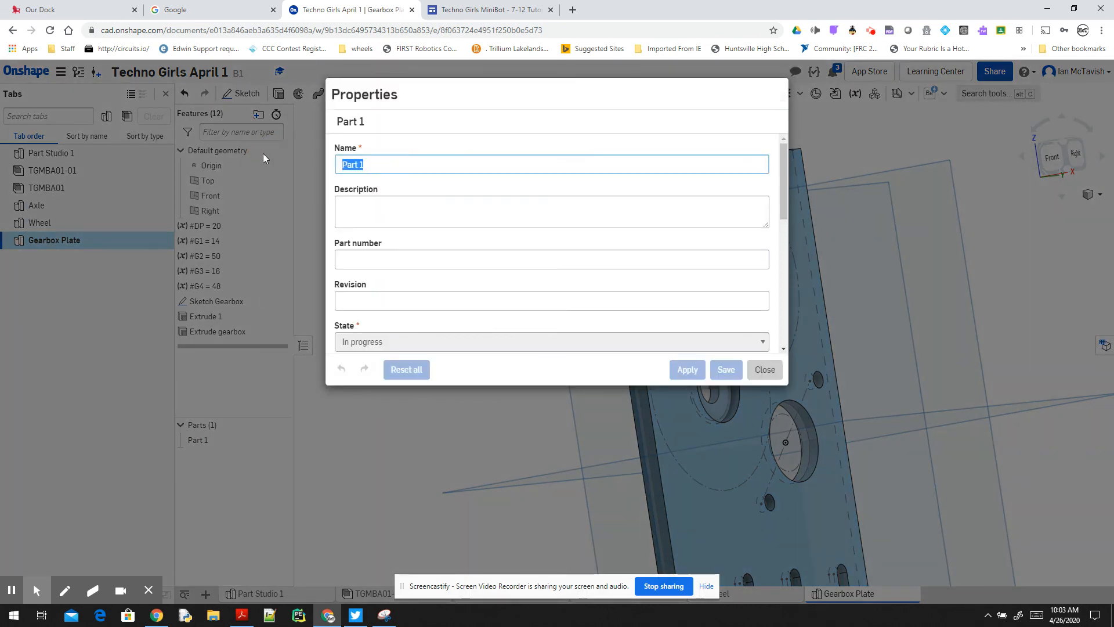
{"action": "type", "text": "Gearbox "}
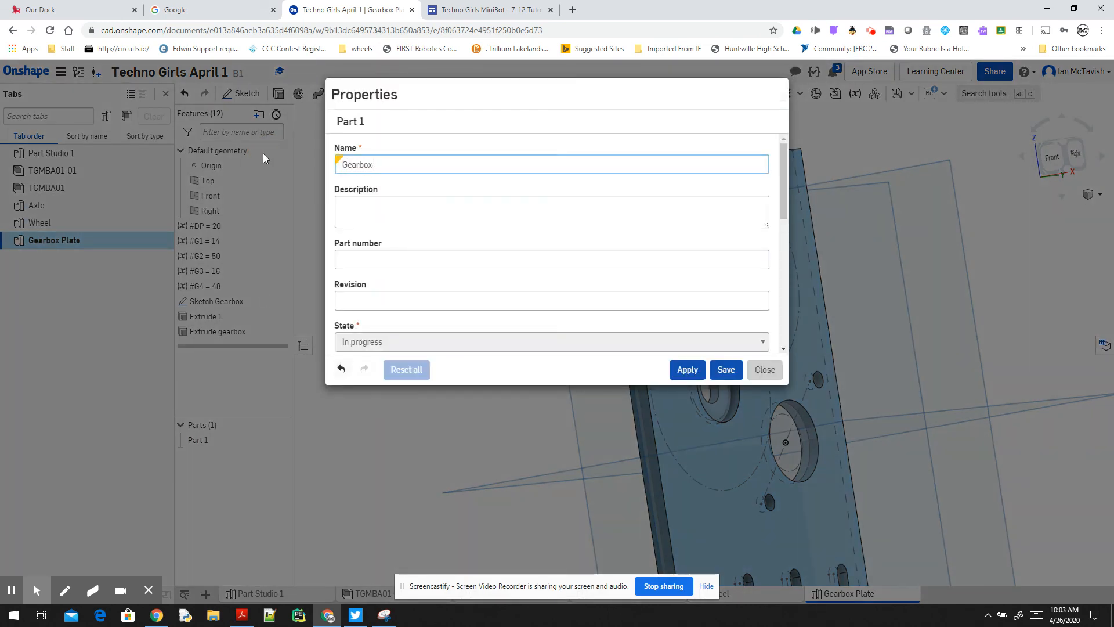
{"action": "type", "text": "Plate"}
Enter TGMBP02-01 as the plate's part number and save the part properties.
{"action": "key", "text": "Tab"}
{"action": "key", "text": "Tab"}
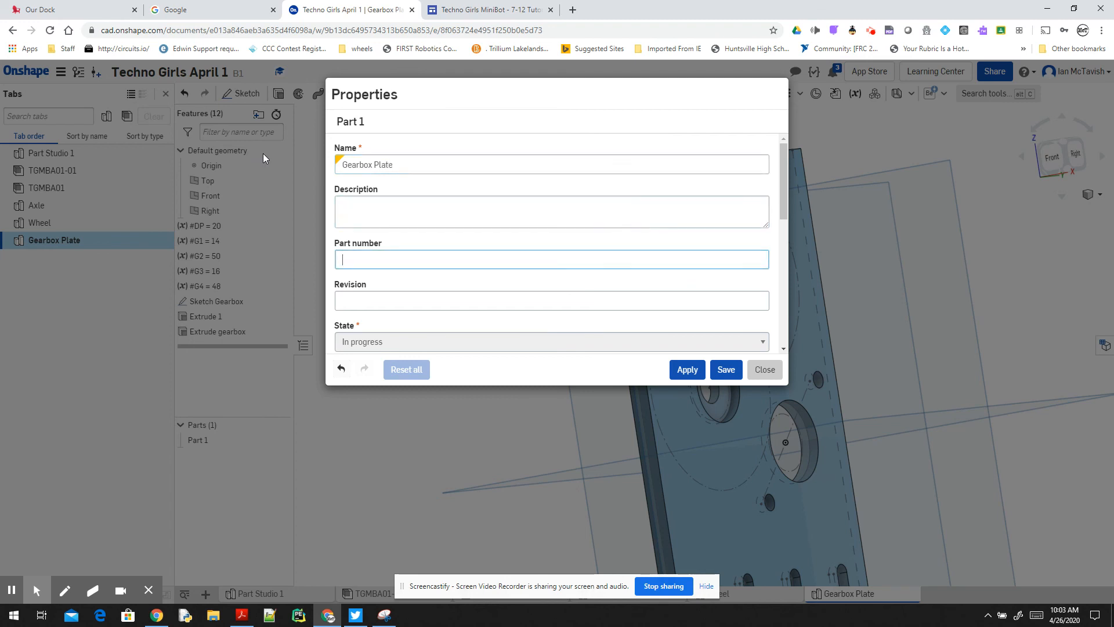
{"action": "type", "text": "TG"}
{"action": "type", "text": "MB"}
{"action": "type", "text": "P02"}
{"action": "type", "text": "-01"}
{"action": "left_click", "coordinate": [727, 371]}
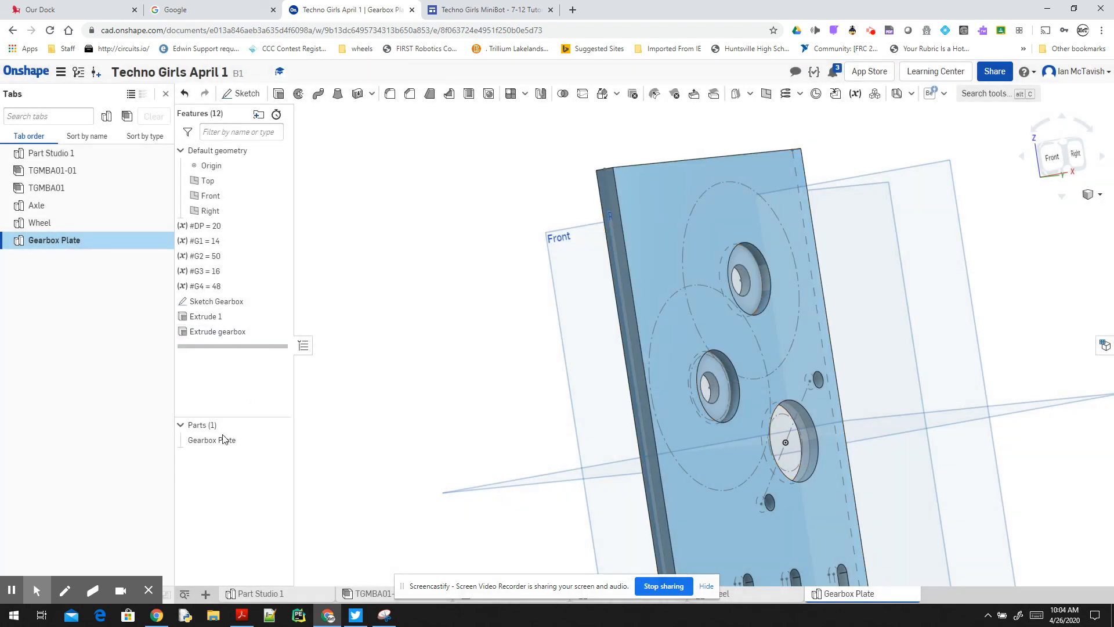
Assign Polycarbonate from the Onshape Material Library to the Gearbox Plate part and accept it.
{"action": "right_click", "coordinate": [224, 439]}
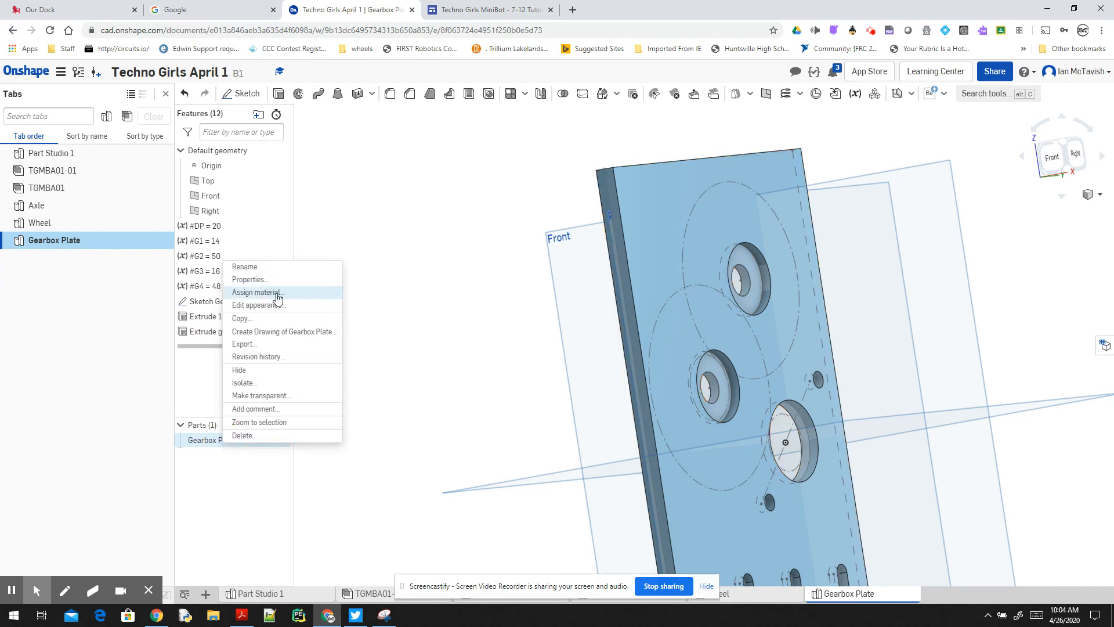
{"action": "left_click", "coordinate": [277, 294]}
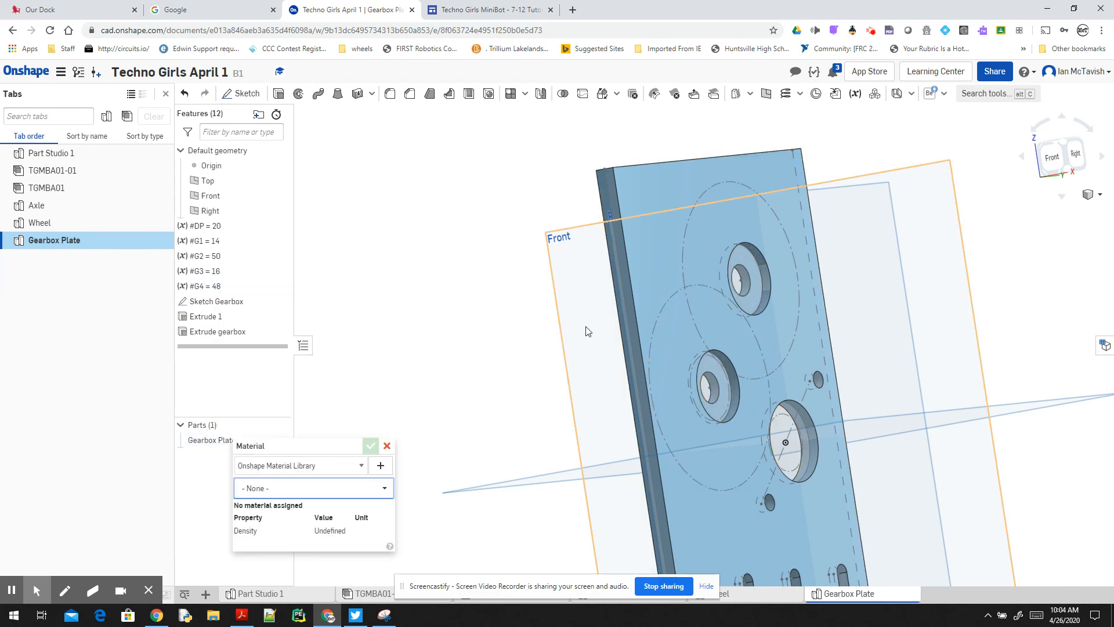
{"action": "left_click", "coordinate": [313, 489]}
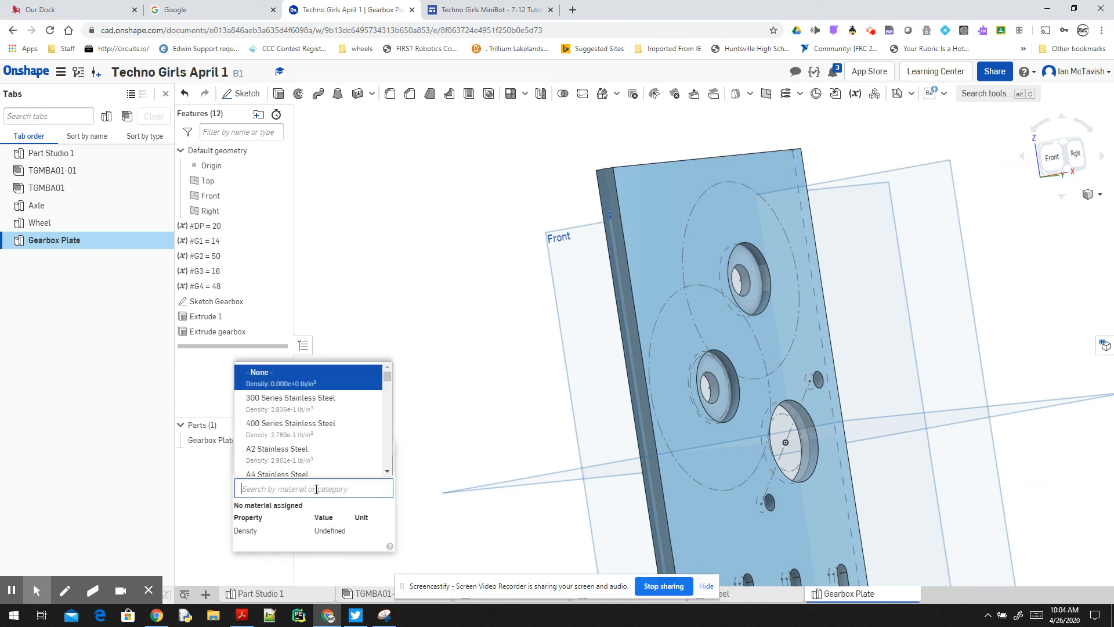
{"action": "type", "text": "pol"}
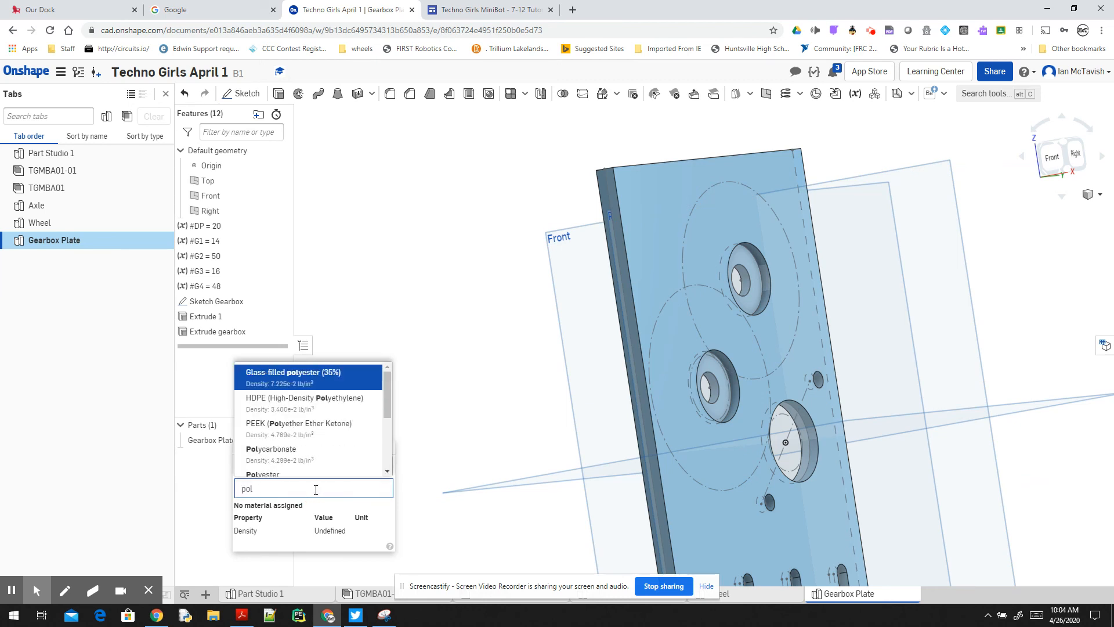
{"action": "left_click", "coordinate": [301, 452]}
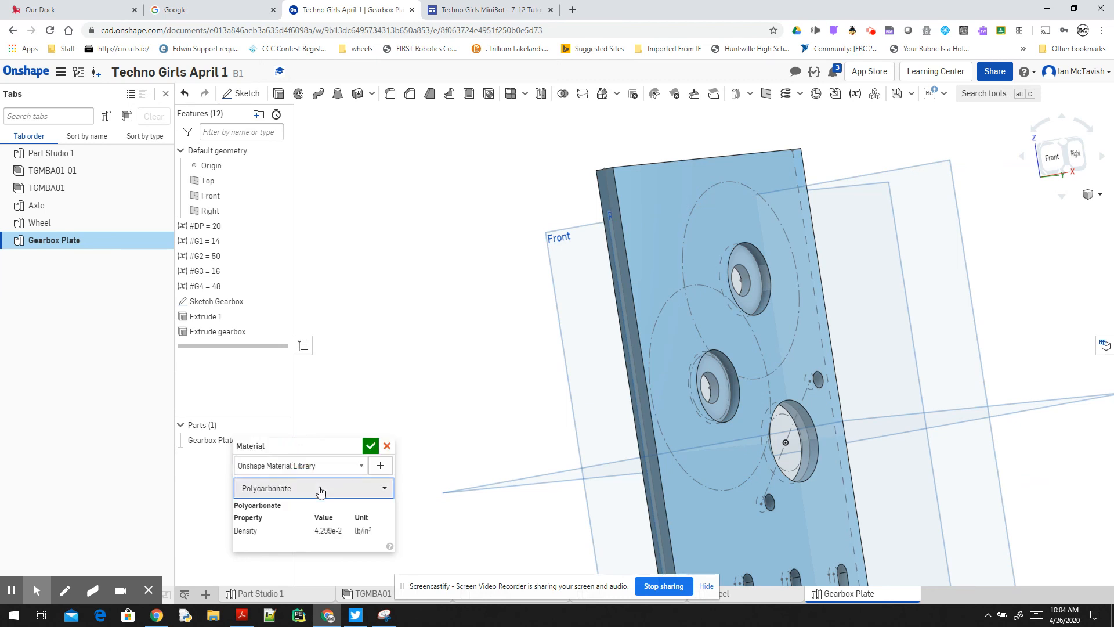
{"action": "left_click", "coordinate": [372, 446]}
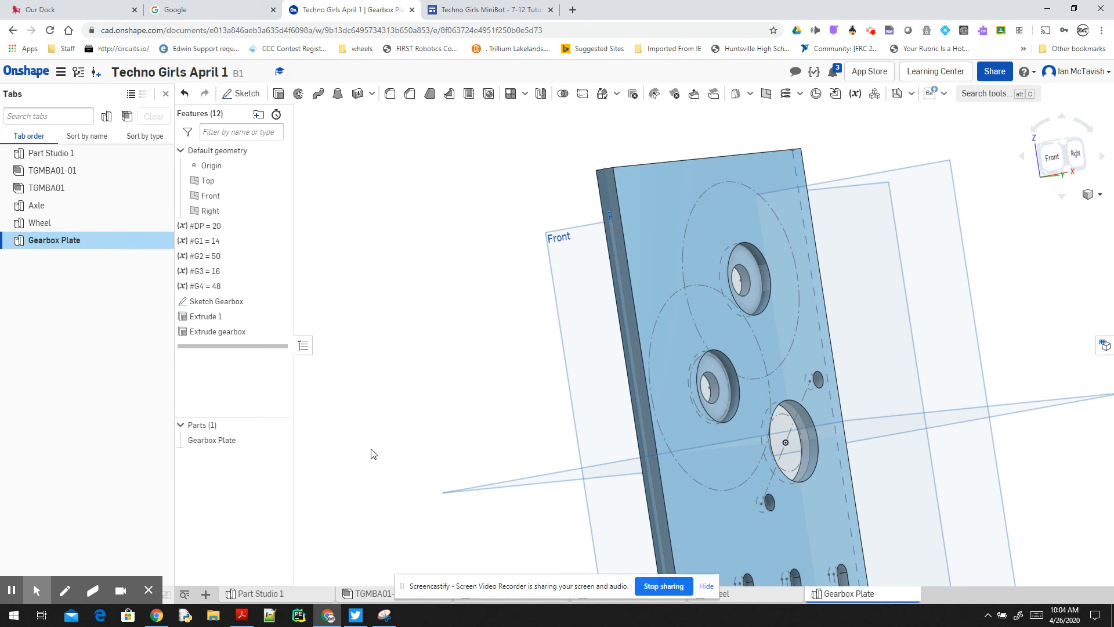
{"action": "mouse_move", "coordinate": [447, 199]}
{"action": "right_mouse_down"}
{"action": "mouse_move", "coordinate": [468, 199]}
{"action": "mouse_move", "coordinate": [443, 202]}
{"action": "right_mouse_up"}
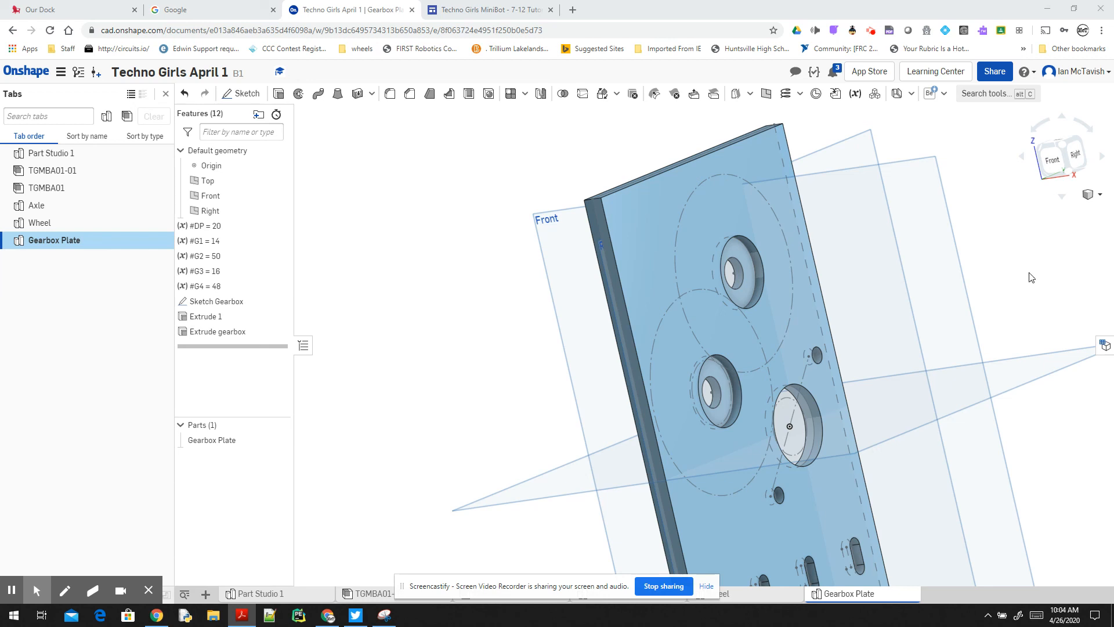
{"action": "right_click_drag", "start_coordinate": [487, 276], "coordinate": [471, 271]}
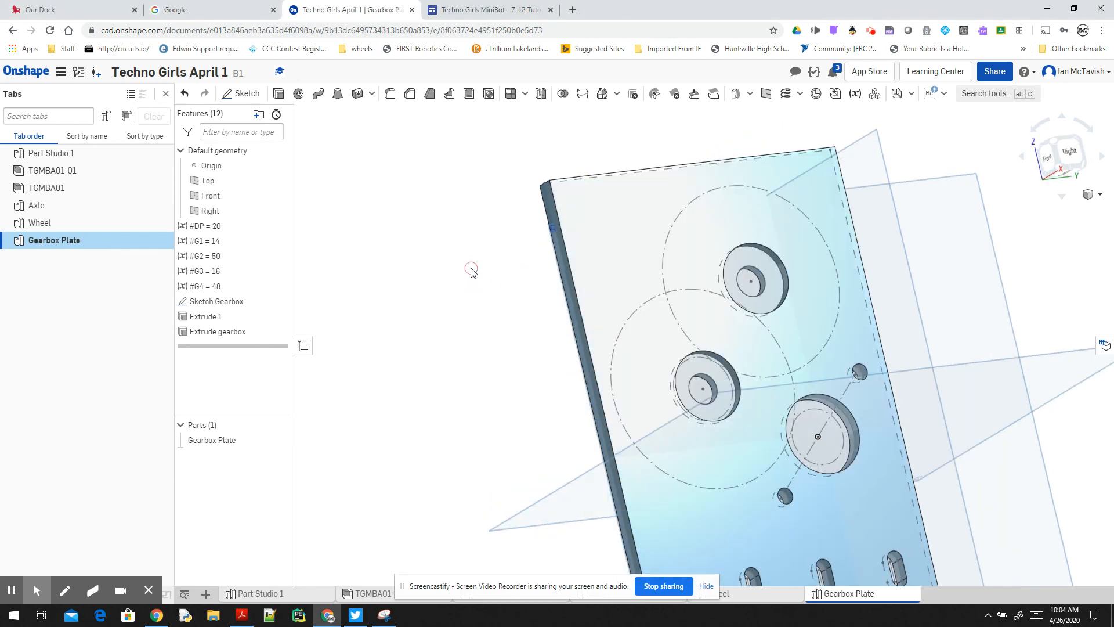